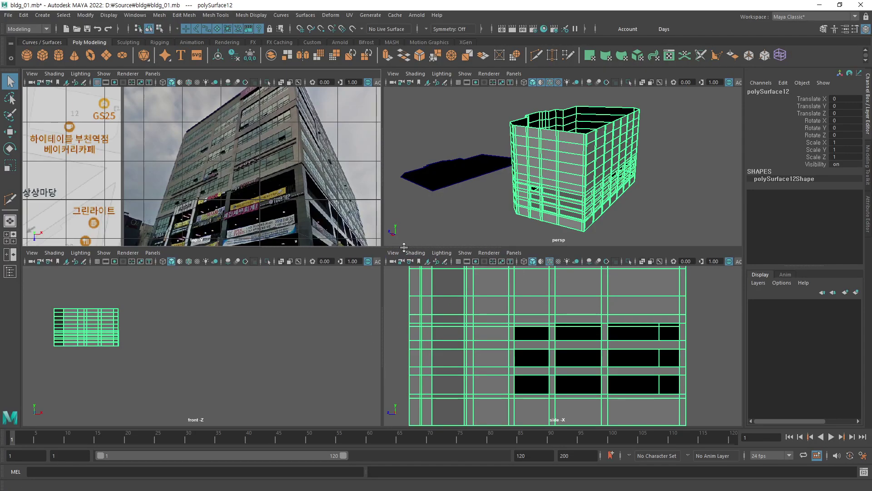
Enlarge the upper row of views and zoom in on the reference photo and building mesh.
drag(403, 247, 372, 381)
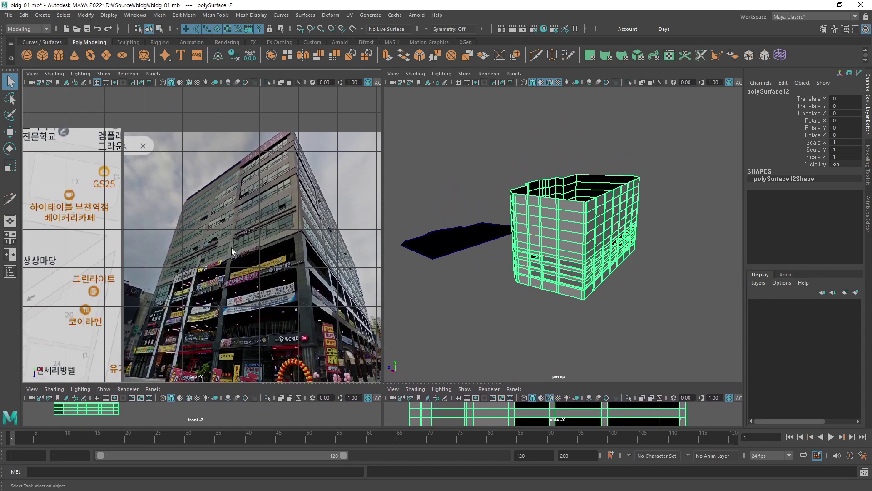
scroll(231, 247, up, 5)
alt+middle_drag(315, 267, 219, 264)
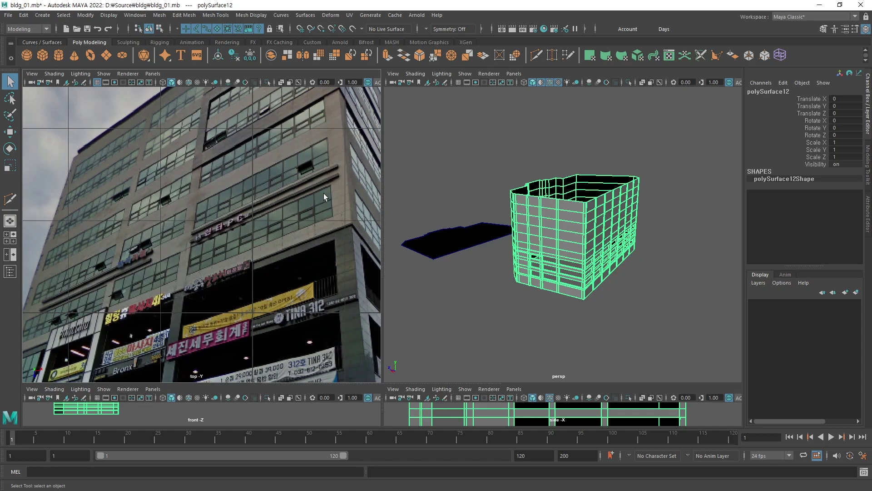
alt+drag(513, 231, 573, 250)
scroll(572, 250, up, 5)
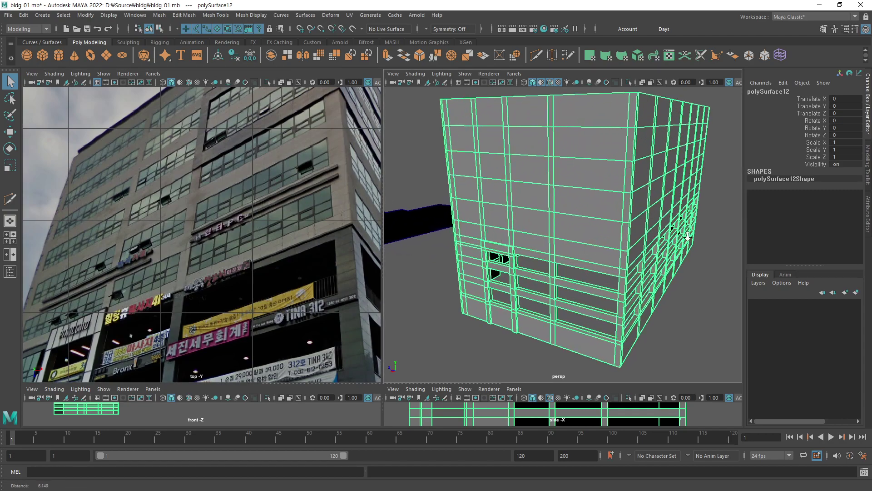
scroll(572, 249, down, 5)
alt+drag(491, 227, 437, 224)
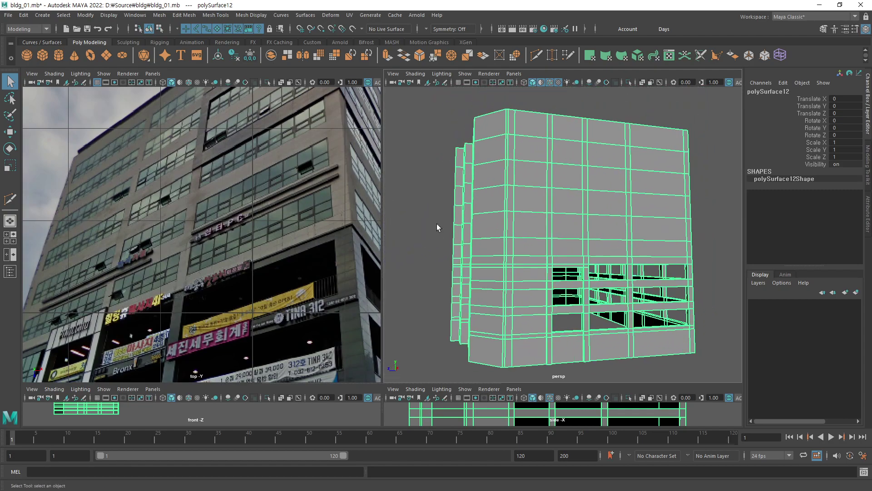
alt+middle_drag(337, 146, 285, 221)
Pan the reference photo and orbit the building mesh to face its front up close.
alt+click(291, 205)
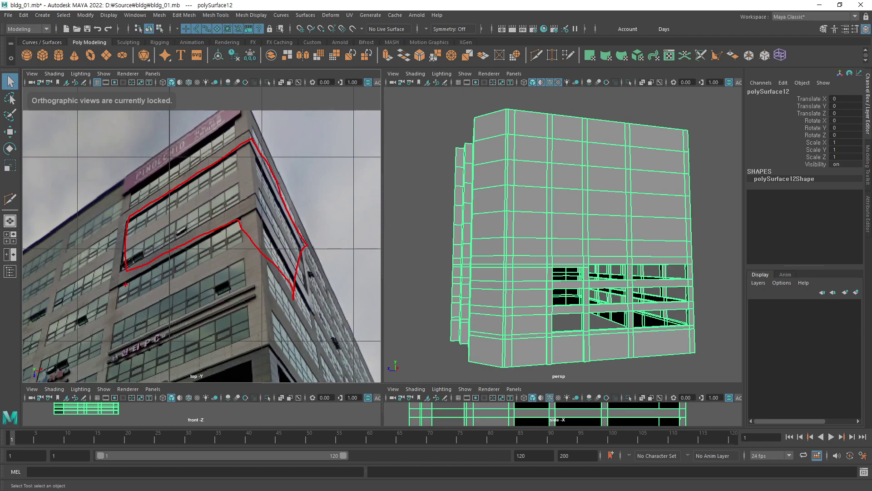
key(Escape)
alt+drag(574, 289, 596, 245)
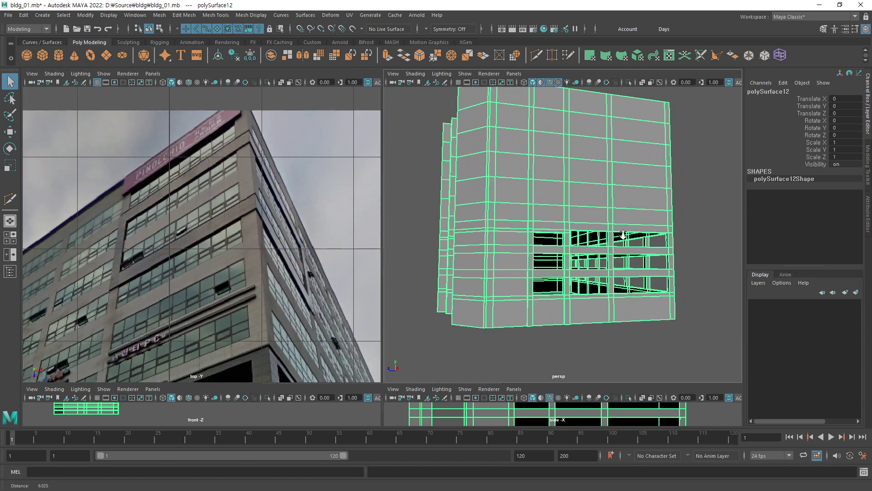
alt+middle_drag(348, 269, 364, 257)
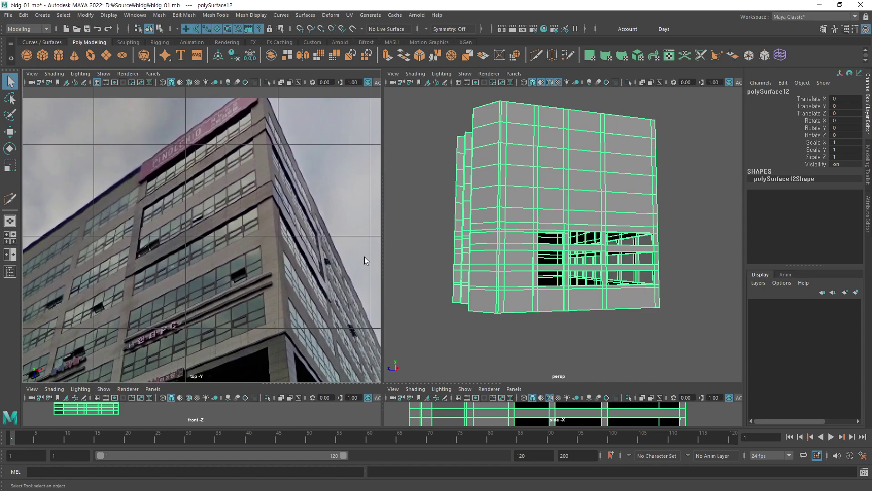
alt+drag(588, 255, 528, 281)
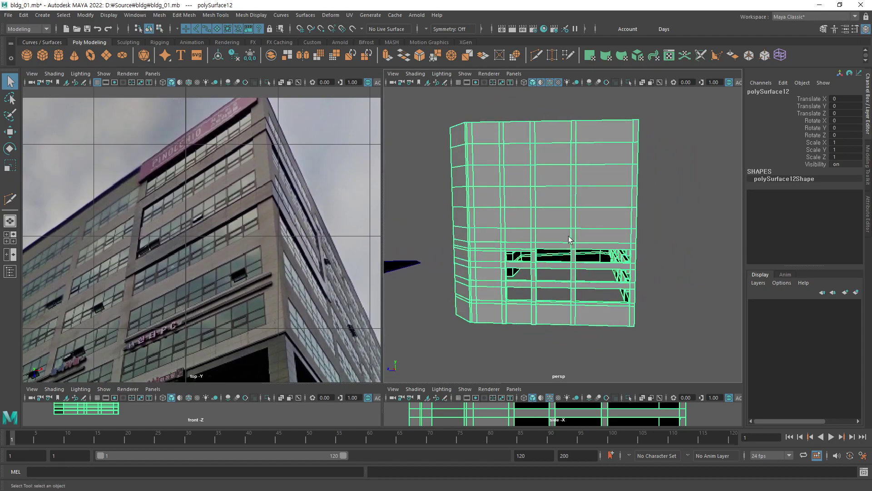
alt+right_drag(529, 280, 589, 260)
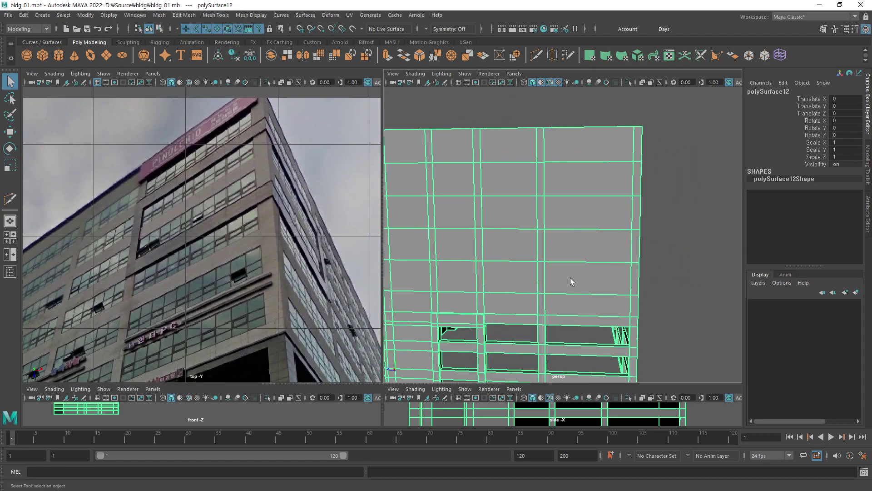
alt+drag(570, 277, 522, 286)
Reframe the reference photo's upper floors and orbit the building to show its top.
alt+right_drag(372, 301, 266, 267)
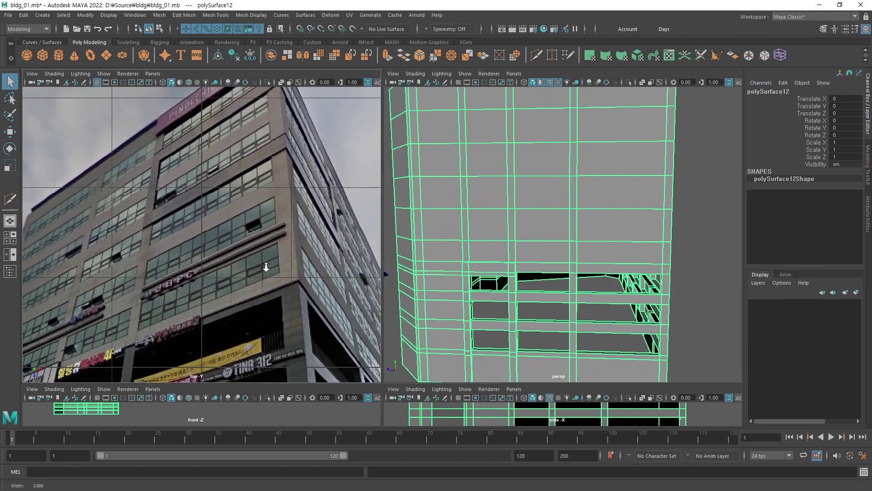
alt+drag(609, 218, 642, 201)
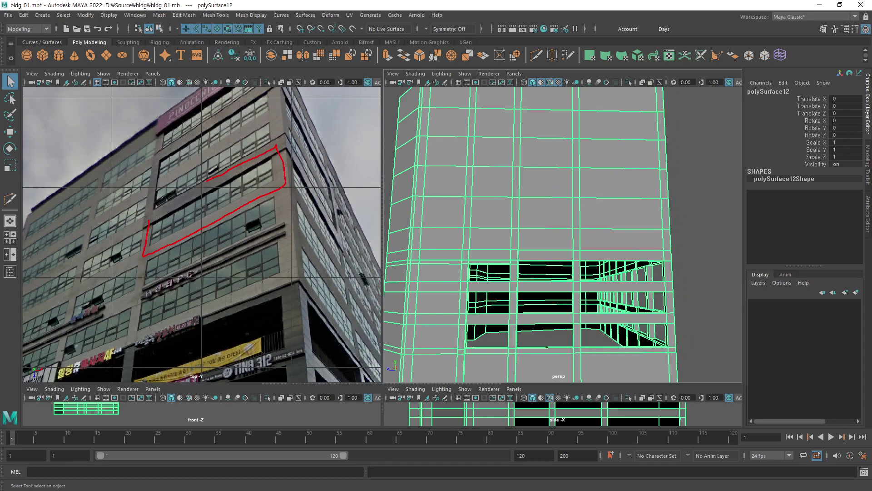
drag(143, 231, 300, 162)
key(Escape)
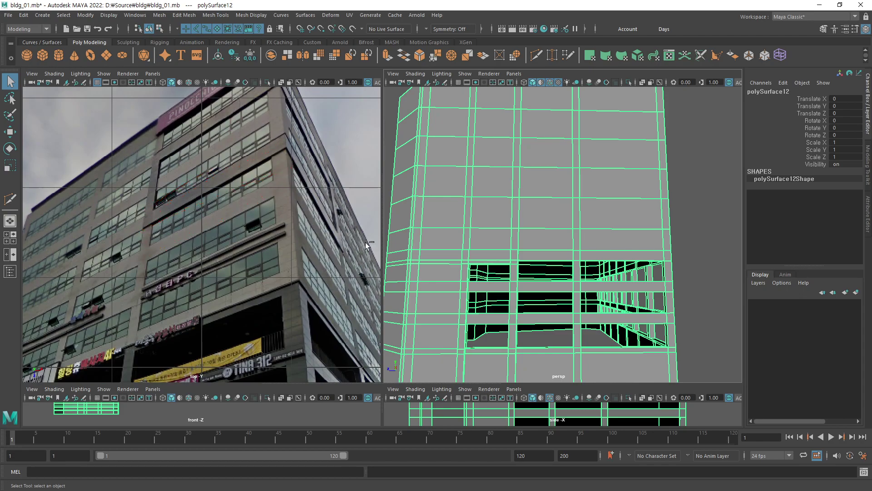
mouse_move(569, 212)
alt+mouse_down()
mouse_move(555, 223)
mouse_move(595, 190)
mouse_move(587, 217)
mouse_move(623, 191)
alt+mouse_up()
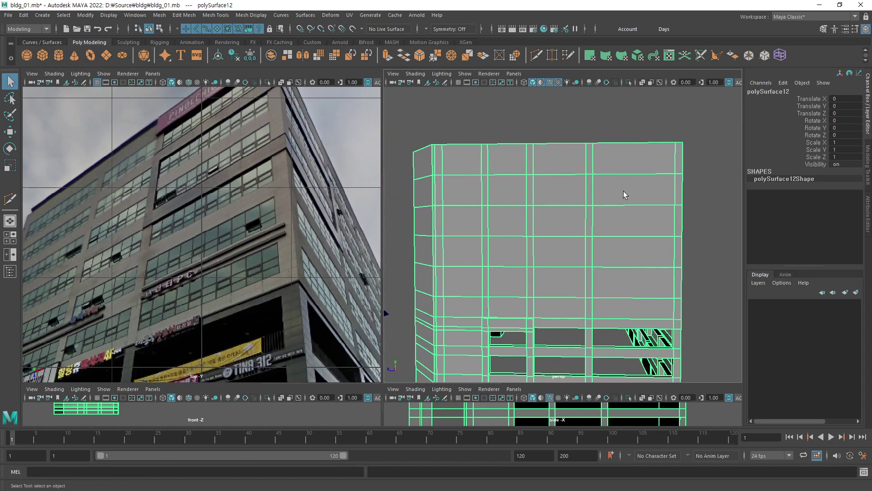
Select four horizontal edge loops across the building facade.
key(F10)
double_click(637, 176)
shift+double_click(638, 206)
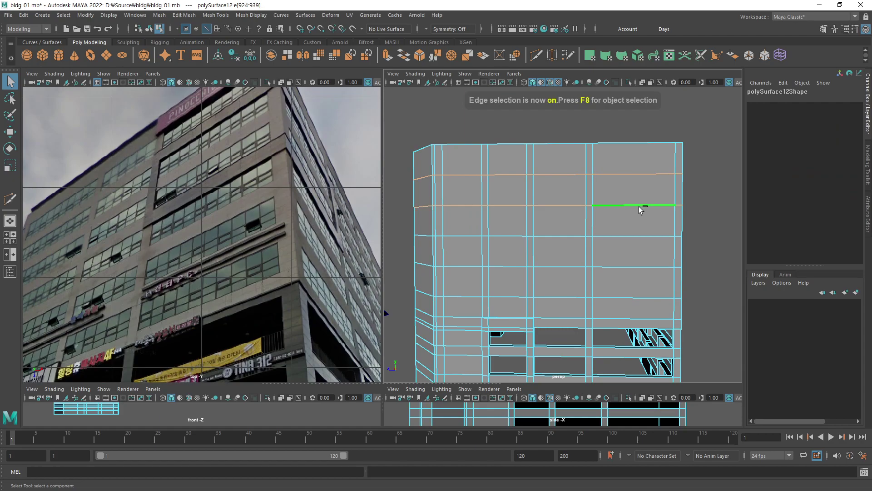
shift+double_click(641, 267)
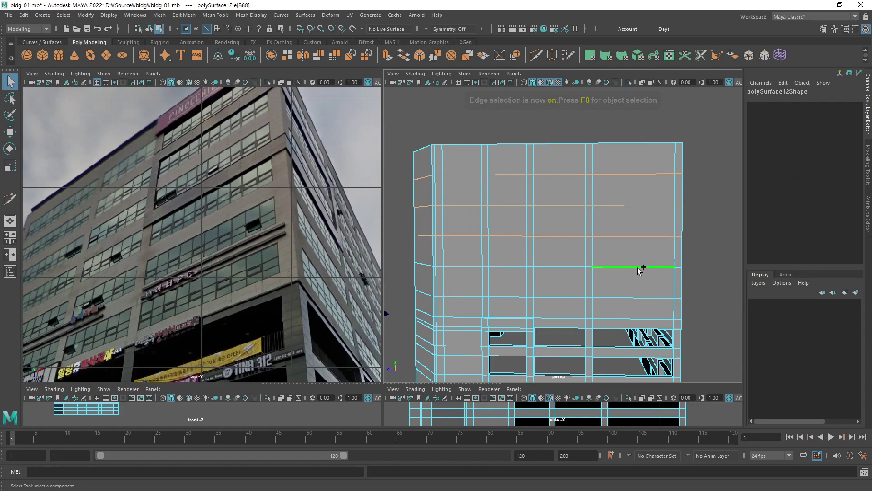
shift+double_click(624, 298)
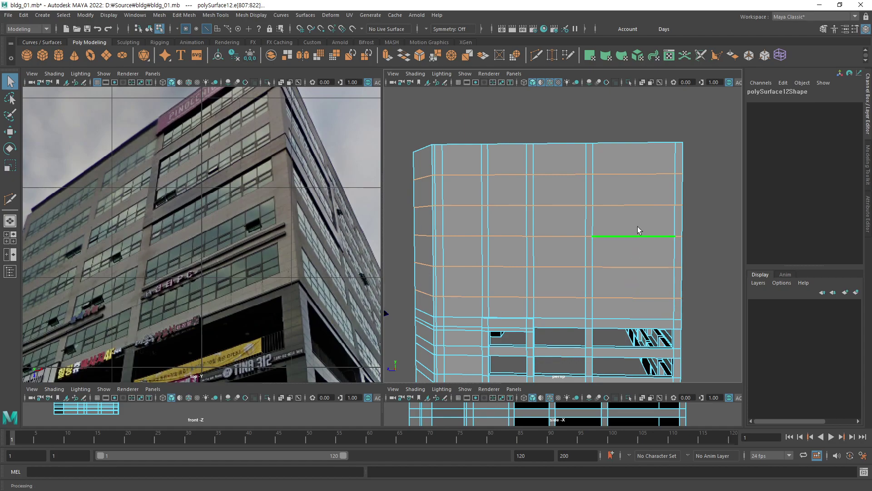
alt+middle_drag(607, 229, 581, 221)
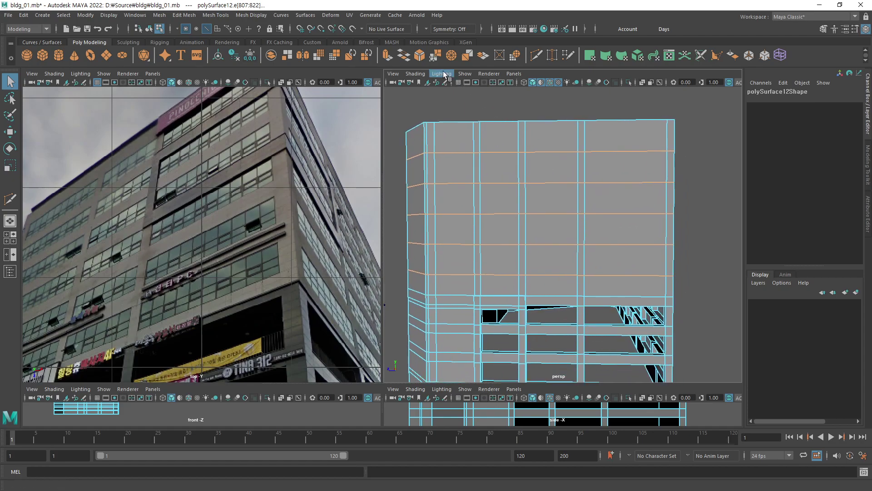
Bevel the selected edge loops with a Fraction of 0.3.
click(420, 55)
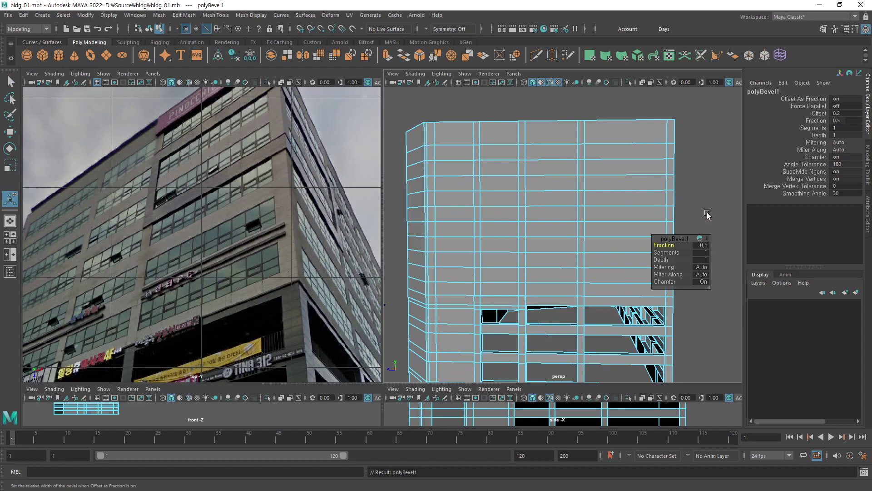
click(702, 245)
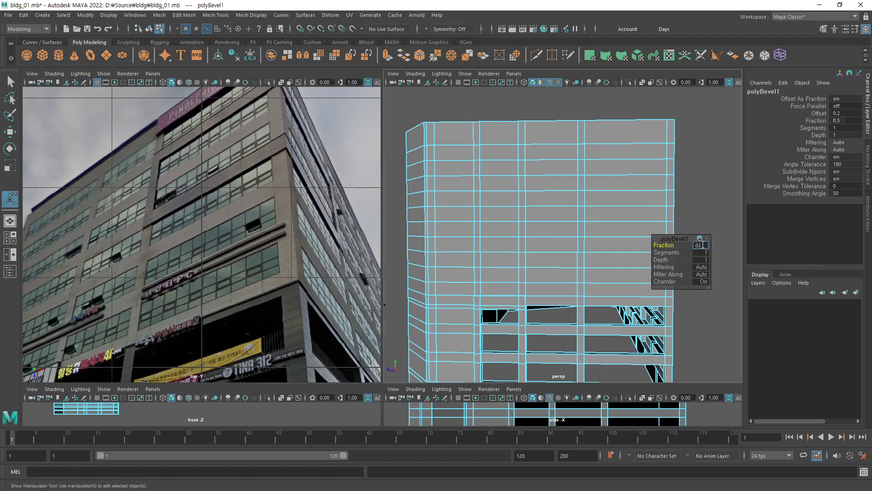
text(2)
key(Return)
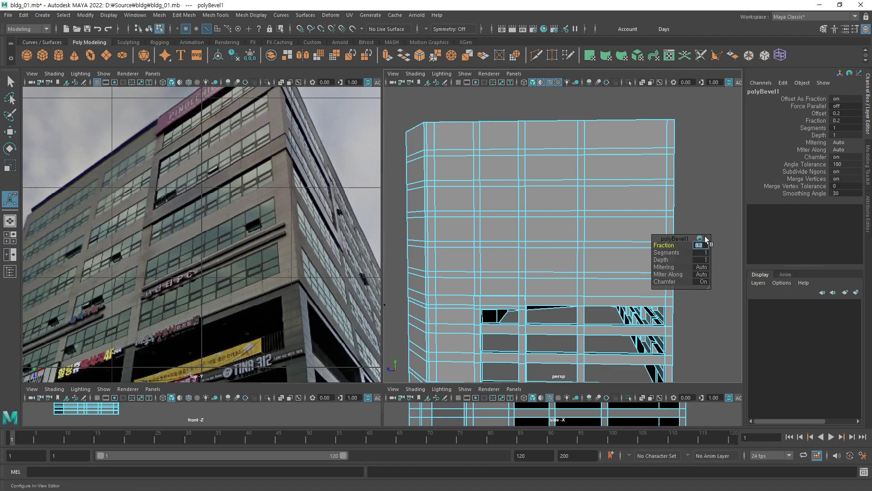
text(5)
key(Return)
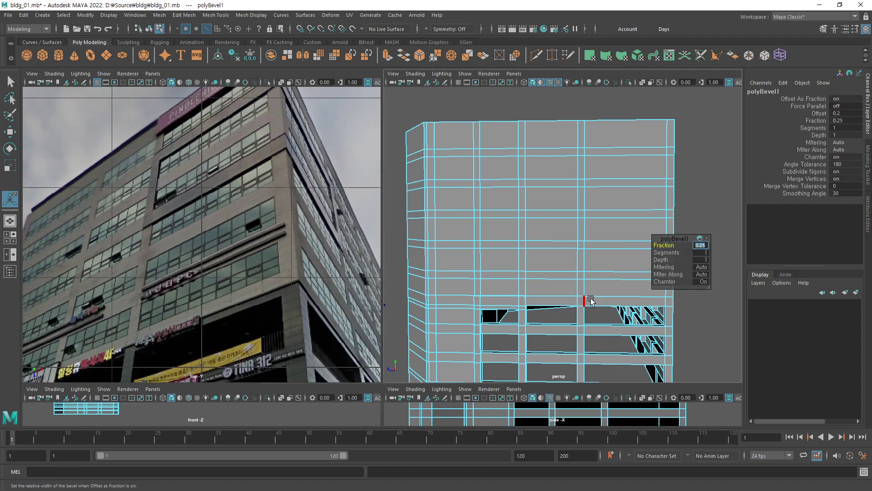
text(.3)
key(Return)
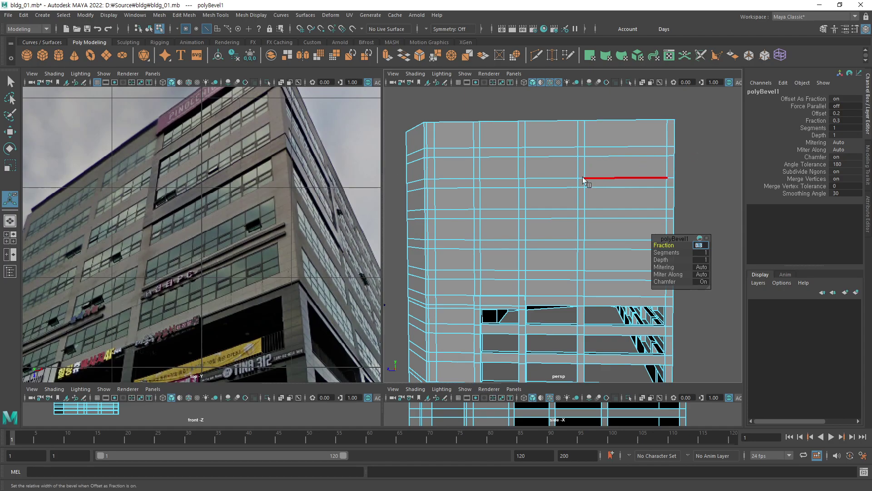
alt+middle_drag(583, 177, 536, 177)
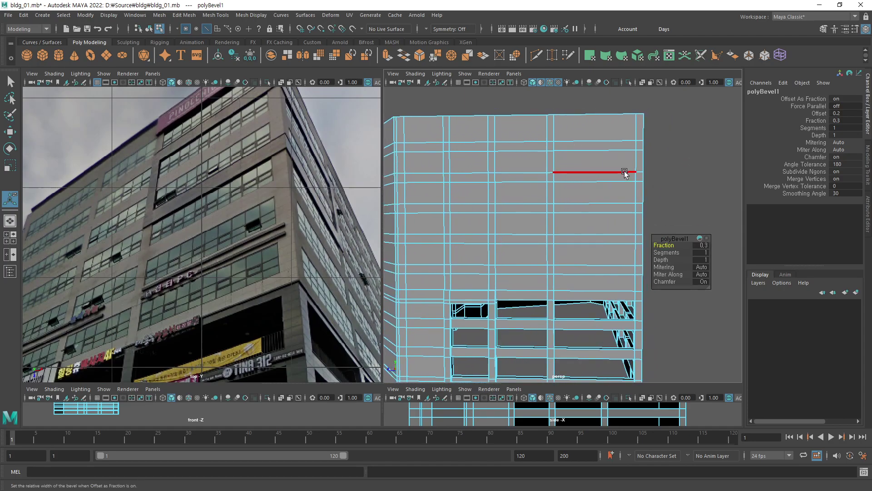
Select the face strips around the upper panel and wrapping the building corner.
key(F11)
click(552, 145)
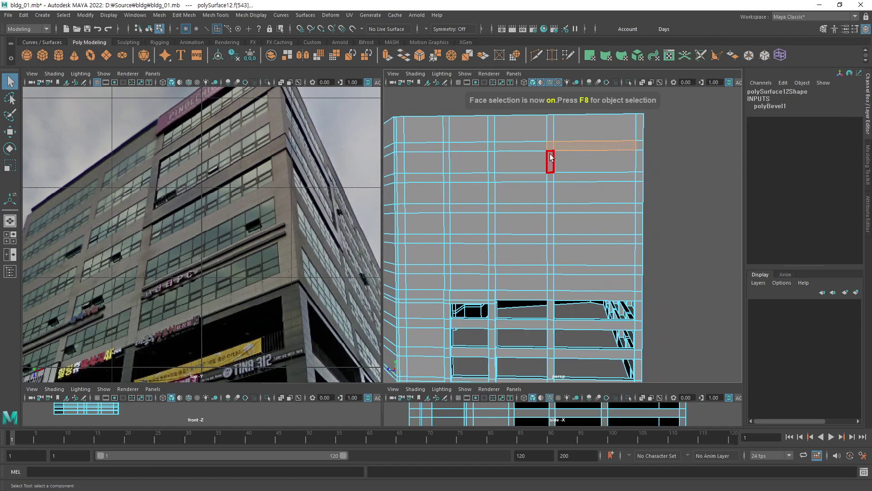
click(550, 156)
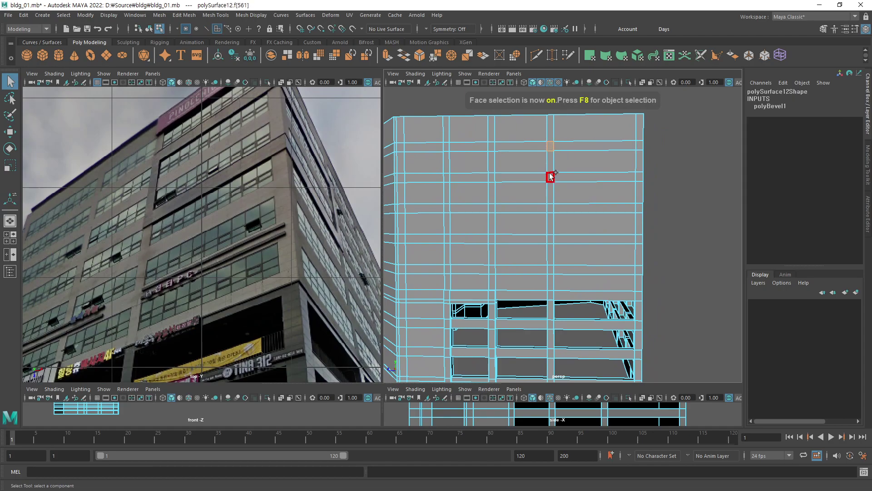
shift+click(579, 179)
shift+click(595, 145)
shift+click(638, 150)
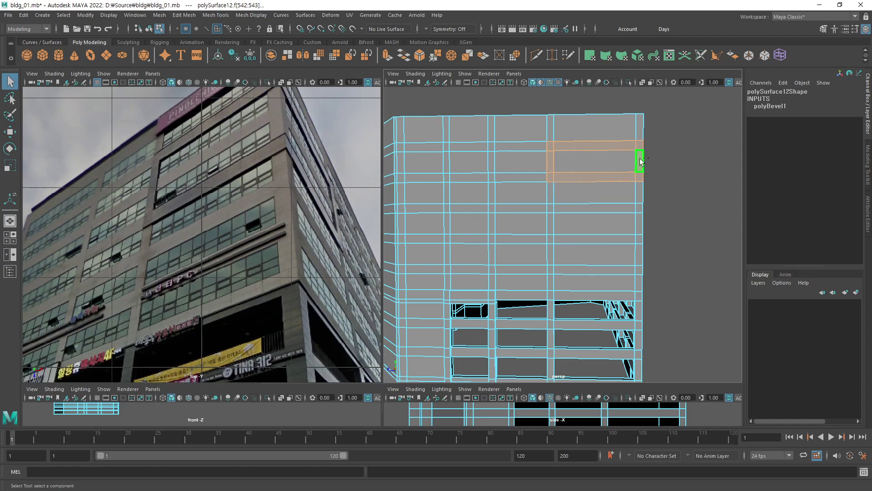
alt+drag(618, 189, 503, 175)
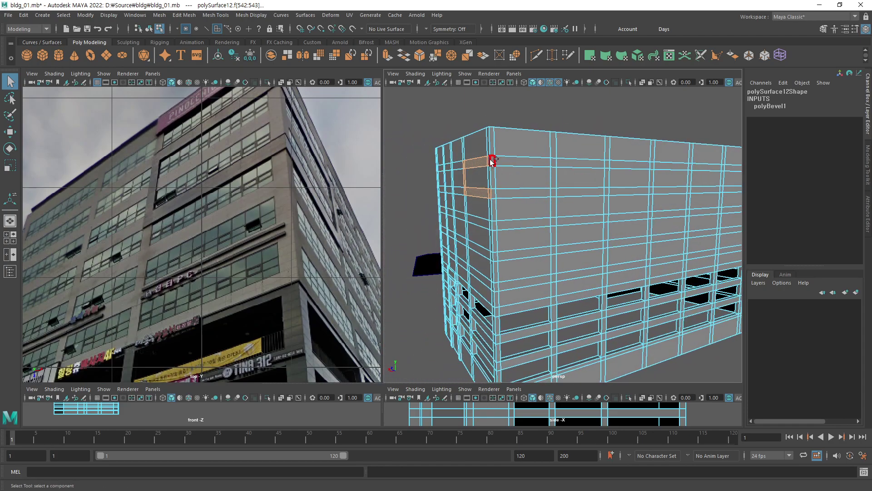
shift+click(517, 159)
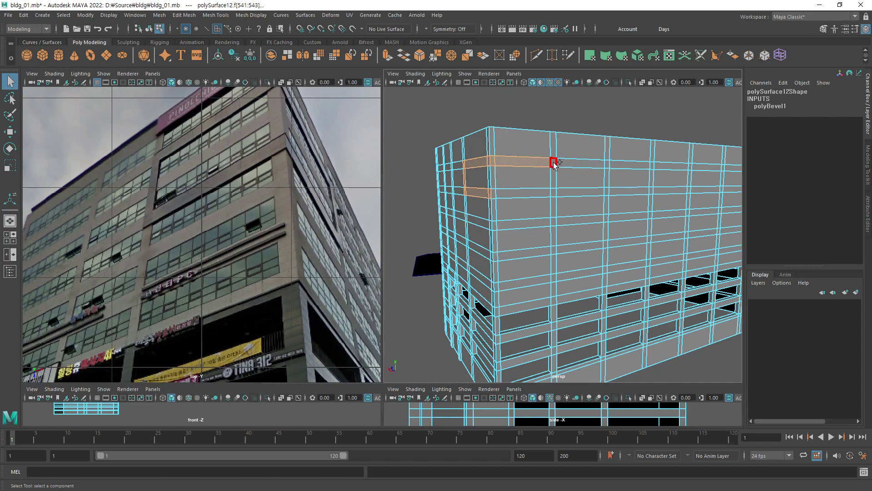
shift+click(532, 193)
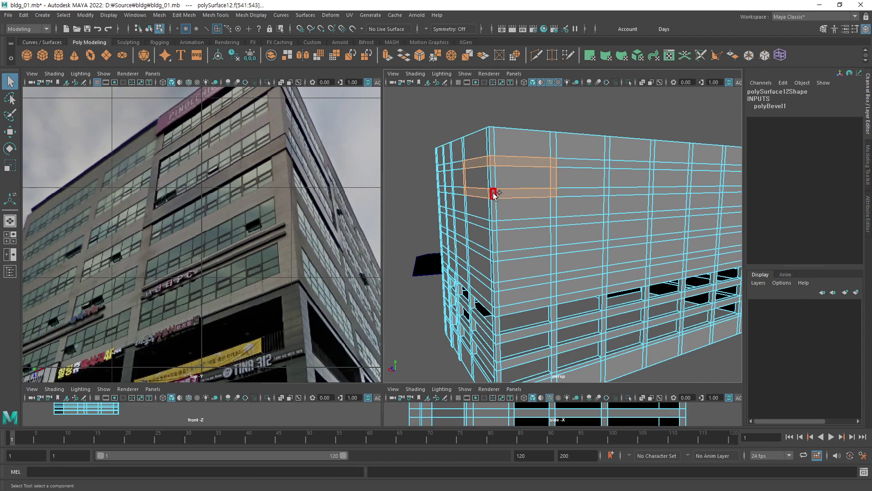
Compare against the reference photo and orbit to face the corner band of faces.
alt+middle_drag(305, 299, 225, 268)
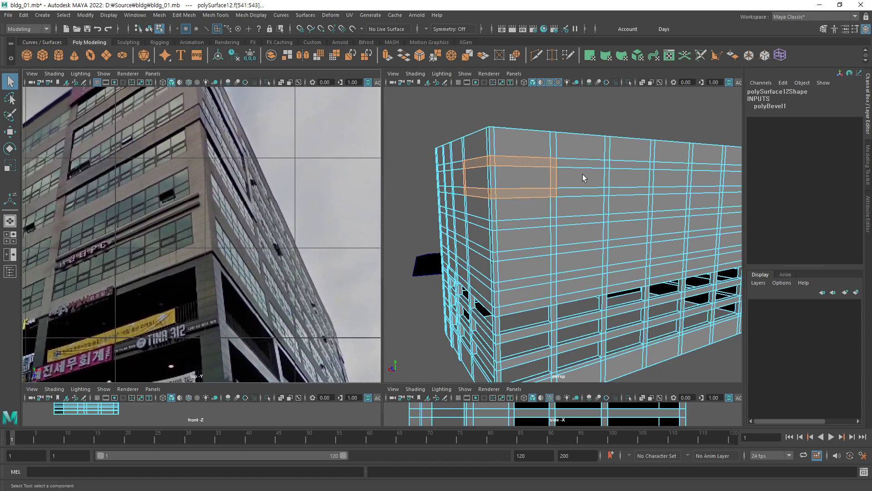
alt+middle_drag(225, 234, 294, 263)
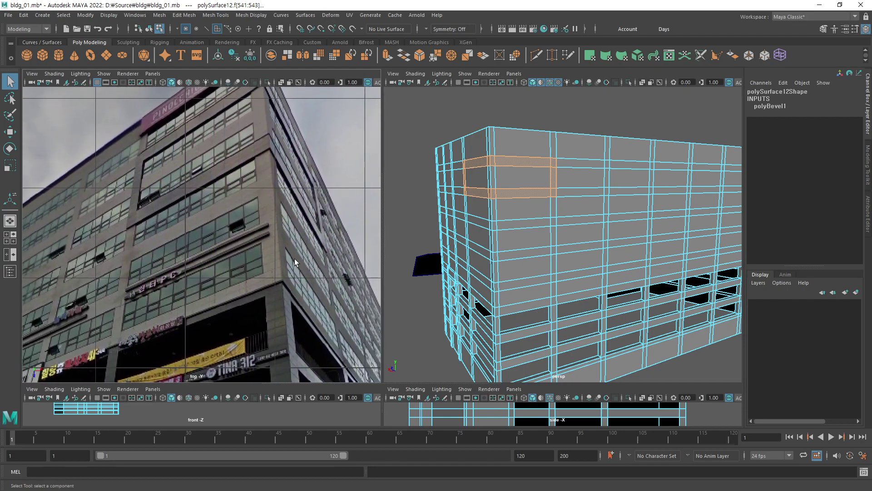
mouse_move(608, 218)
alt+mouse_down()
mouse_move(555, 211)
mouse_move(604, 214)
mouse_move(594, 223)
alt+mouse_up()
alt+right_drag(594, 224, 642, 220)
alt+drag(643, 220, 571, 236)
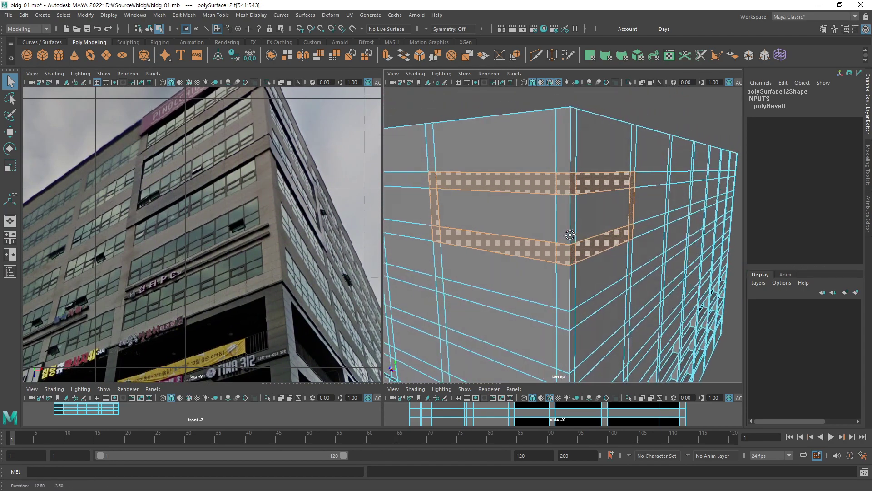
Extrude the corner face band outward by Local Translate Z 0.031 and inspect the ledge frame.
click(387, 55)
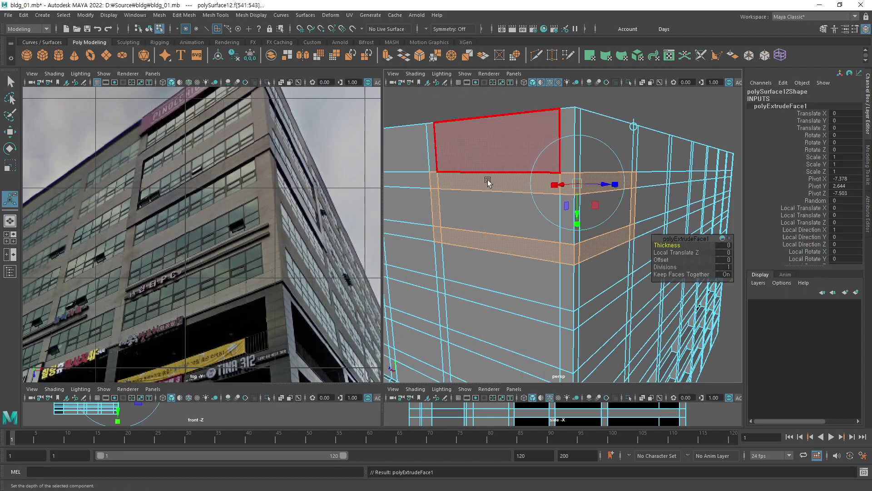
mouse_move(525, 259)
alt+mouse_down()
mouse_move(555, 288)
mouse_move(571, 275)
alt+mouse_up()
drag(517, 271, 589, 176)
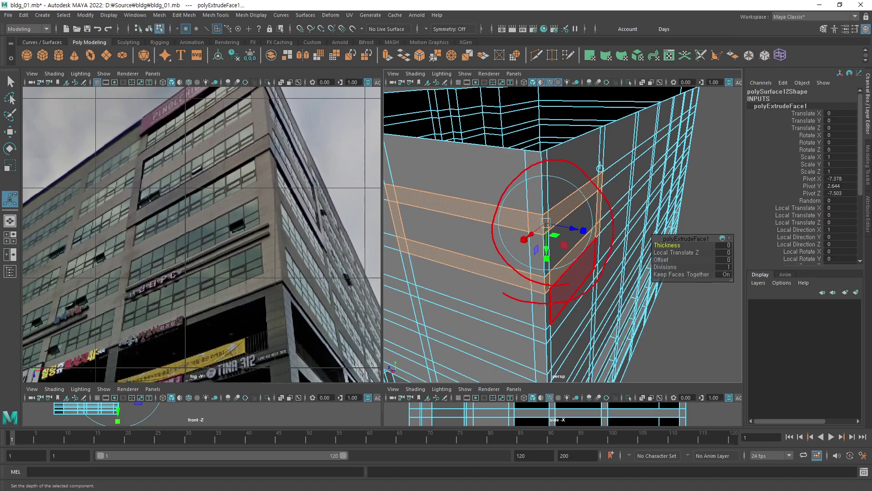
drag(502, 290, 600, 171)
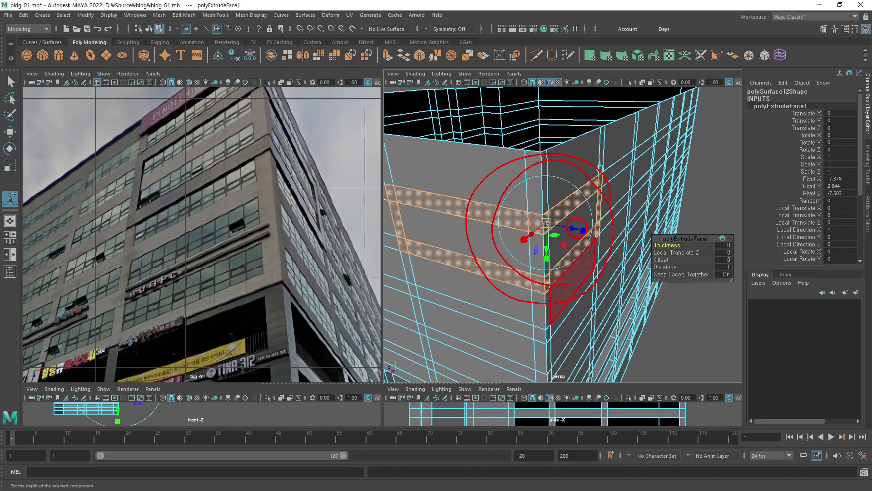
key(Escape)
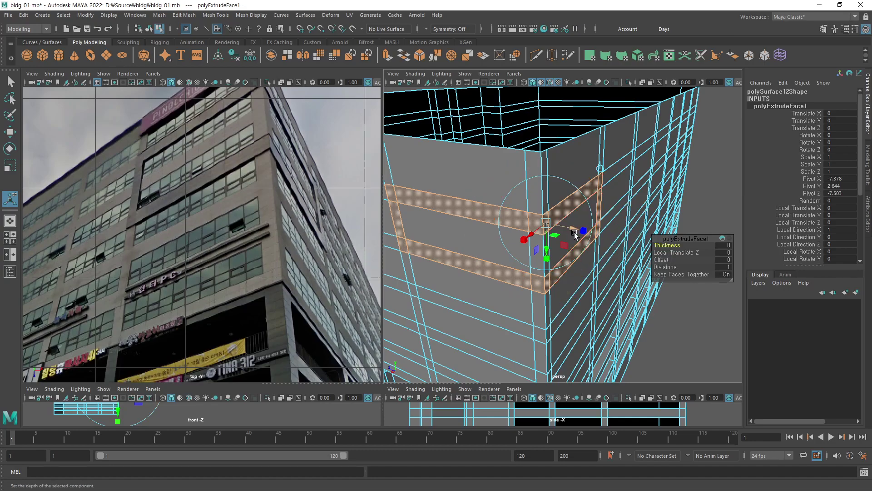
drag(573, 233, 579, 235)
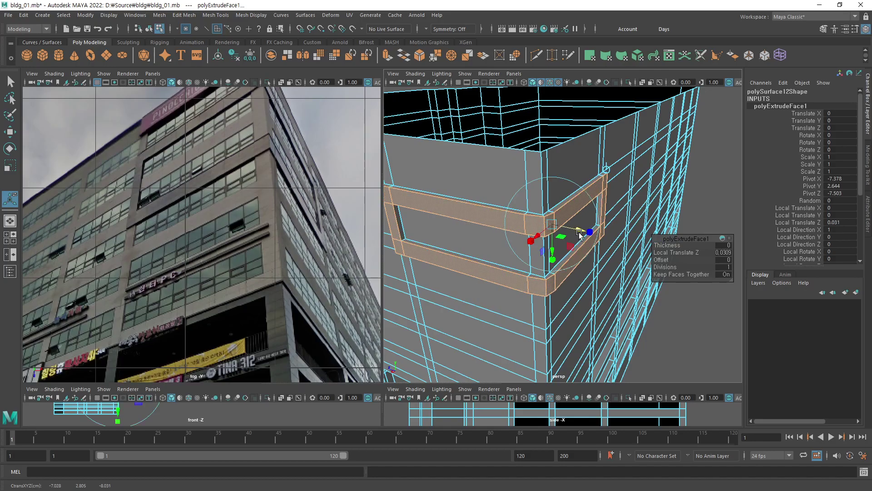
mouse_move(536, 291)
alt+mouse_down()
mouse_move(537, 310)
mouse_move(542, 179)
alt+mouse_up()
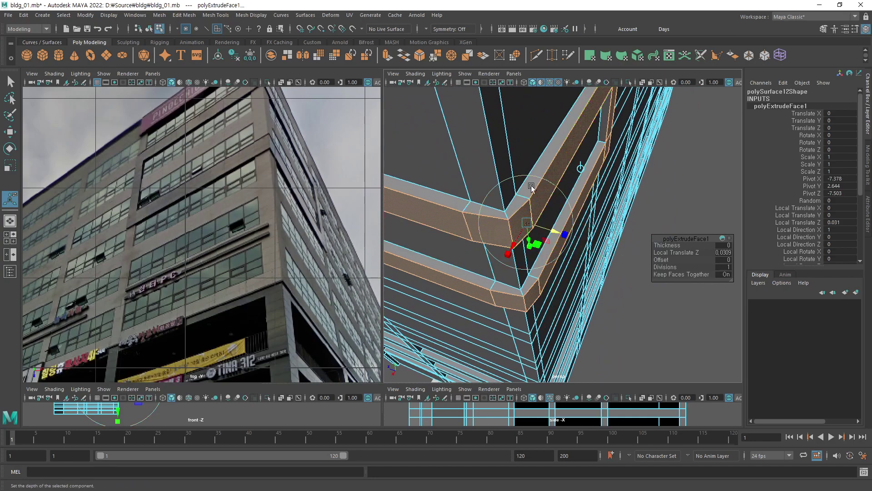
mouse_move(568, 194)
alt+mouse_down()
mouse_move(516, 213)
mouse_move(546, 249)
mouse_move(551, 240)
alt+mouse_up()
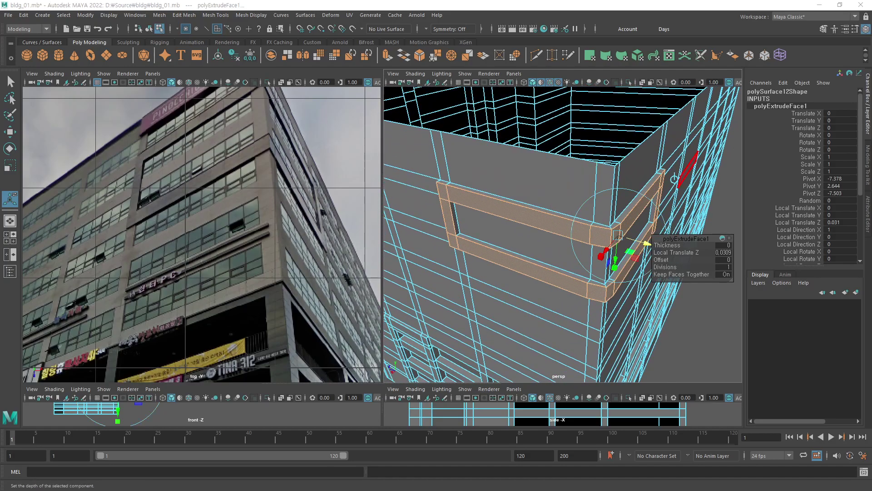
alt+drag(471, 265, 521, 220)
alt+drag(573, 241, 600, 231)
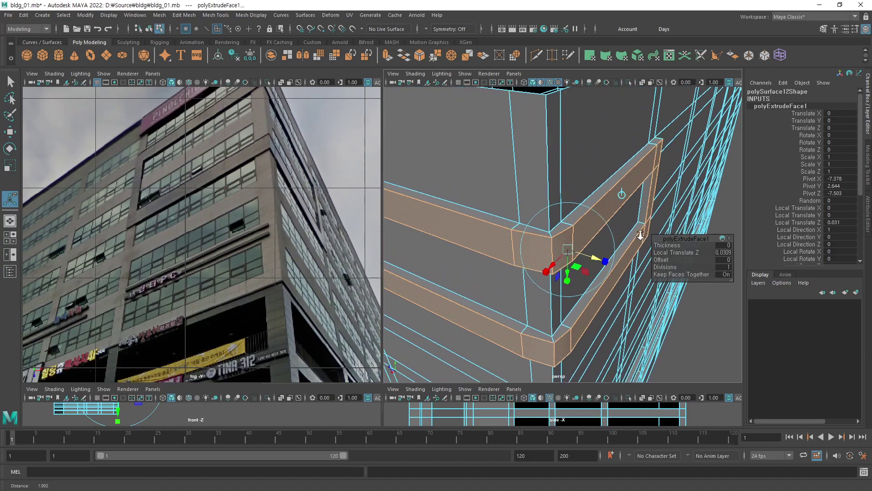
Select the ledge's top band, vertical strip and lower band and scale them along Z.
key(q)
key(ctrl+b)
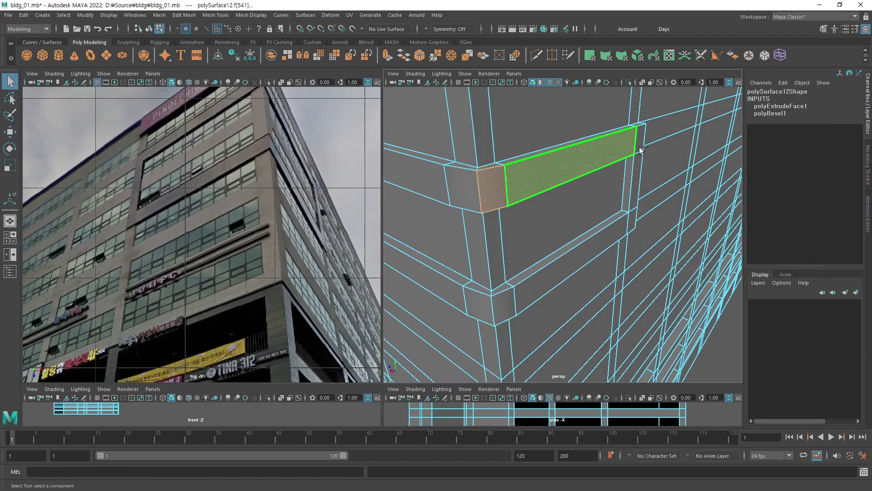
double_click(639, 144)
shift+click(633, 207)
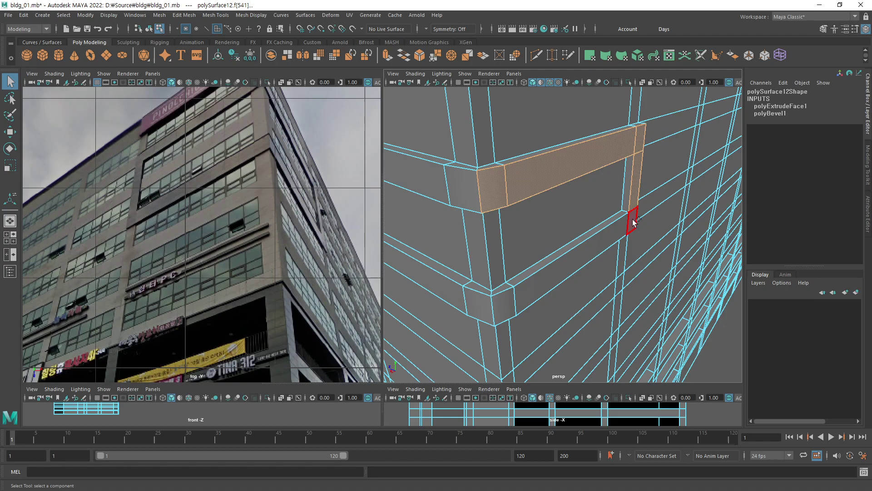
shift+click(601, 241)
alt+drag(505, 299, 547, 268)
key(r)
click(556, 242)
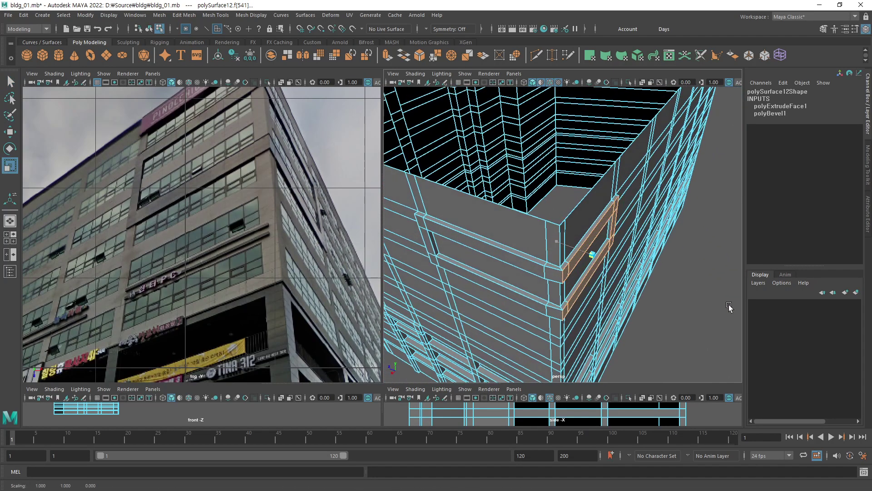
alt+drag(689, 300, 639, 246)
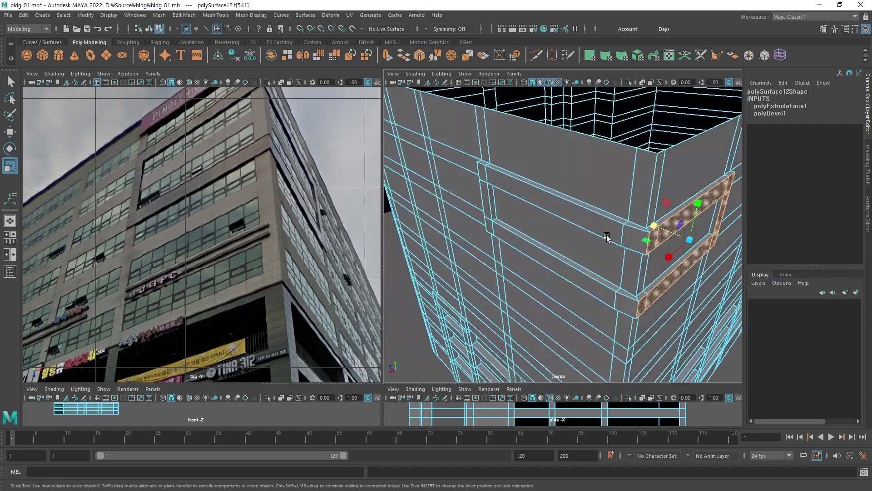
Select the frame's corner faces, long bars and left end faces for scaling, then deselect.
key(q)
click(638, 246)
shift+click(625, 297)
shift+click(595, 284)
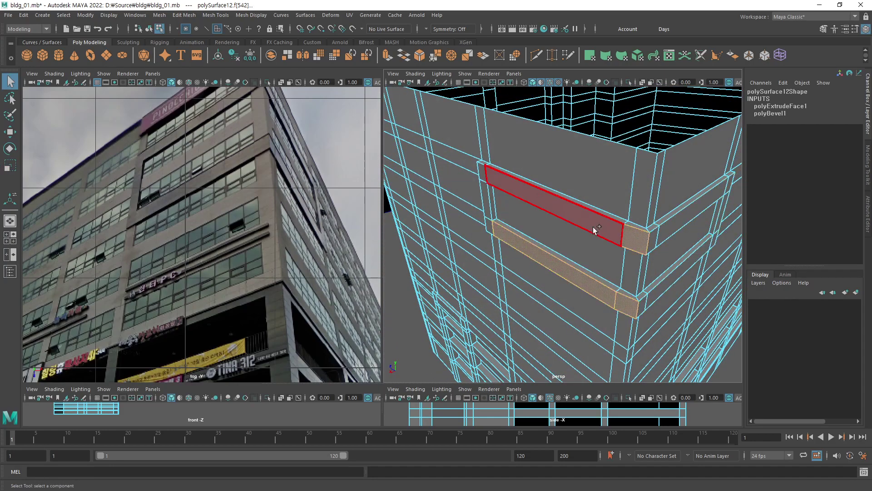
shift+click(557, 216)
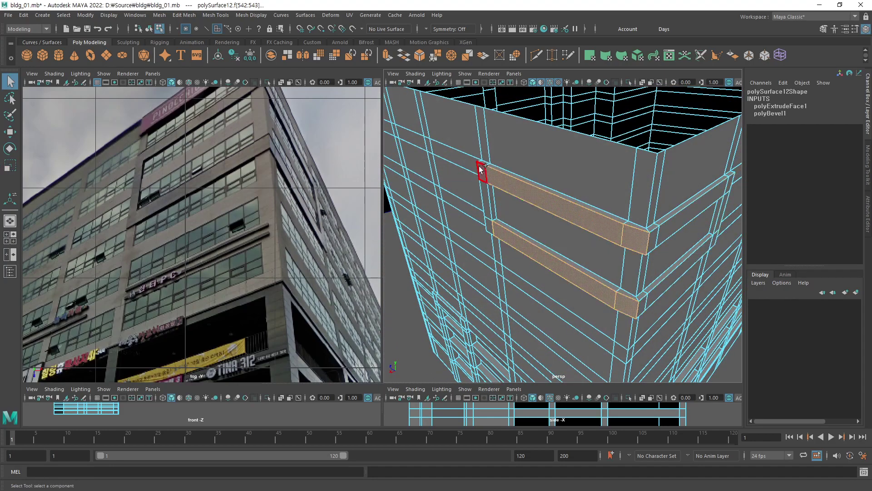
shift+click(486, 202)
shift+click(488, 227)
key(r)
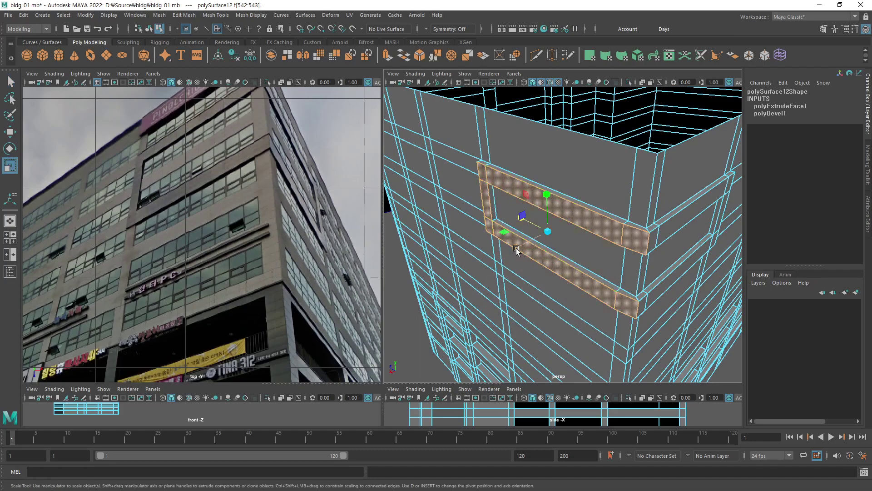
alt+drag(646, 201, 436, 318)
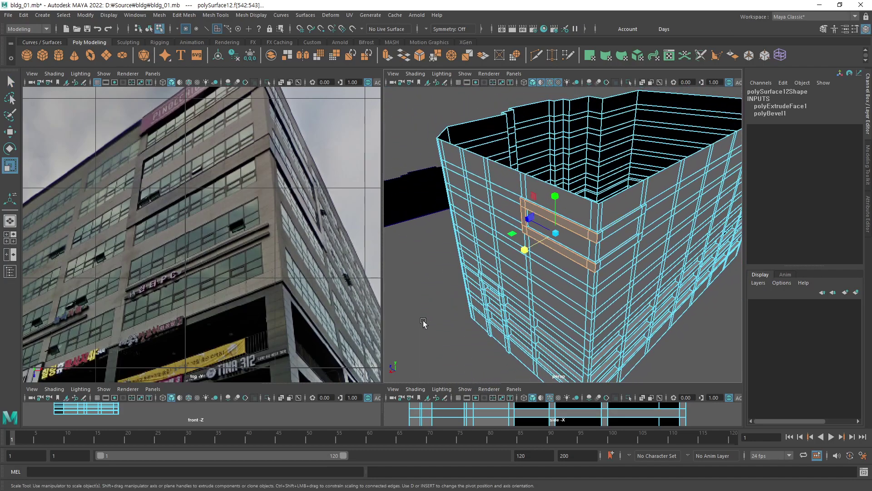
click(436, 318)
Zoom out and orbit to view the facade at an angle.
scroll(590, 254, up, 5)
scroll(630, 258, up, 3)
scroll(619, 266, up, 3)
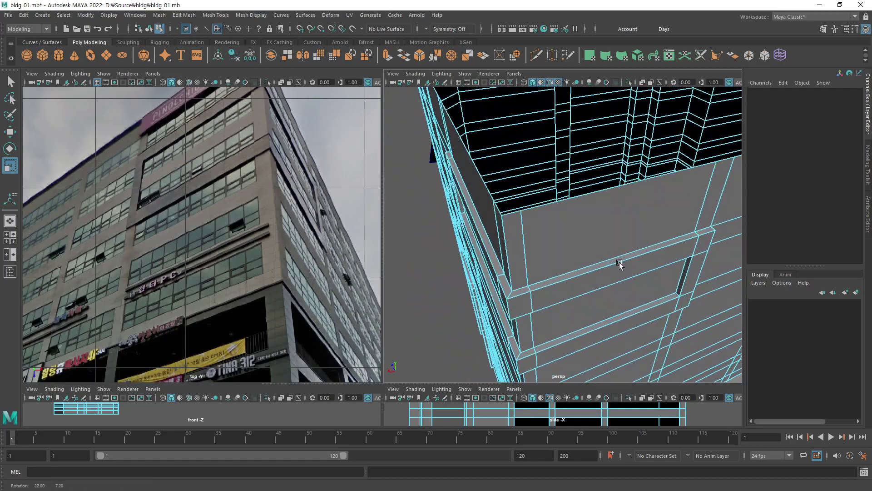
scroll(686, 255, up, 3)
mouse_move(685, 255)
alt+mouse_down()
mouse_move(608, 237)
mouse_move(565, 267)
mouse_move(597, 253)
mouse_move(510, 234)
mouse_move(522, 267)
mouse_move(584, 195)
mouse_move(630, 195)
alt+mouse_up()
scroll(518, 259, down, 2)
scroll(582, 211, up, 3)
scroll(590, 214, up, 3)
Pick a facade face and orbit to a frontal view of the upper facade.
click(470, 220)
alt+drag(470, 220, 467, 249)
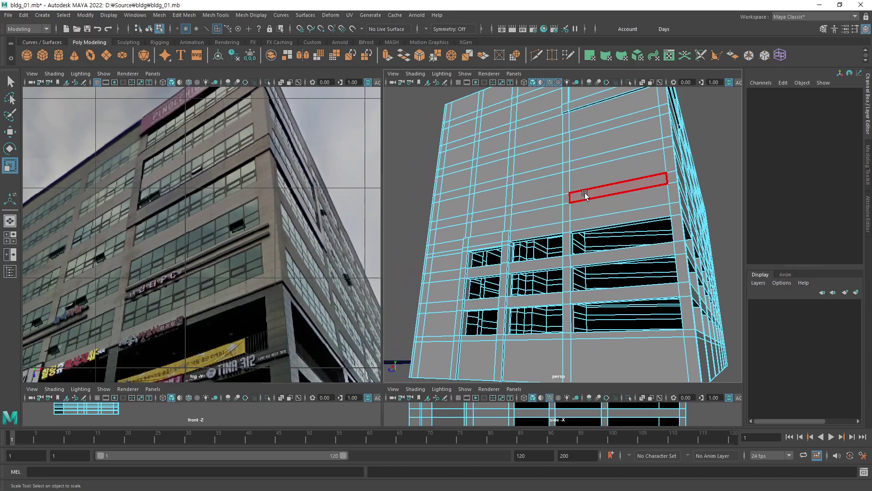
scroll(539, 225, up, 2)
scroll(586, 236, up, 2)
scroll(579, 228, up, 2)
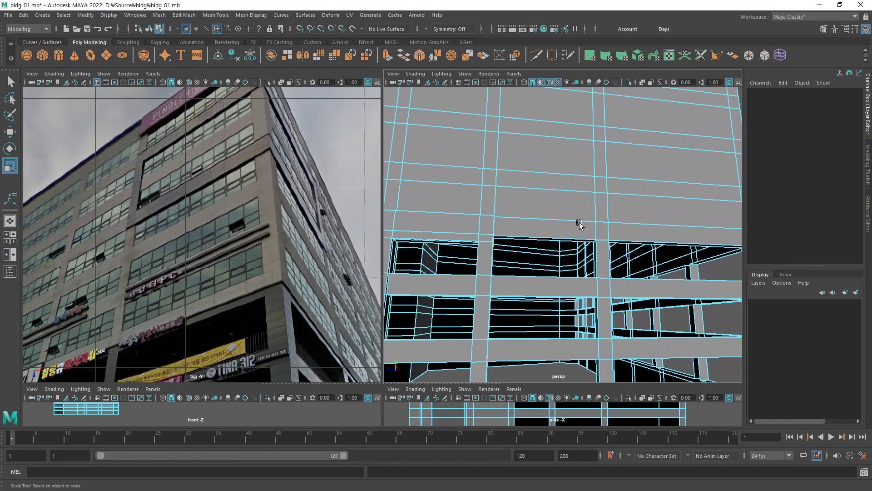
scroll(604, 234, up, 2)
alt+drag(609, 237, 553, 240)
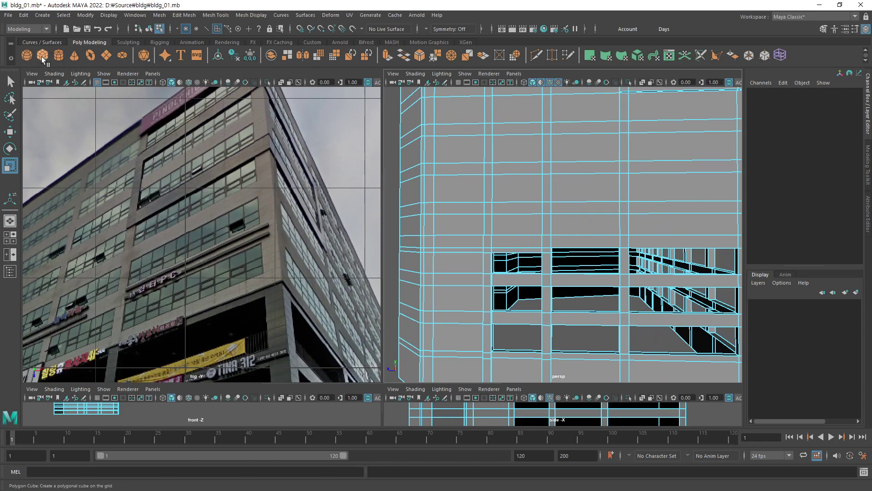
Create a polygon cube on the facade and scale it into a thin flat bar.
shift+right_drag(423, 158, 526, 235)
key(w)
middle_drag(543, 186, 551, 196)
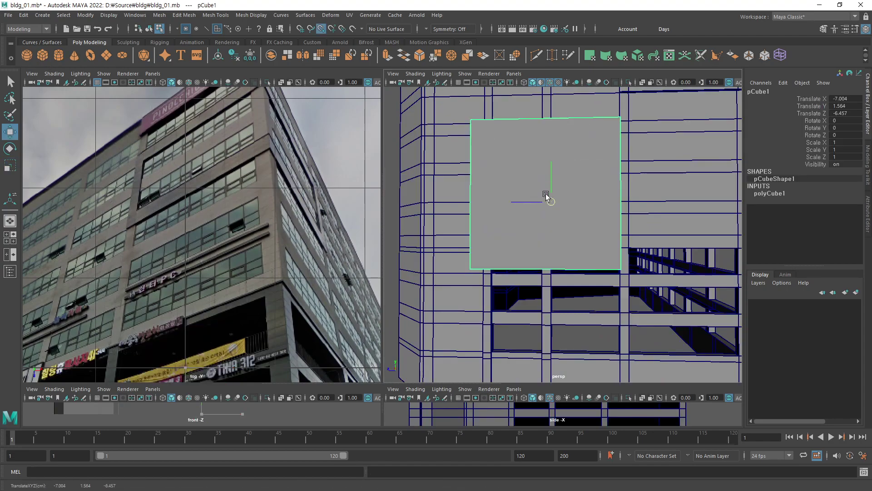
key(r)
mouse_move(665, 203)
middle_down()
mouse_move(593, 230)
mouse_move(619, 220)
mouse_move(604, 225)
mouse_move(634, 230)
middle_up()
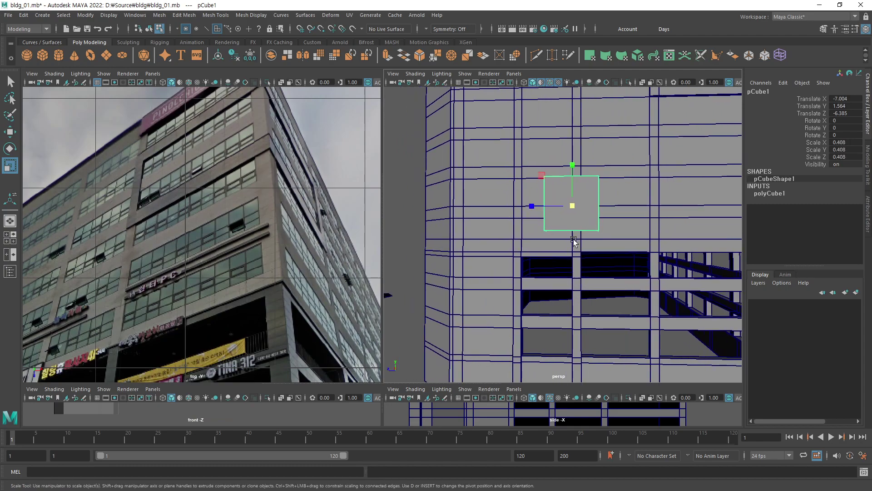
scroll(685, 220, up, 3)
mouse_move(580, 137)
mouse_down()
mouse_move(575, 177)
mouse_move(529, 240)
mouse_up()
Move the bar down and slide it along the wall to sit at the ledge line.
alt+drag(529, 239, 587, 235)
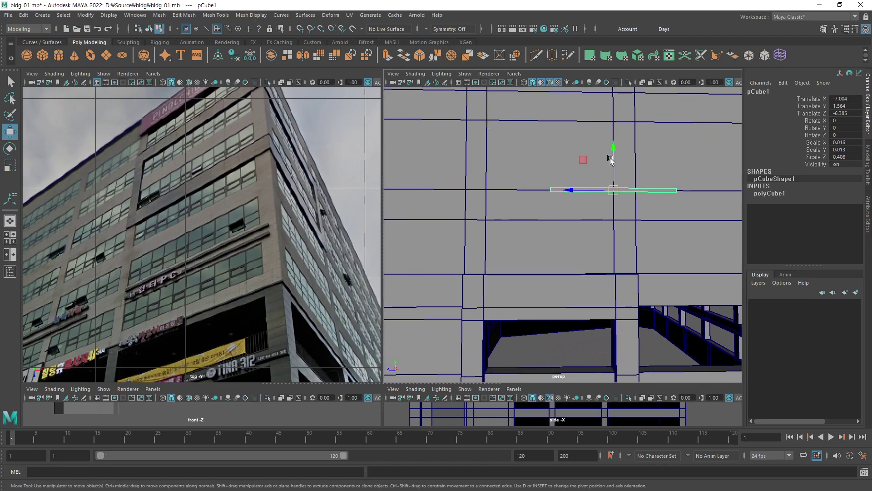
key(w)
drag(613, 151, 617, 162)
drag(565, 206, 458, 213)
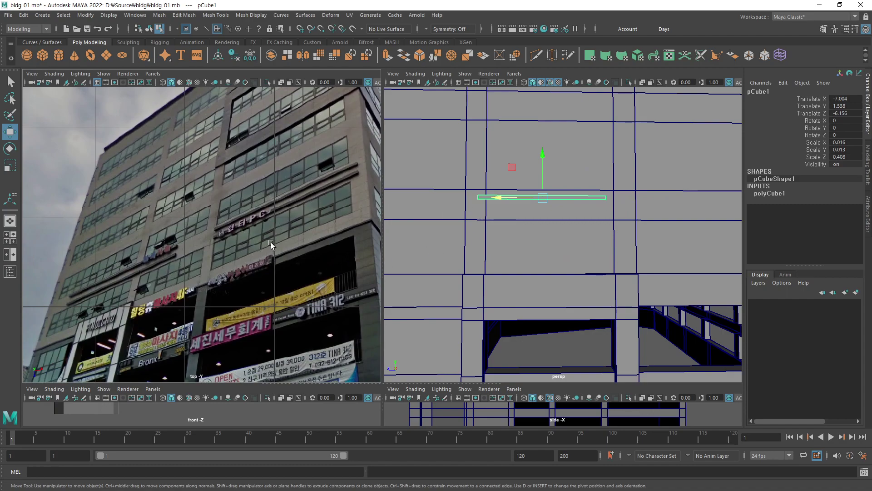
mouse_move(544, 218)
alt+mouse_down()
mouse_move(607, 210)
mouse_move(518, 234)
mouse_move(523, 226)
mouse_move(486, 216)
alt+mouse_up()
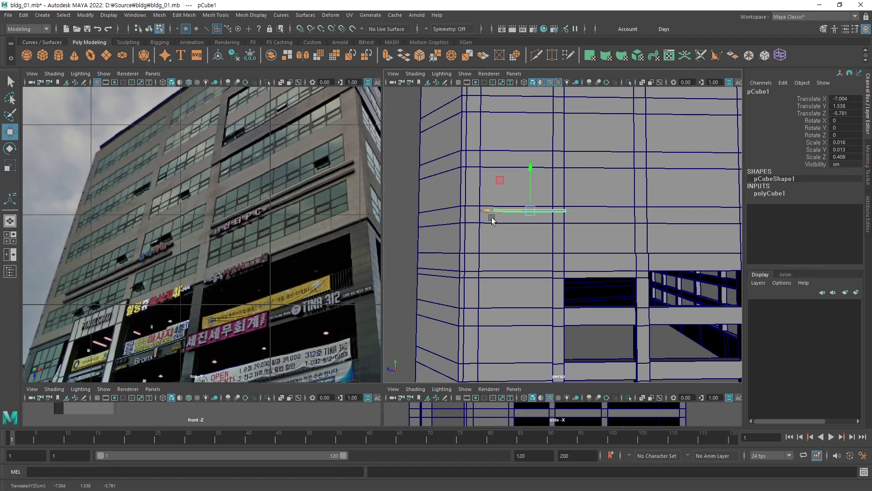
Stretch the trim bar's end vertices so the bar extends further left along the wall.
key(F9)
drag(627, 164, 525, 274)
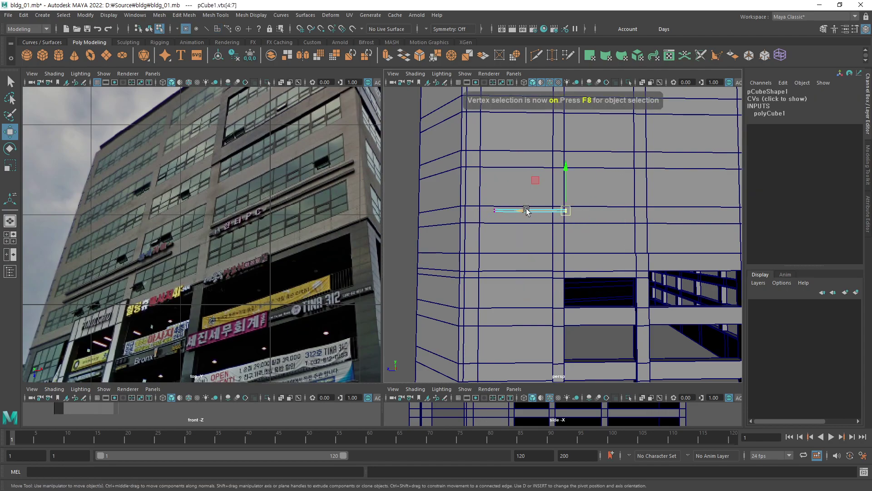
drag(526, 210, 559, 221)
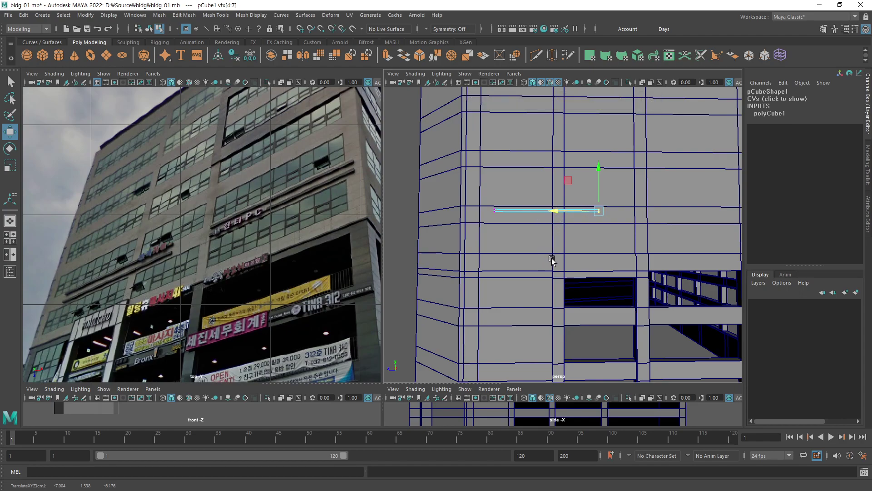
mouse_move(552, 259)
alt+right_down()
mouse_move(676, 244)
mouse_move(546, 257)
mouse_move(566, 255)
mouse_move(555, 244)
mouse_move(556, 227)
mouse_move(594, 215)
mouse_move(584, 204)
alt+right_up()
alt+middle_drag(583, 205, 583, 205)
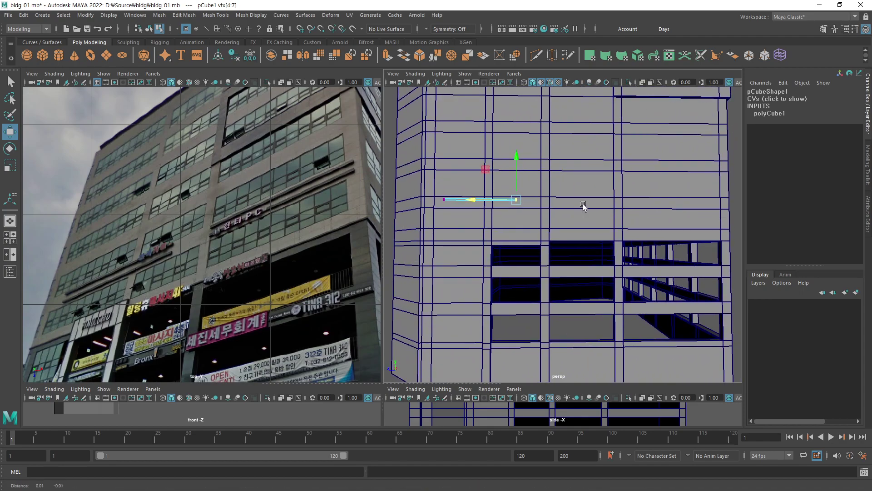
drag(454, 169, 407, 226)
drag(445, 199, 421, 198)
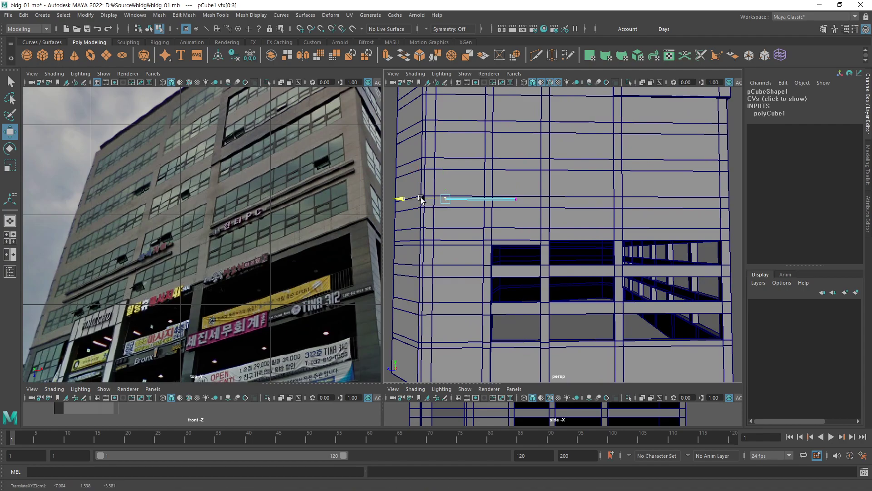
Duplicate the bar as pCube2 and slide it along the facade to Translate Z -7.232.
key(F8)
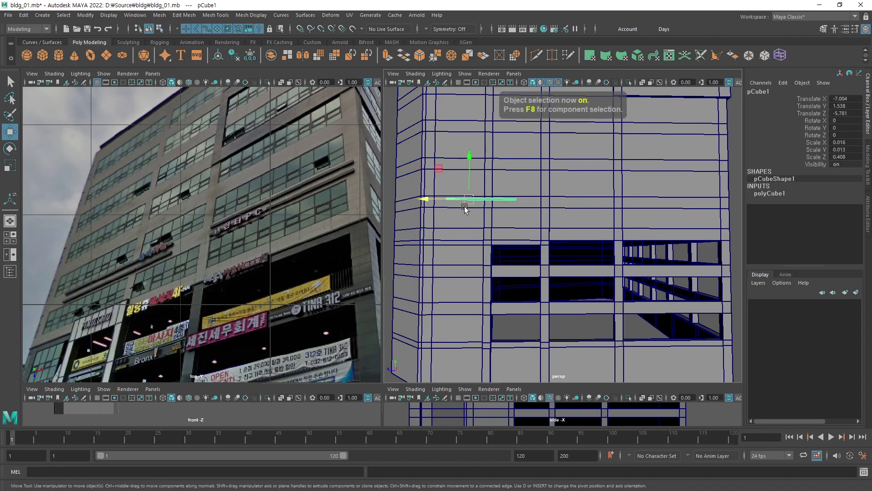
key(ctrl+d)
drag(431, 199, 534, 224)
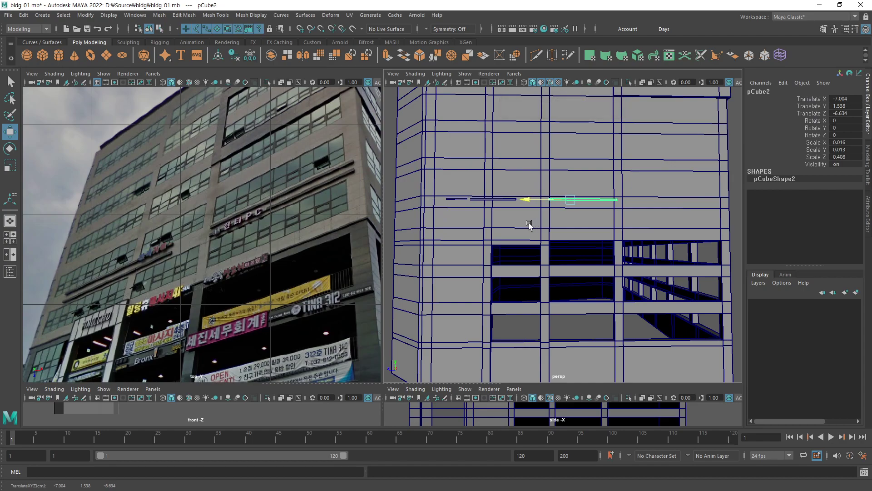
drag(528, 224, 599, 227)
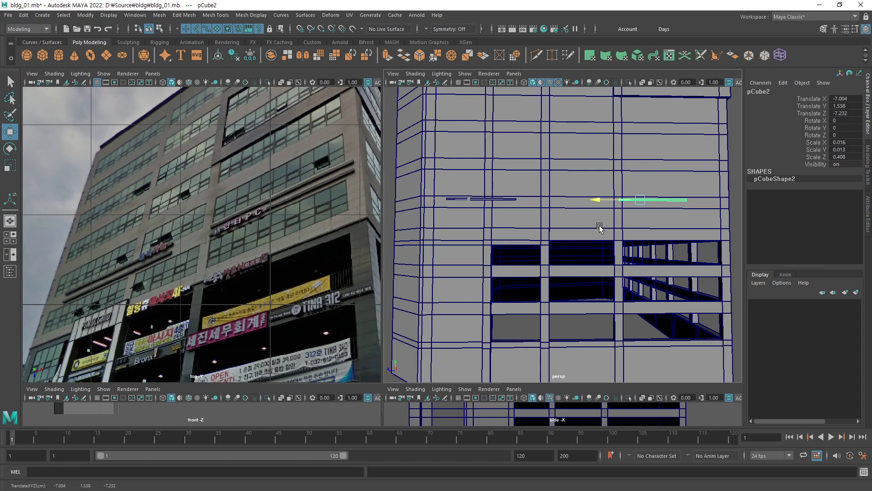
click(503, 200)
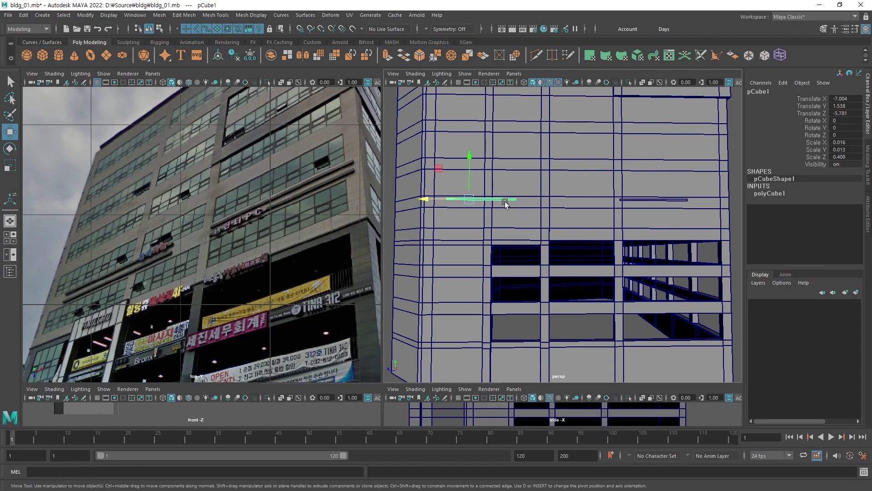
Lengthen both trim bars by moving their end vertices outward along the facade.
key(F9)
drag(569, 153, 465, 272)
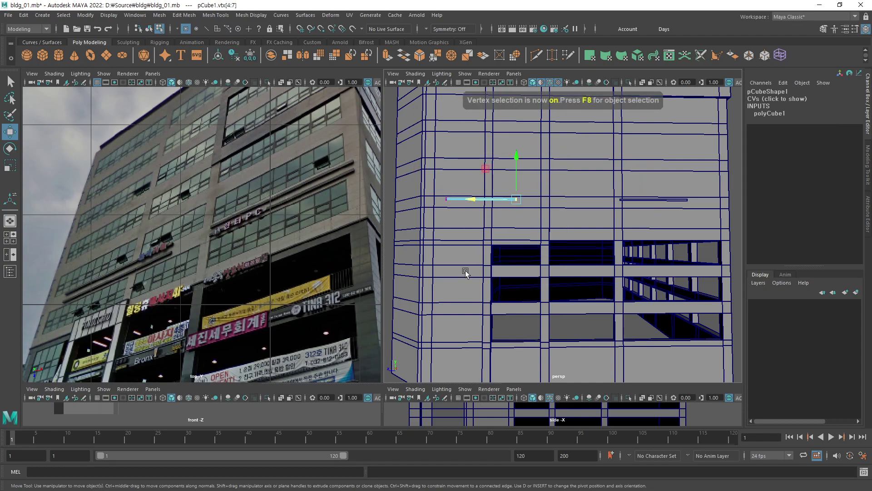
drag(474, 200, 540, 205)
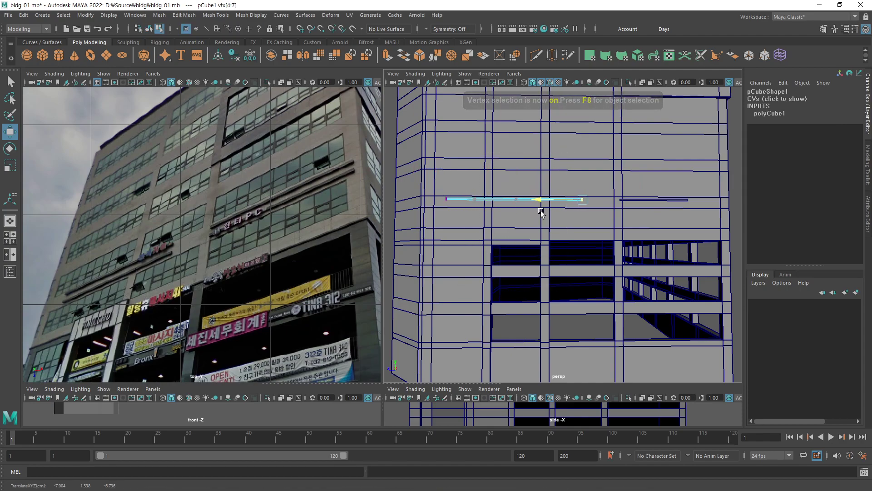
alt+middle_drag(691, 207, 553, 206)
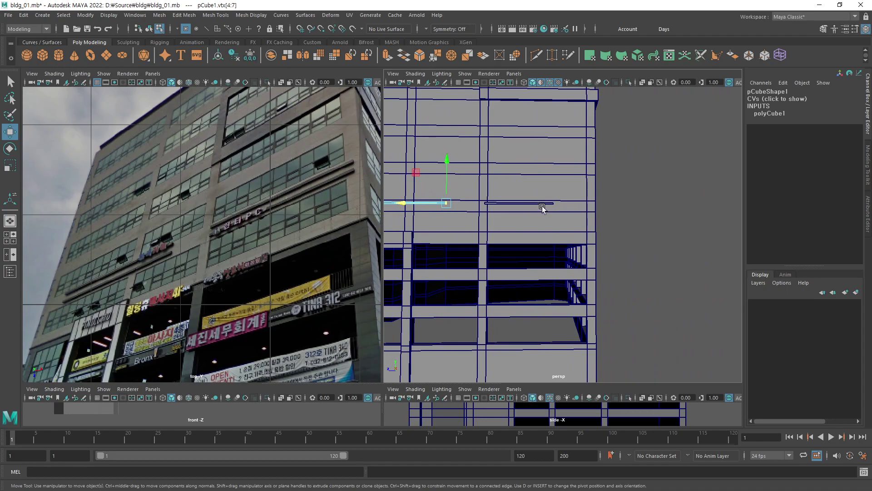
key(F8)
click(538, 205)
drag(484, 205, 489, 220)
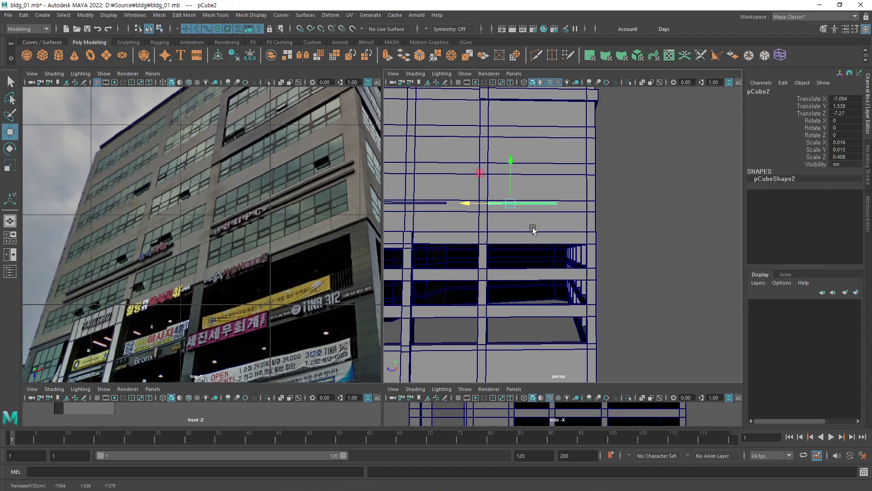
key(F8)
mouse_move(604, 169)
mouse_down()
mouse_move(571, 209)
mouse_move(542, 221)
mouse_move(587, 218)
mouse_up()
key(F8)
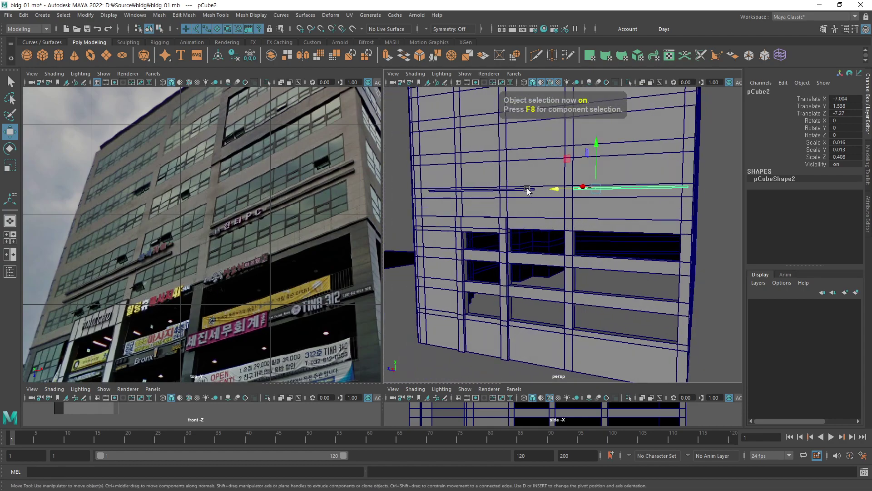
Duplicate the left trim bar and lower the copy to Translate Y 1.503.
click(527, 190)
mouse_move(527, 189)
alt+mouse_down()
mouse_move(500, 214)
mouse_move(535, 224)
mouse_move(513, 176)
alt+mouse_up()
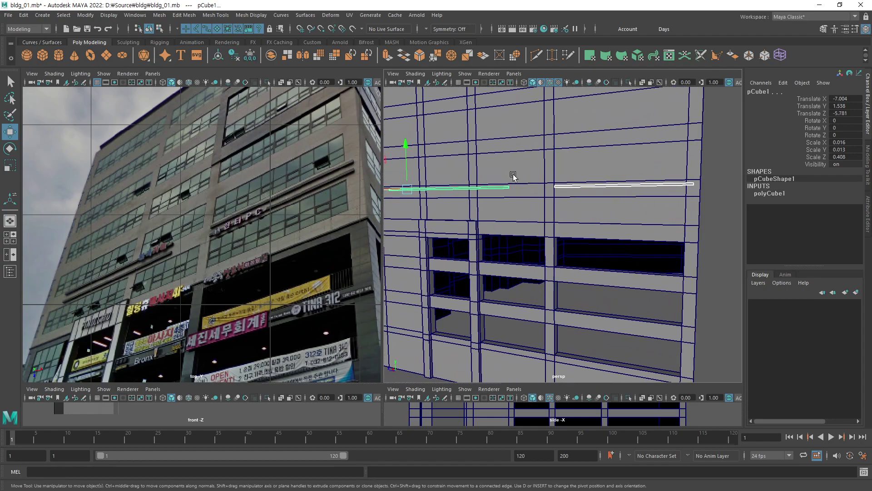
key(ctrl+d)
drag(407, 146, 408, 148)
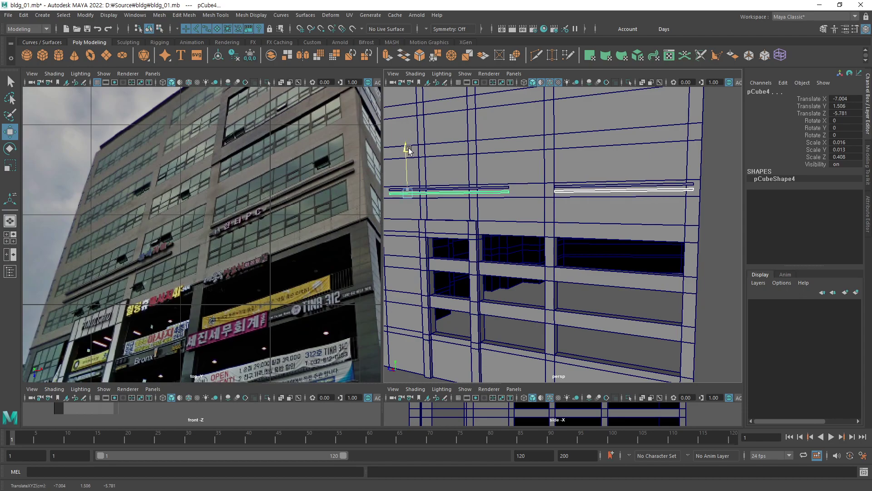
click(725, 256)
Zoom out and orbit around the building to look down on its top.
alt+right_drag(725, 255, 610, 247)
alt+drag(609, 247, 549, 227)
mouse_move(549, 227)
alt+right_down()
mouse_move(594, 220)
mouse_move(600, 207)
alt+right_up()
mouse_move(600, 206)
alt+mouse_down()
mouse_move(588, 228)
mouse_move(582, 220)
mouse_move(600, 220)
alt+mouse_up()
mouse_move(600, 220)
alt+right_down()
mouse_move(605, 206)
mouse_move(595, 218)
alt+right_up()
alt+drag(596, 218, 594, 223)
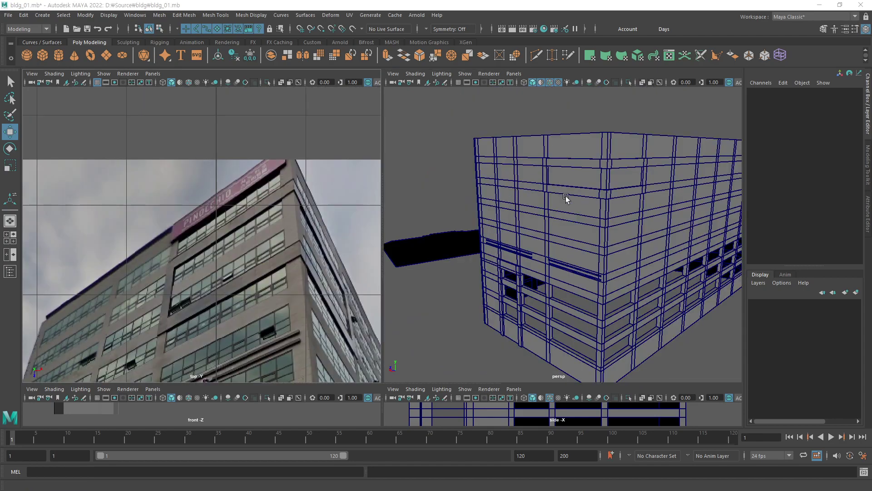
mouse_move(566, 197)
alt+mouse_down()
mouse_move(559, 253)
mouse_move(577, 229)
alt+mouse_up()
Select polySurface12's top edge loop and inspect the roof rim from several angles.
click(599, 216)
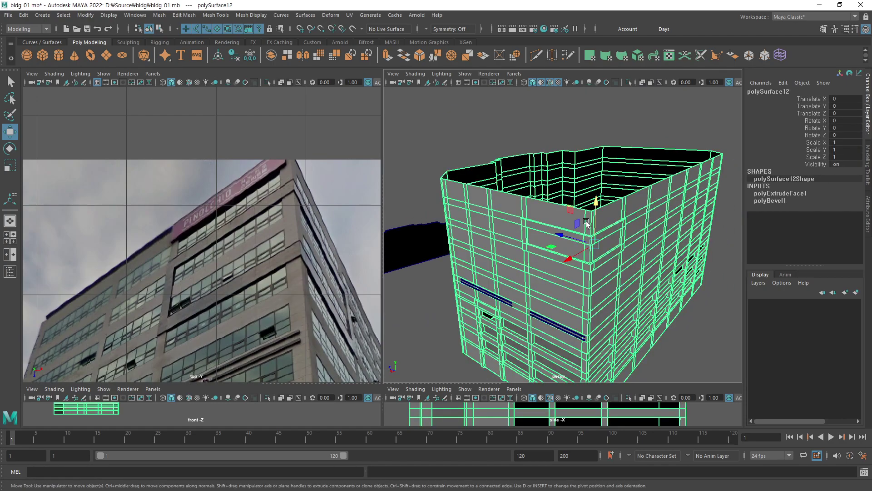
key(F10)
double_click(581, 212)
scroll(581, 212, up, 3)
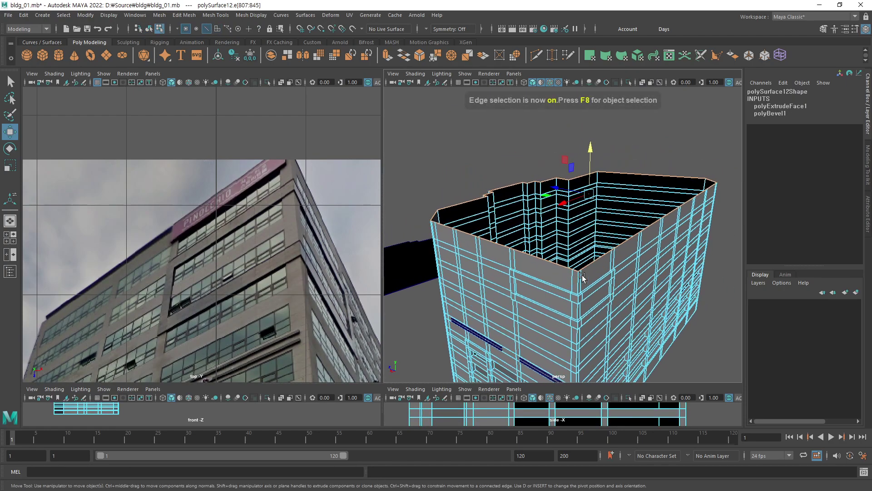
mouse_move(582, 212)
alt+mouse_down()
mouse_move(572, 250)
mouse_move(595, 272)
mouse_move(584, 258)
mouse_move(616, 192)
mouse_move(605, 189)
alt+mouse_up()
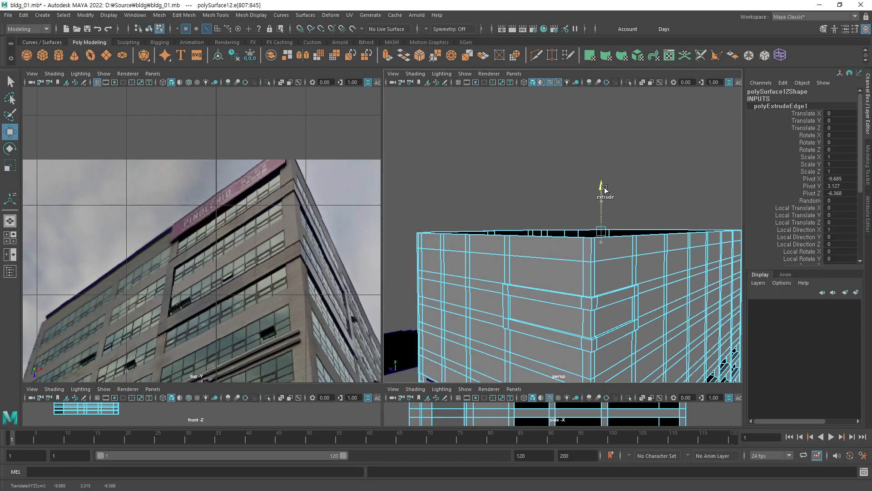
click(657, 175)
mouse_move(658, 175)
alt+mouse_down()
mouse_move(545, 292)
mouse_move(616, 154)
mouse_move(627, 220)
mouse_move(681, 214)
mouse_move(559, 224)
mouse_move(604, 219)
mouse_move(578, 250)
mouse_move(630, 233)
mouse_move(603, 223)
mouse_move(668, 244)
alt+mouse_up()
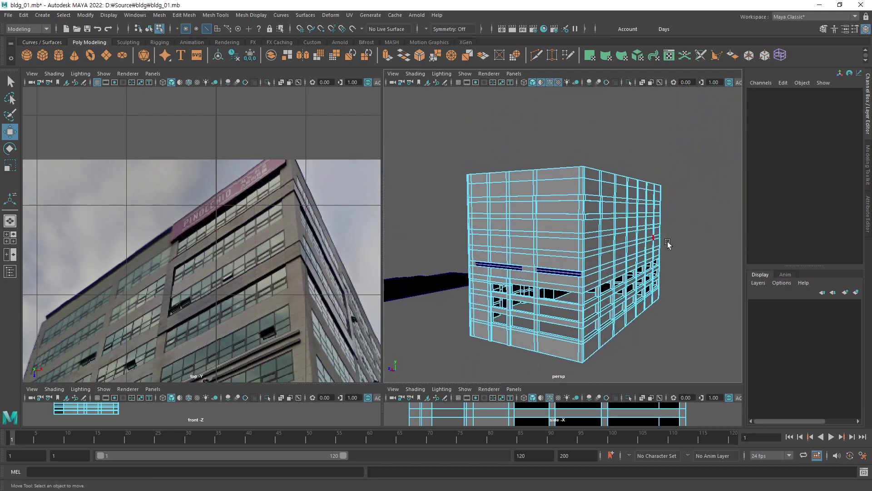
key(F8)
Reselect the building, zoom in, and undo the top edge extrusion.
click(686, 245)
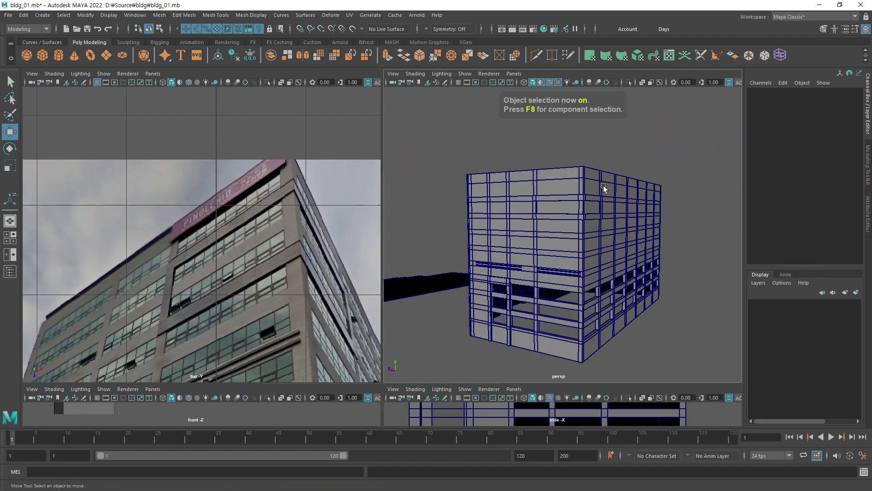
click(607, 175)
scroll(571, 230, up, 3)
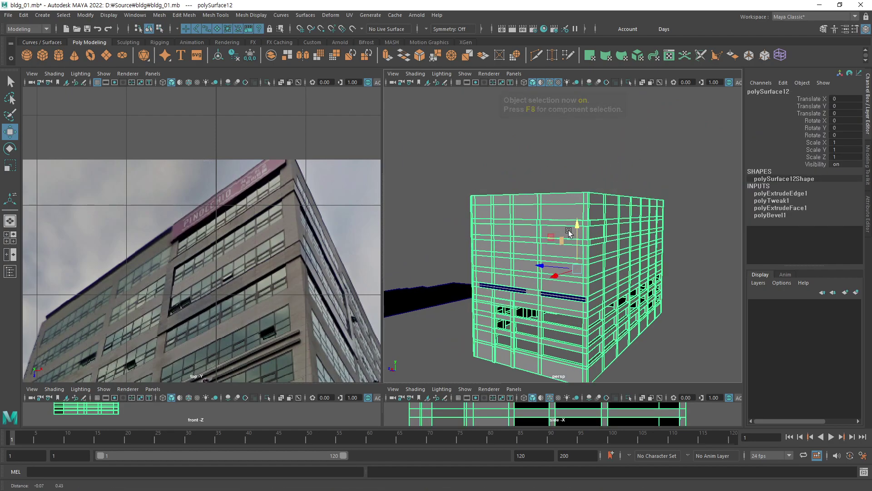
scroll(564, 247, up, 3)
scroll(642, 247, up, 3)
scroll(642, 246, up, 3)
scroll(641, 246, down, 3)
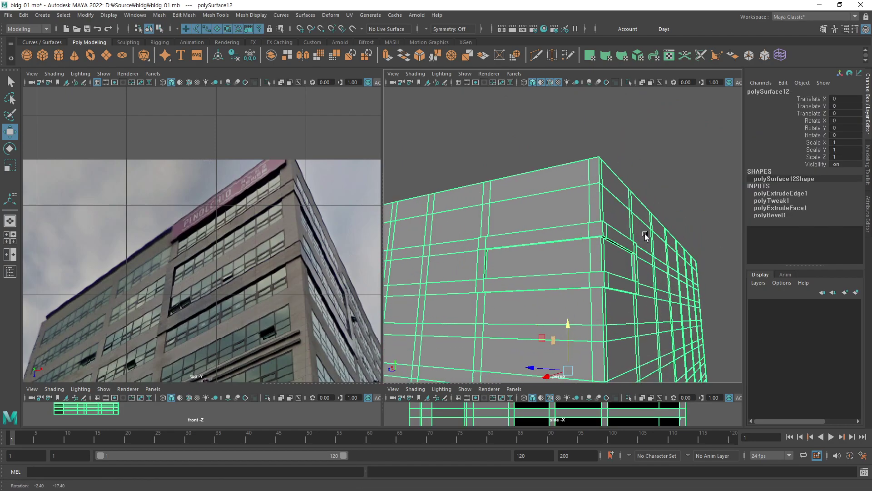
scroll(640, 230, up, 3)
key(ctrl+z)
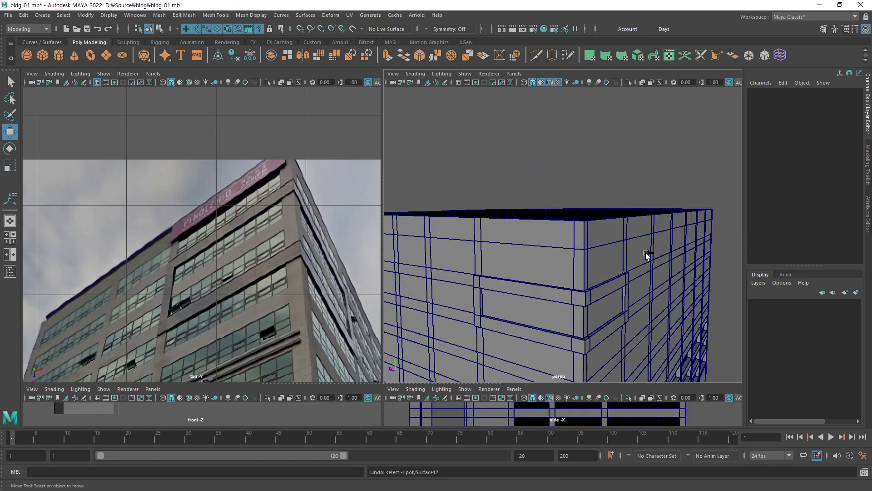
key(ctrl+z)
key(ctrl+z)
key(ctrl+z)
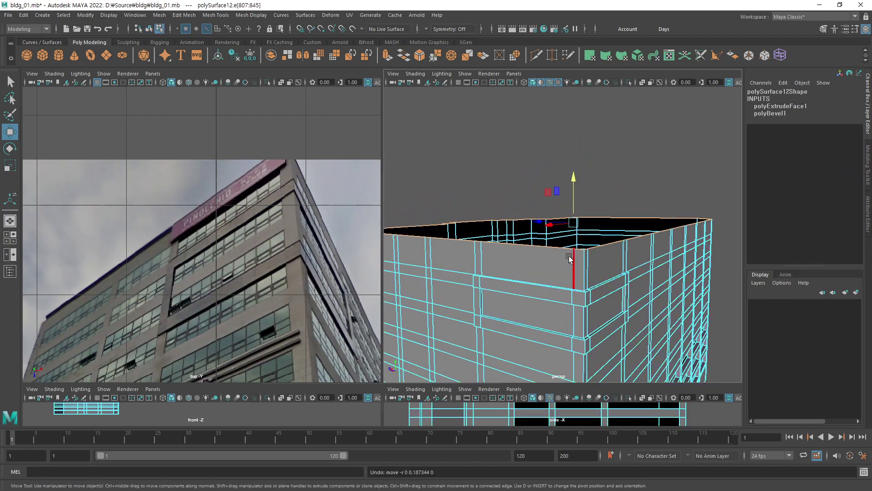
Retry extruding the top edge upward at the building corner, then undo it.
scroll(580, 259, up, 2)
scroll(659, 253, up, 3)
scroll(596, 282, up, 3)
scroll(596, 280, up, 4)
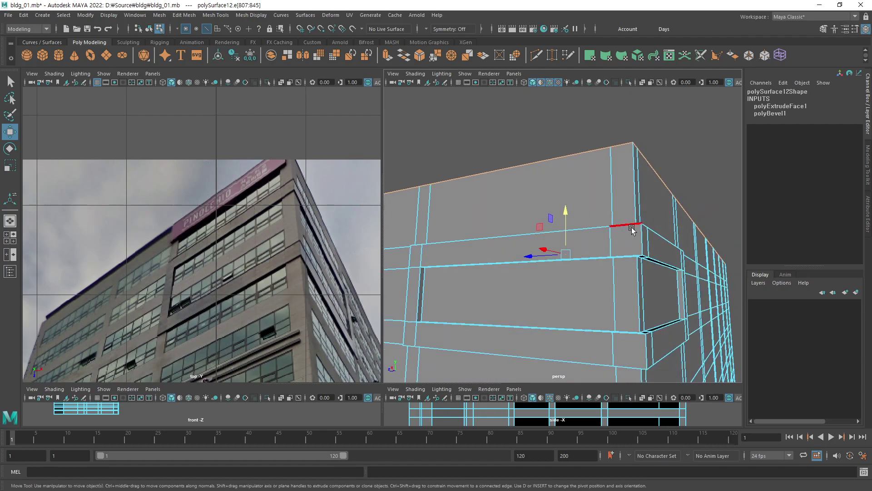
alt+drag(632, 229, 580, 177)
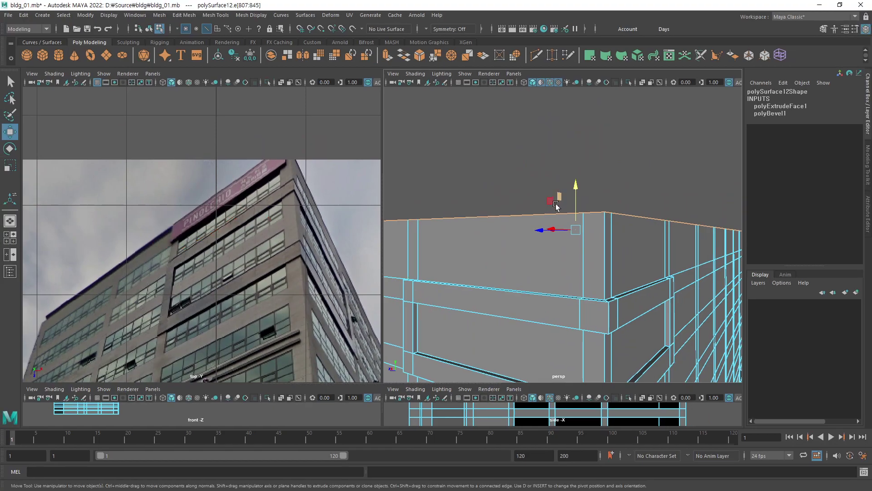
shift+drag(578, 190, 578, 176)
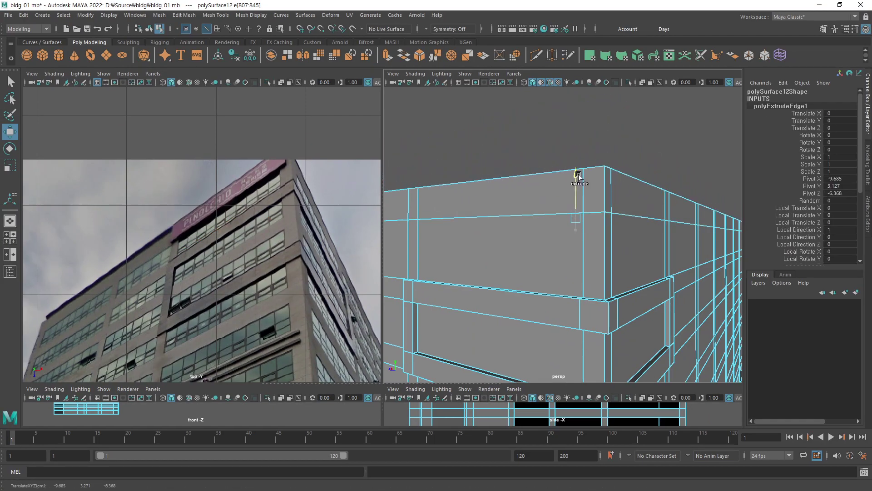
key(ctrl+z)
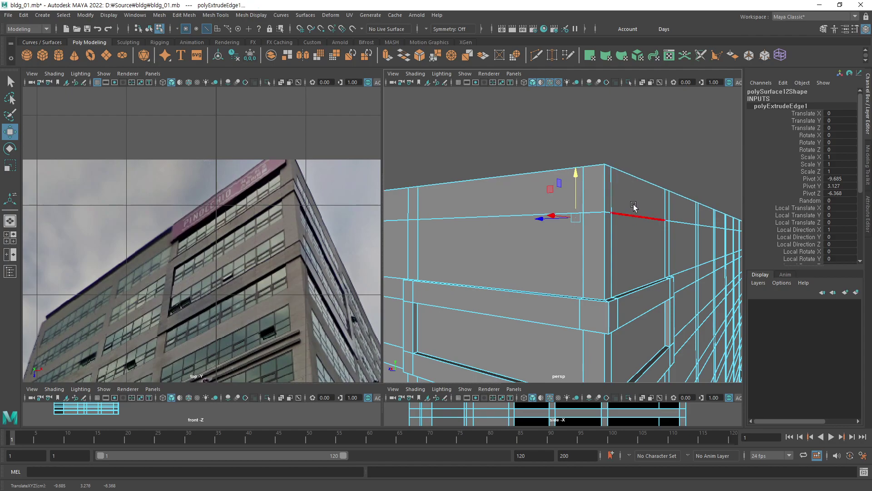
Clear the edge selection, orbit the building, and adjust the reference photo view.
scroll(633, 207, down, 3)
click(648, 181)
scroll(507, 240, down, 3)
scroll(520, 200, down, 3)
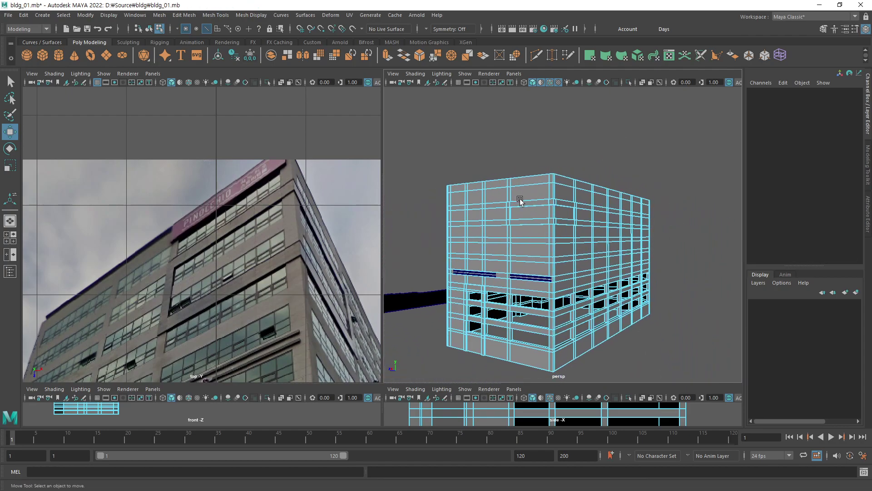
mouse_move(545, 224)
alt+mouse_down()
mouse_move(602, 234)
mouse_move(559, 236)
alt+mouse_up()
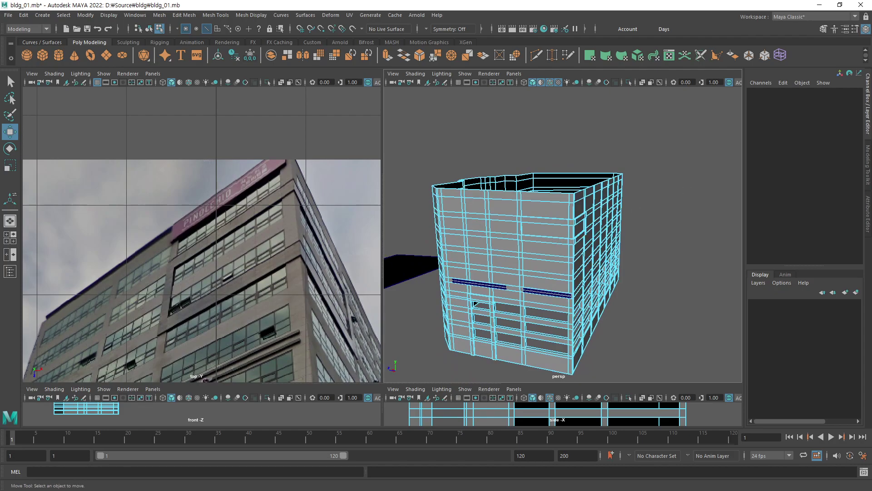
scroll(663, 153, up, 3)
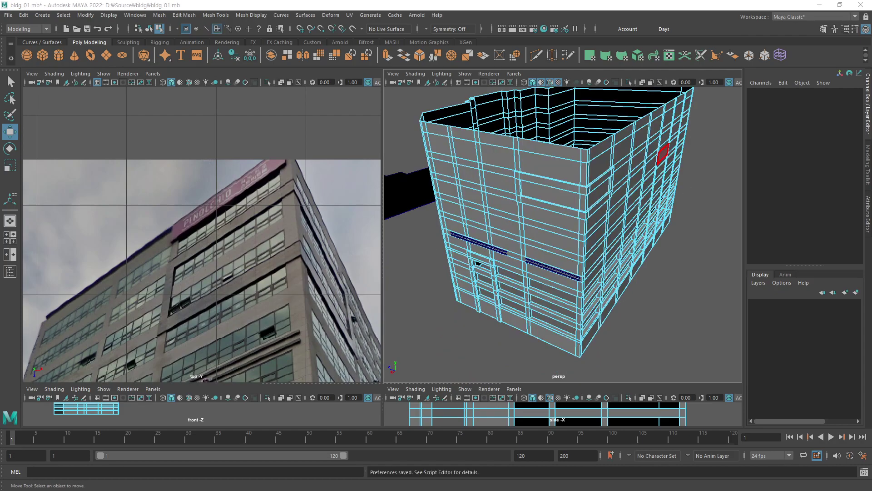
mouse_move(287, 198)
alt+middle_down()
mouse_move(229, 240)
mouse_move(265, 214)
mouse_move(206, 293)
mouse_move(230, 269)
mouse_move(252, 174)
mouse_move(262, 242)
mouse_move(263, 183)
alt+middle_up()
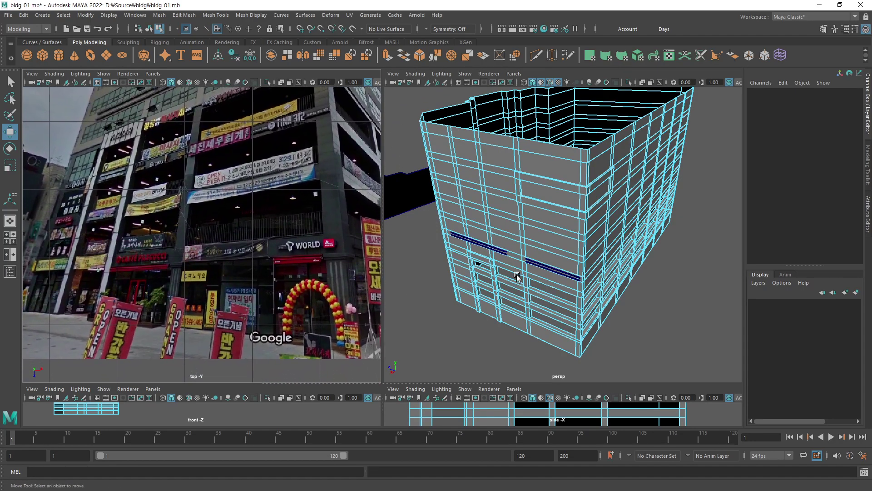
Tumble to a near-front view and dolly in on the building's lower floors.
mouse_move(517, 275)
alt+mouse_down()
mouse_move(578, 248)
mouse_move(286, 292)
alt+mouse_up()
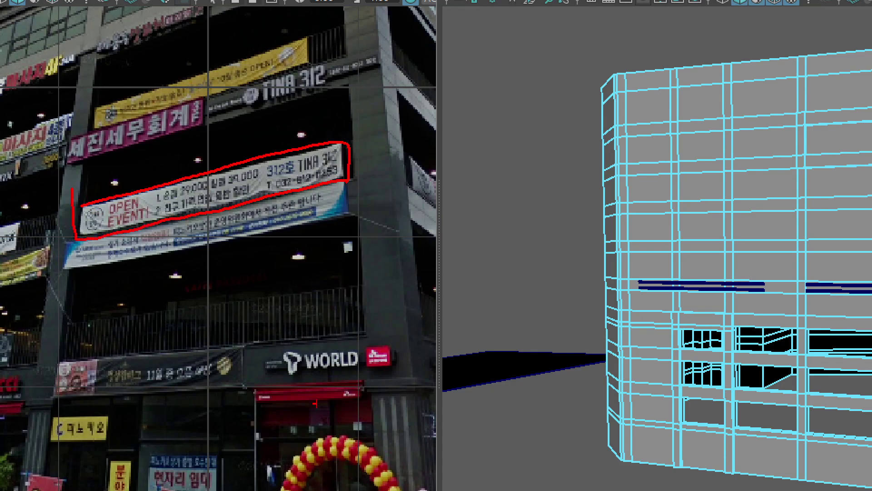
drag(364, 281, 210, 304)
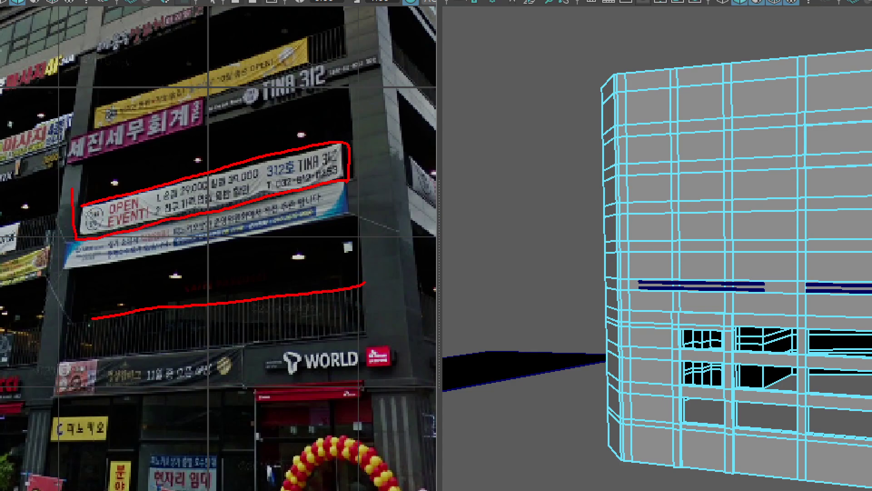
drag(213, 344, 379, 330)
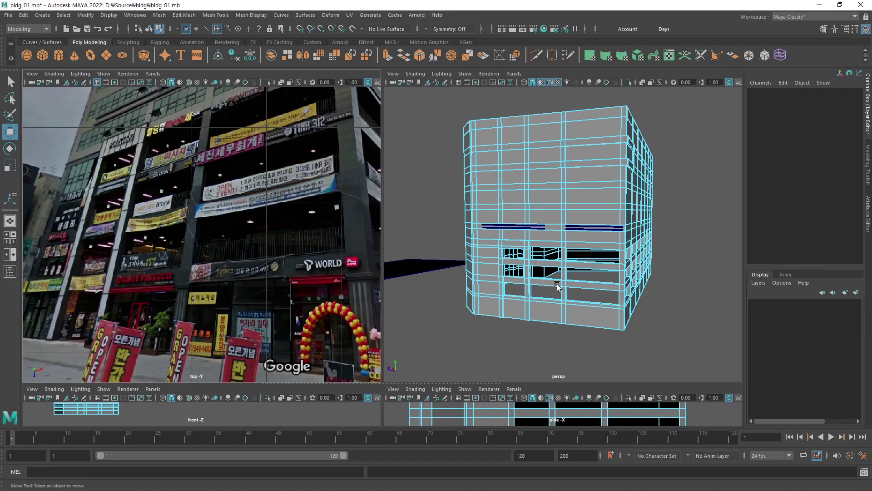
scroll(558, 286, up, 3)
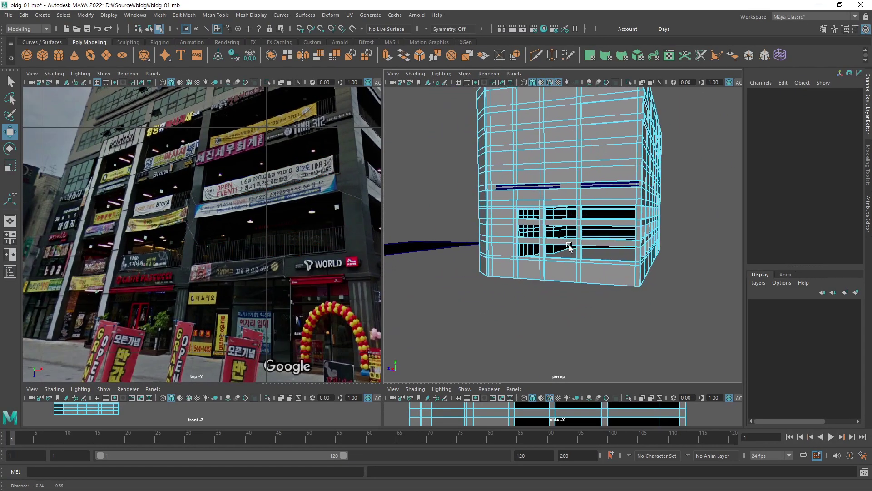
alt+drag(557, 286, 636, 255)
scroll(641, 255, up, 4)
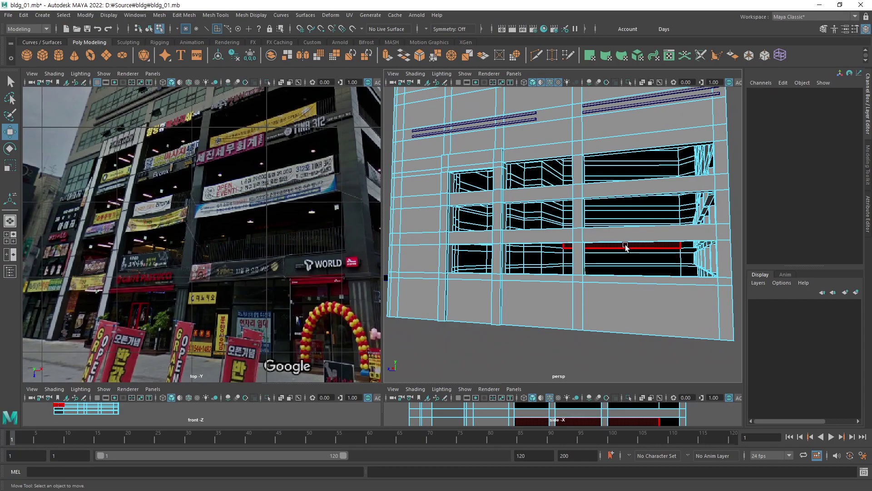
Orbit to the building's lower right corner and widen the perspective panel.
mouse_move(627, 273)
alt+mouse_down()
mouse_move(627, 284)
mouse_move(606, 295)
mouse_move(631, 303)
mouse_move(600, 282)
alt+mouse_up()
mouse_move(600, 282)
alt+right_down()
mouse_move(675, 296)
mouse_move(633, 292)
mouse_move(650, 294)
alt+right_up()
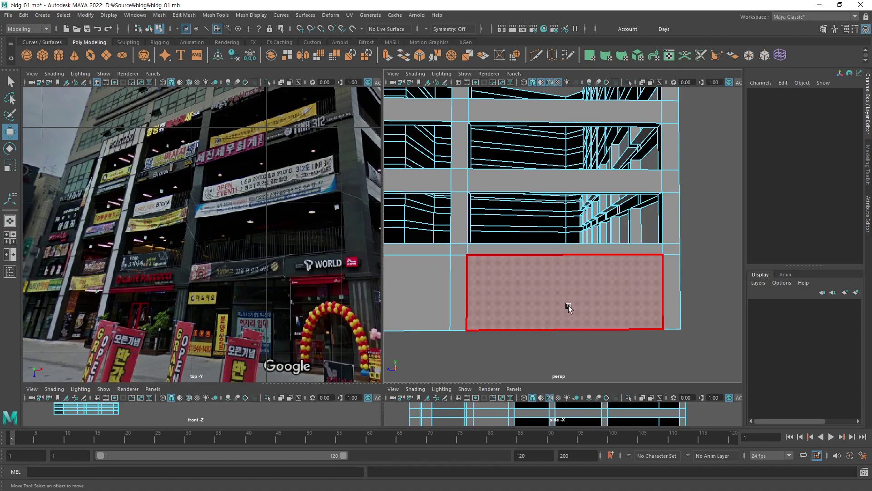
mouse_move(563, 312)
alt+mouse_down()
mouse_move(566, 302)
mouse_move(563, 312)
mouse_move(489, 342)
alt+mouse_up()
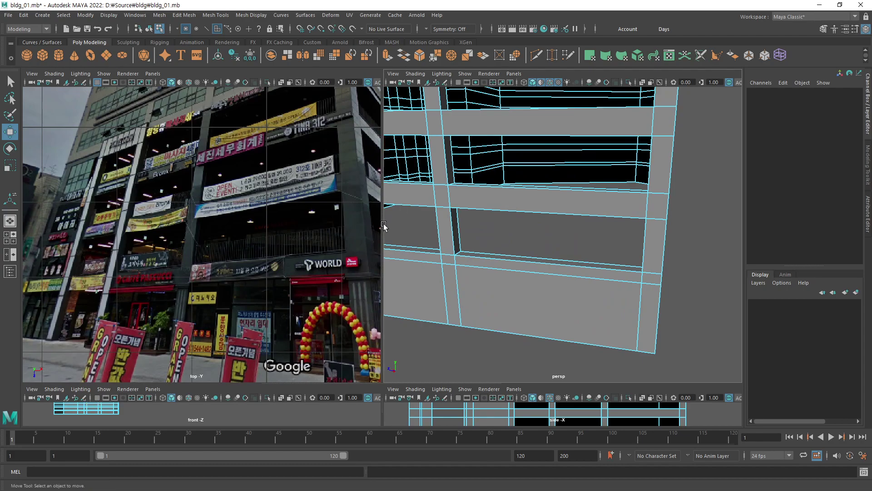
drag(384, 226, 269, 245)
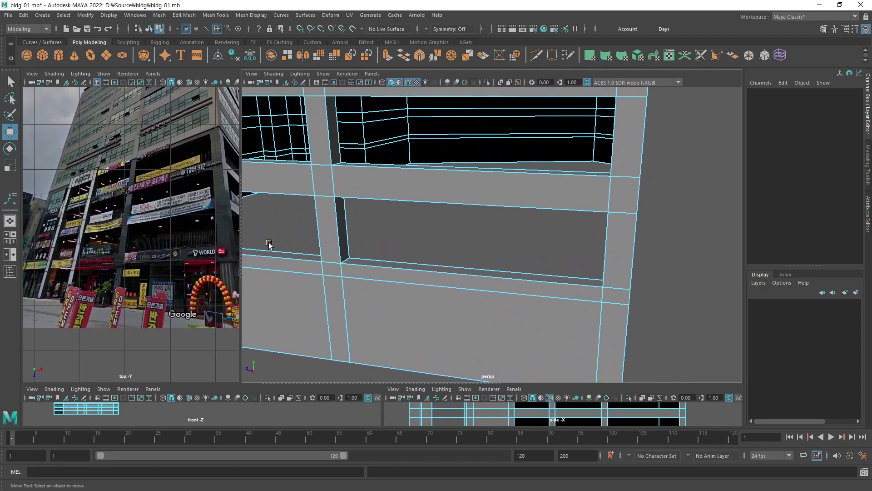
scroll(269, 244, down, 5)
scroll(352, 250, up, 2)
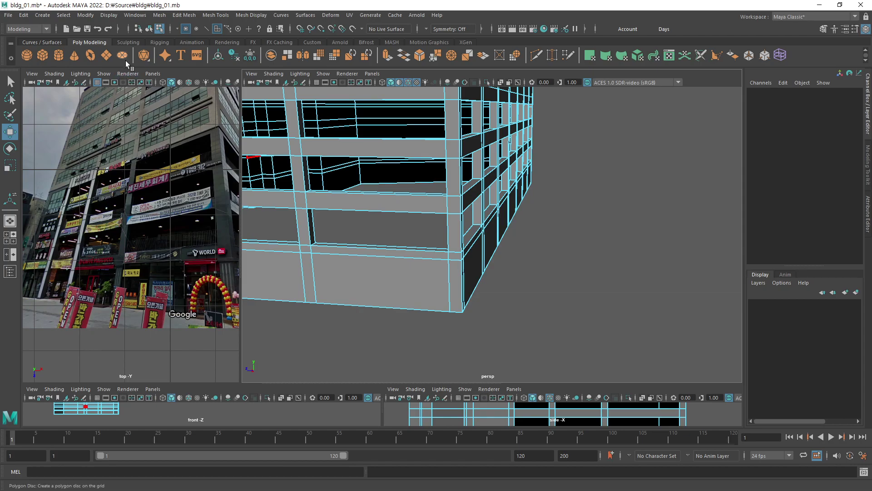
Create a polygon plane and move it beside the building, viewed from above.
click(106, 55)
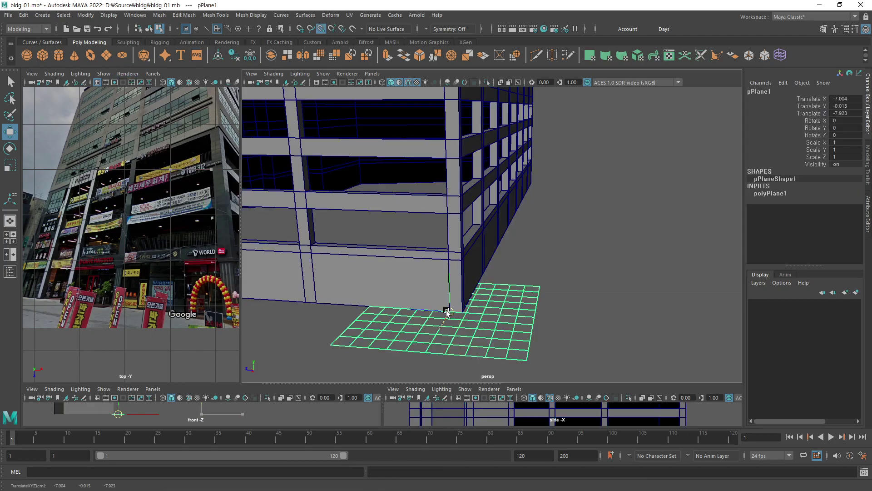
scroll(453, 309, down, 2)
drag(451, 296, 540, 302)
scroll(467, 293, down, 2)
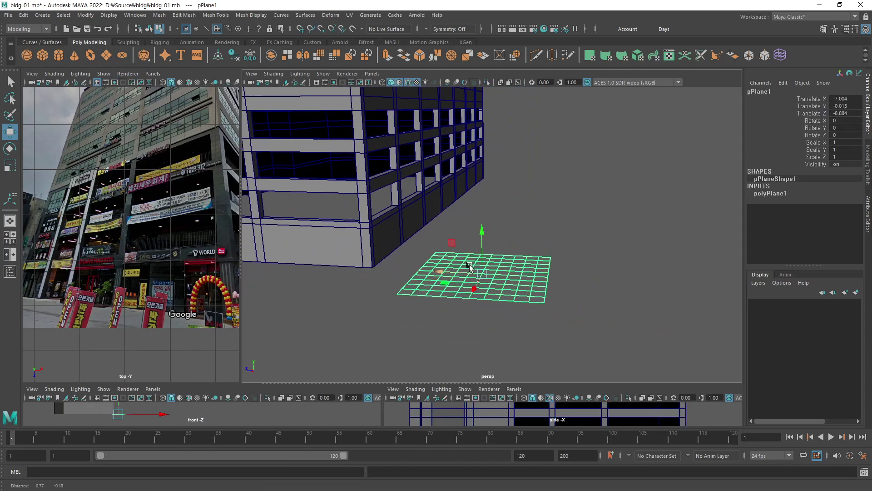
alt+drag(468, 293, 486, 318)
scroll(514, 292, up, 3)
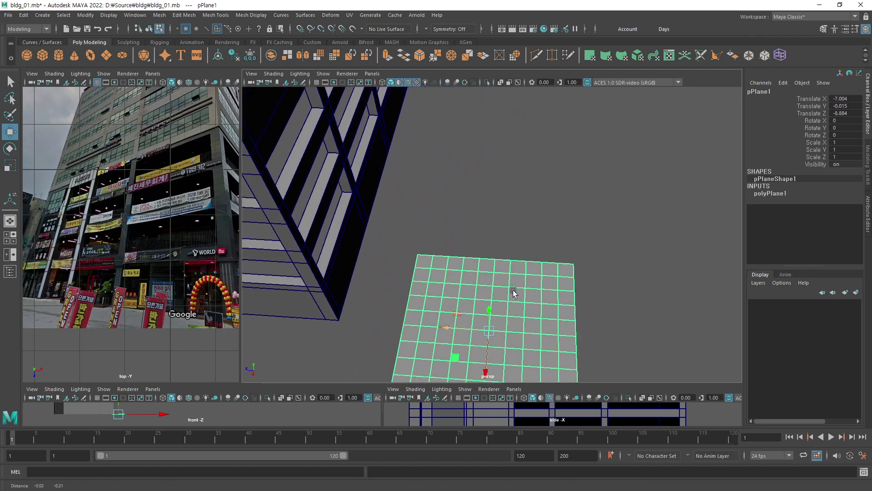
mouse_move(513, 292)
alt+mouse_down()
mouse_move(510, 255)
mouse_move(514, 292)
mouse_move(543, 262)
mouse_move(551, 268)
alt+mouse_up()
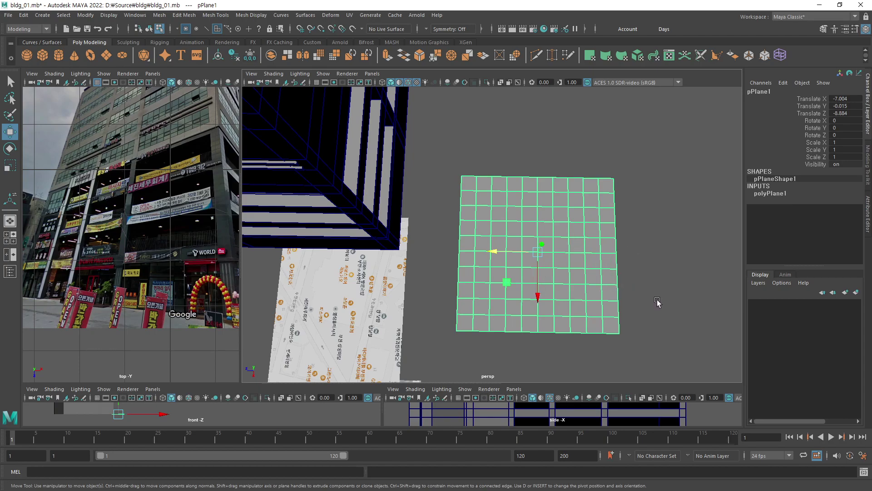
Delete blocks of the plane's faces to leave a narrow T-shaped strip.
key(F11)
alt+drag(559, 278, 574, 303)
alt+drag(601, 253, 609, 273)
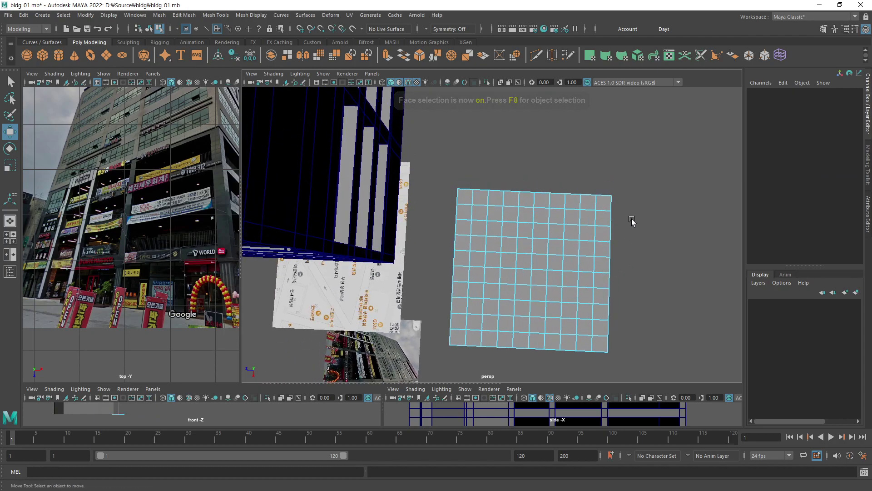
mouse_move(632, 219)
mouse_down()
mouse_move(497, 344)
mouse_move(496, 373)
mouse_up()
key(Delete)
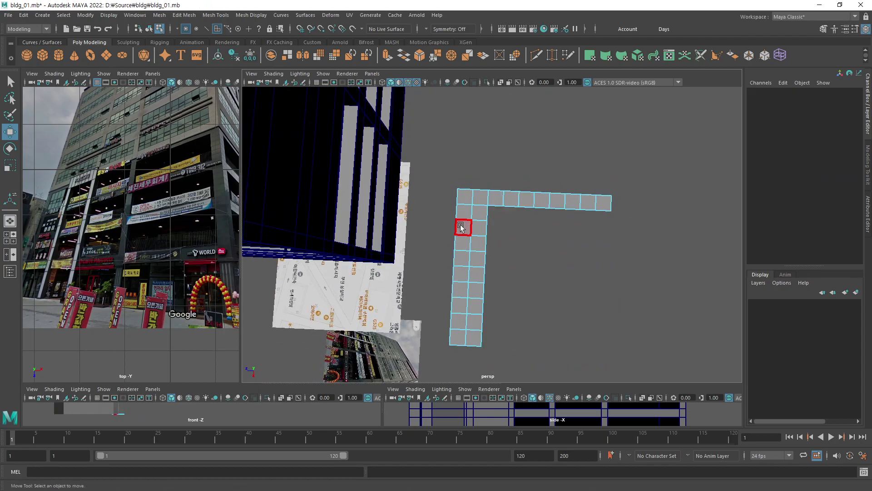
mouse_move(450, 212)
mouse_down()
mouse_move(452, 354)
mouse_move(459, 362)
mouse_up()
key(Delete)
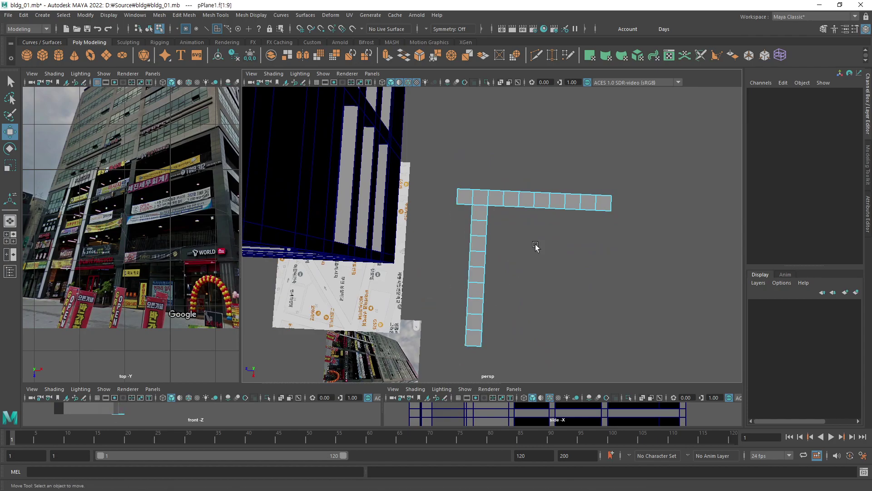
drag(513, 184, 661, 258)
key(Delete)
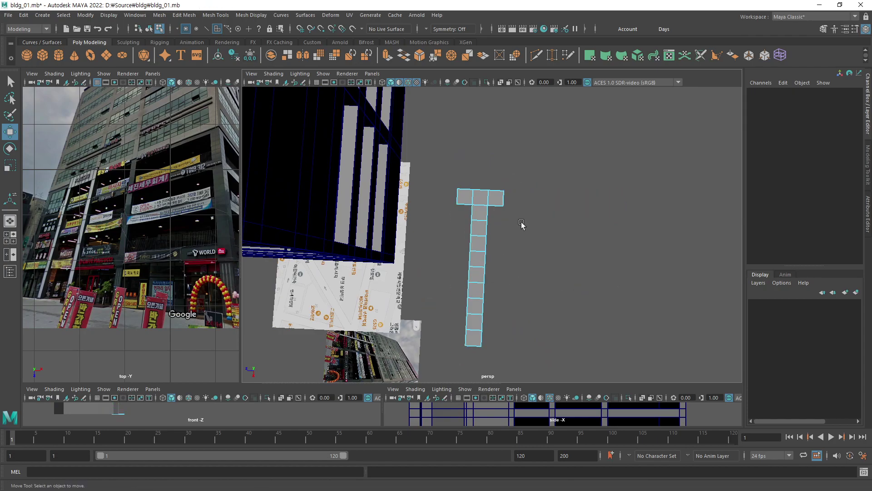
Delete the T strip's inner horizontal edges and return to object mode.
key(F10)
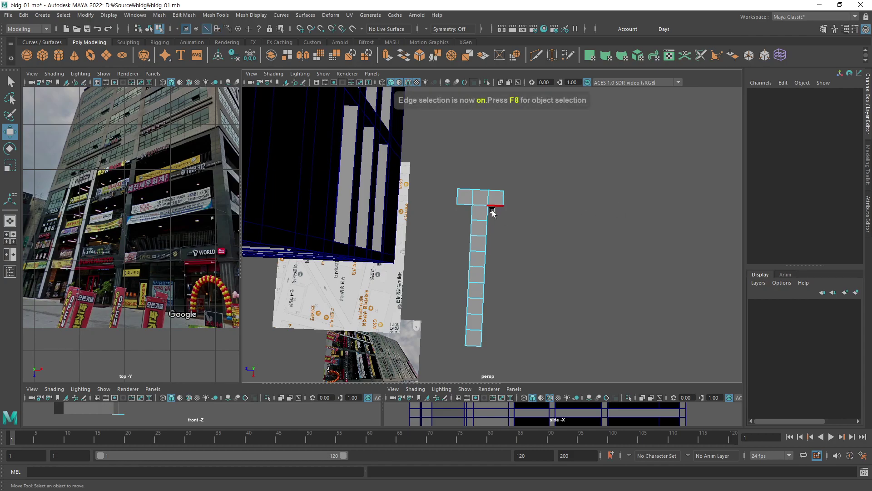
alt+drag(481, 307, 474, 290)
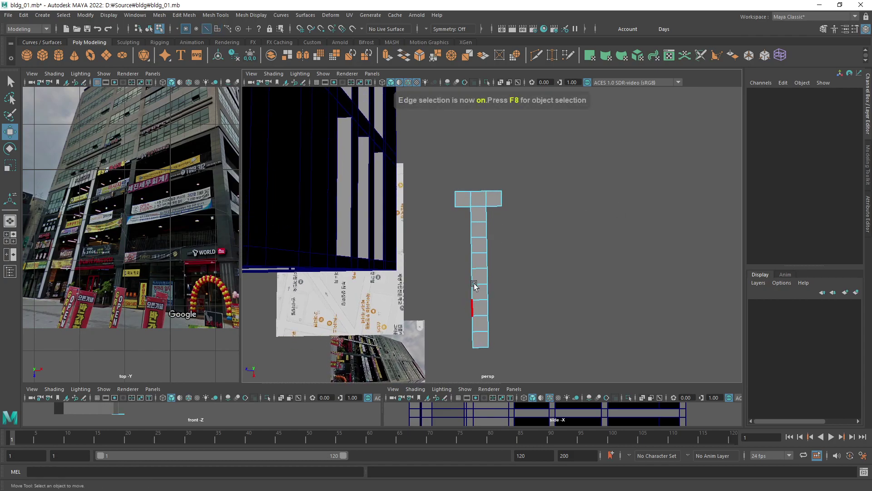
click(478, 222)
key(q)
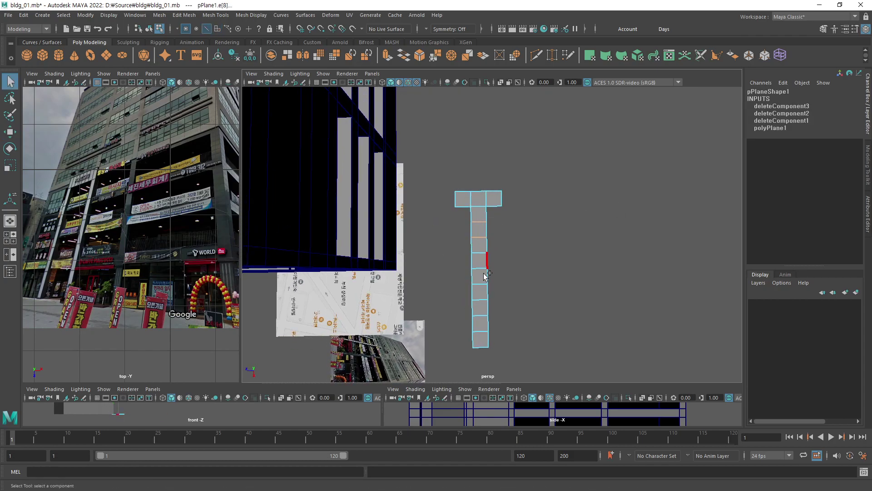
key(Delete)
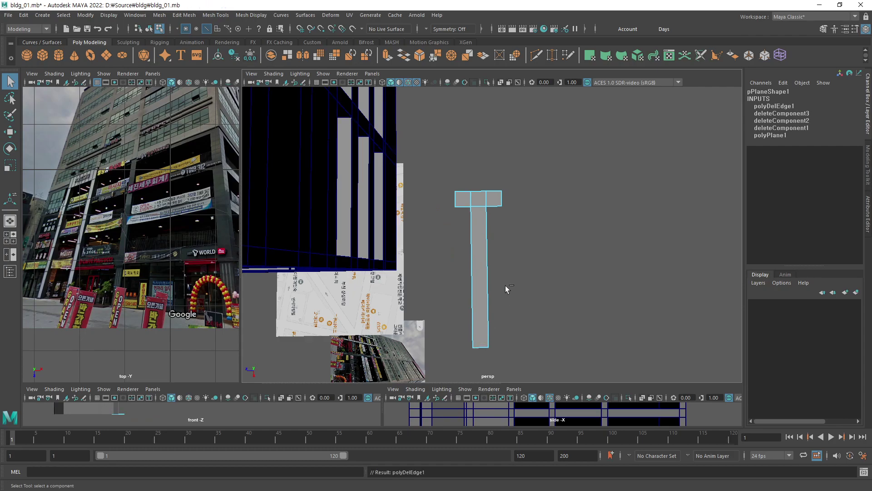
mouse_move(487, 251)
alt+mouse_down()
mouse_move(491, 239)
mouse_move(462, 293)
mouse_move(468, 268)
mouse_move(514, 251)
mouse_move(543, 253)
mouse_move(407, 259)
mouse_move(474, 248)
mouse_move(463, 259)
mouse_move(559, 312)
alt+mouse_up()
key(F8)
alt+drag(490, 292, 503, 333)
alt+middle_drag(503, 333, 516, 274)
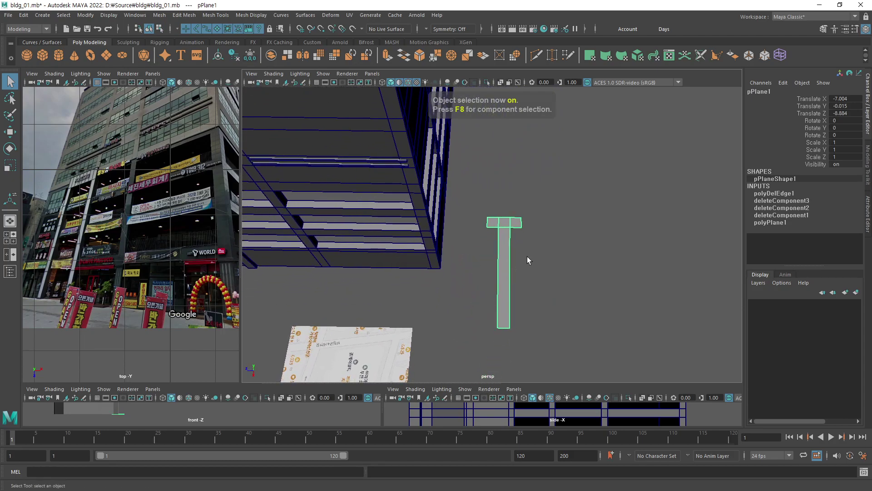
Save the scene and snap the T strip's pivot to its top-left corner.
key(ctrl+s)
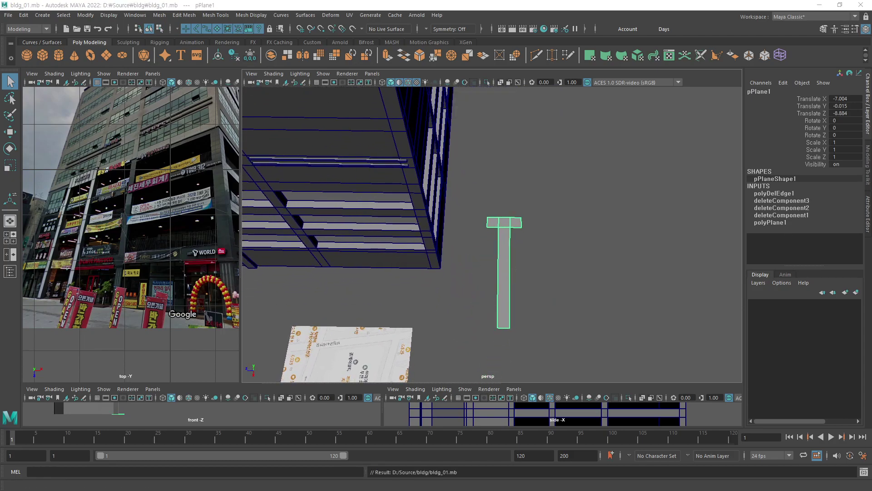
mouse_move(468, 273)
alt+mouse_down()
mouse_move(526, 273)
mouse_move(510, 228)
mouse_move(503, 272)
mouse_move(615, 279)
mouse_move(483, 272)
mouse_move(479, 254)
mouse_move(487, 259)
alt+mouse_up()
key(w)
mouse_move(483, 227)
alt+mouse_down()
mouse_move(492, 245)
mouse_move(510, 229)
alt+mouse_up()
key(d)
drag(523, 271, 464, 203)
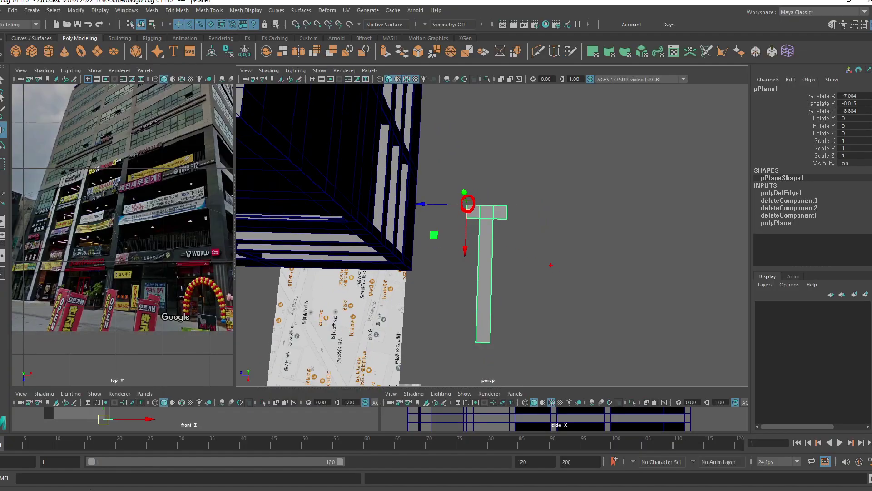
Delete pPlane1's history, freeze its transforms, and show the MASH shelf.
mouse_move(545, 263)
alt+mouse_down()
mouse_move(484, 223)
mouse_move(494, 220)
alt+mouse_up()
mouse_move(495, 219)
alt+right_down()
mouse_move(469, 268)
mouse_move(516, 266)
alt+right_up()
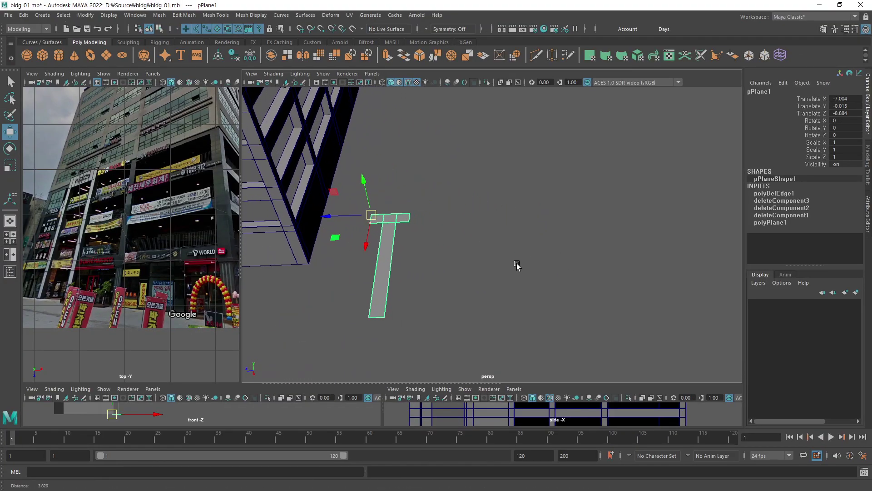
click(235, 58)
click(250, 55)
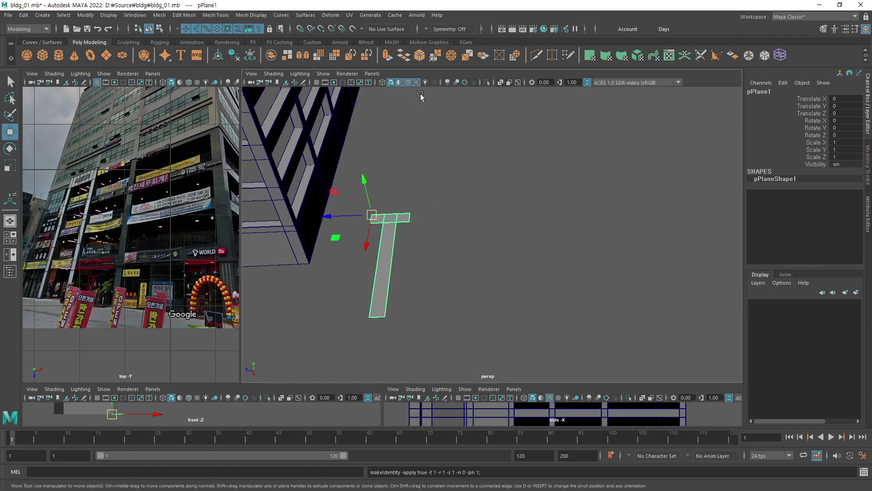
click(392, 42)
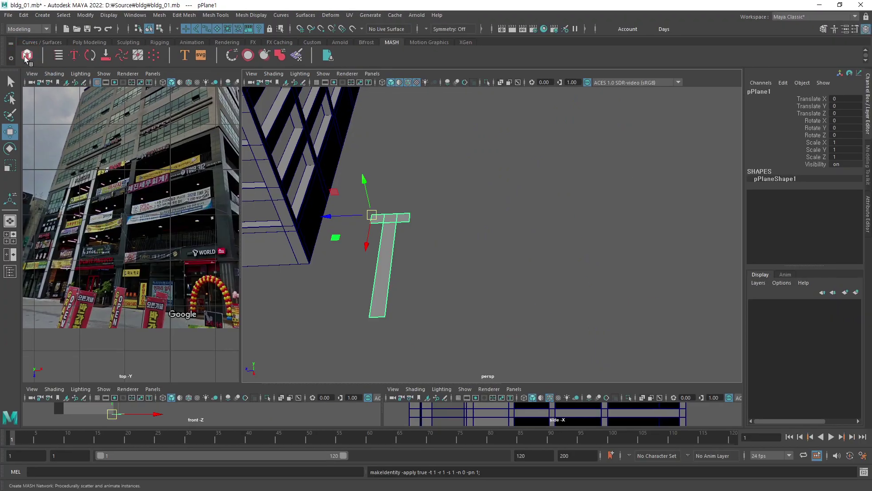
Create a MASH network from pPlane1 and select the copied strips.
click(27, 55)
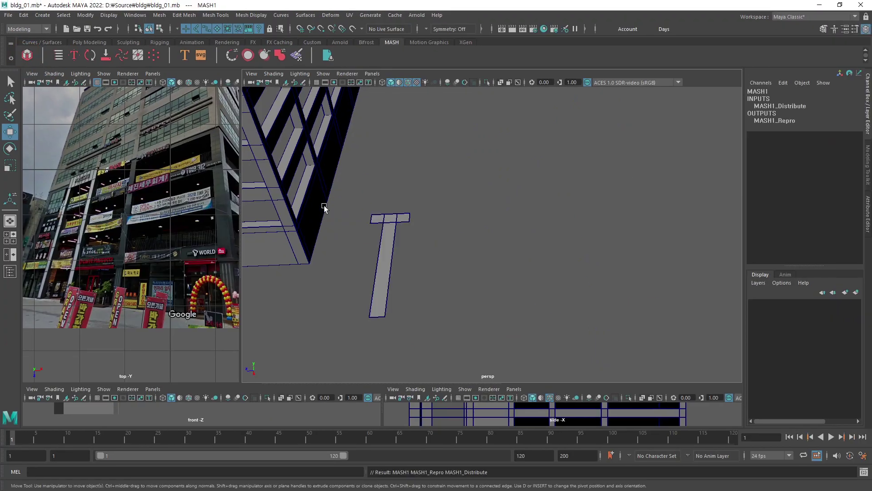
mouse_move(321, 204)
alt+mouse_down()
mouse_move(427, 282)
mouse_move(436, 181)
mouse_move(359, 255)
mouse_move(380, 322)
mouse_move(524, 288)
mouse_move(533, 249)
mouse_move(464, 222)
mouse_move(432, 224)
mouse_move(459, 241)
mouse_move(443, 249)
mouse_move(467, 107)
mouse_move(461, 175)
alt+mouse_up()
click(467, 108)
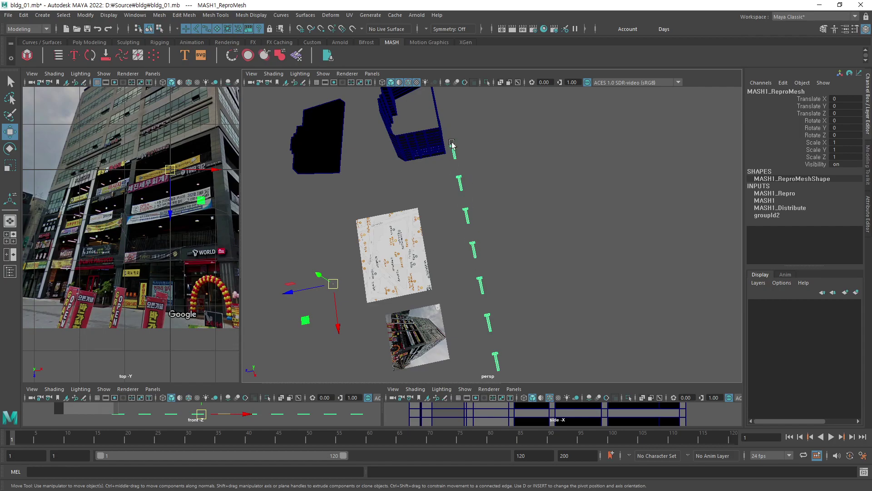
alt+drag(459, 140, 457, 222)
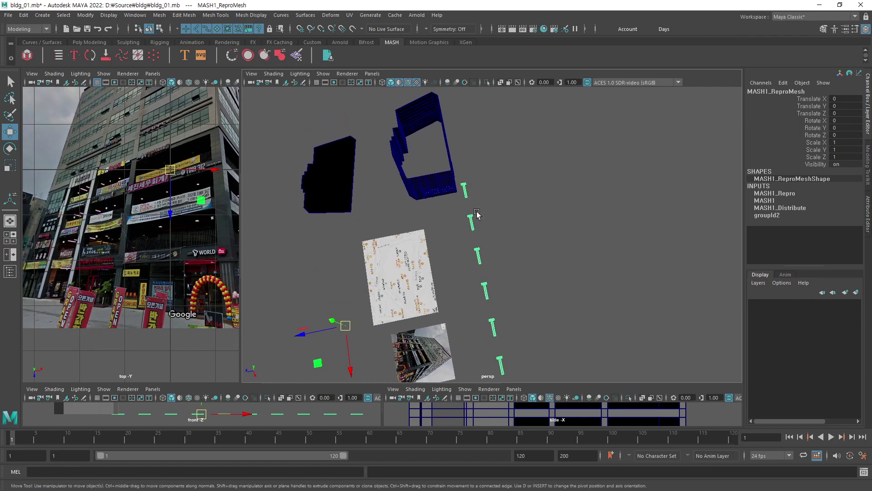
Open the Attribute Editor and switch to the MASH1_Distribute tab.
click(868, 207)
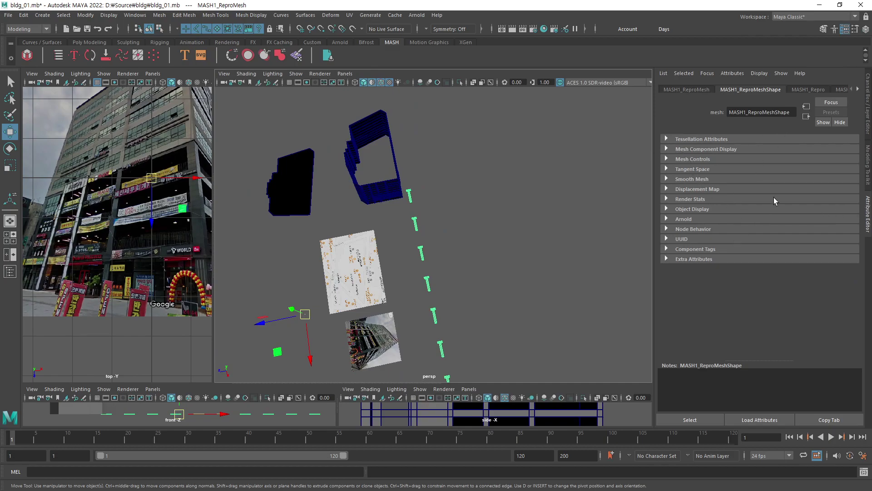
click(808, 90)
click(747, 90)
click(699, 89)
click(752, 90)
click(810, 90)
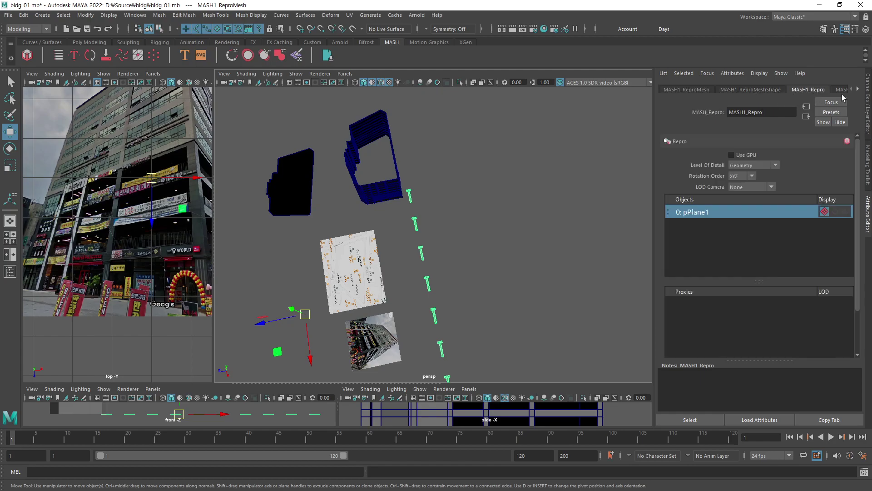
click(858, 89)
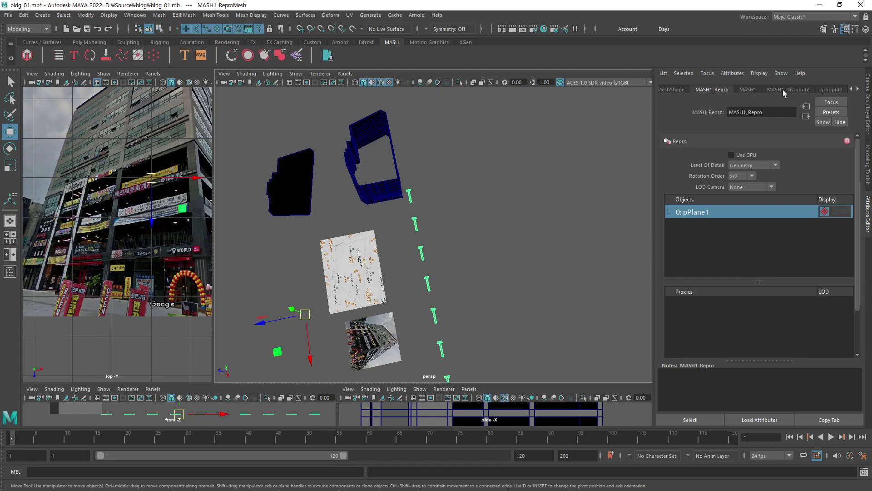
click(783, 90)
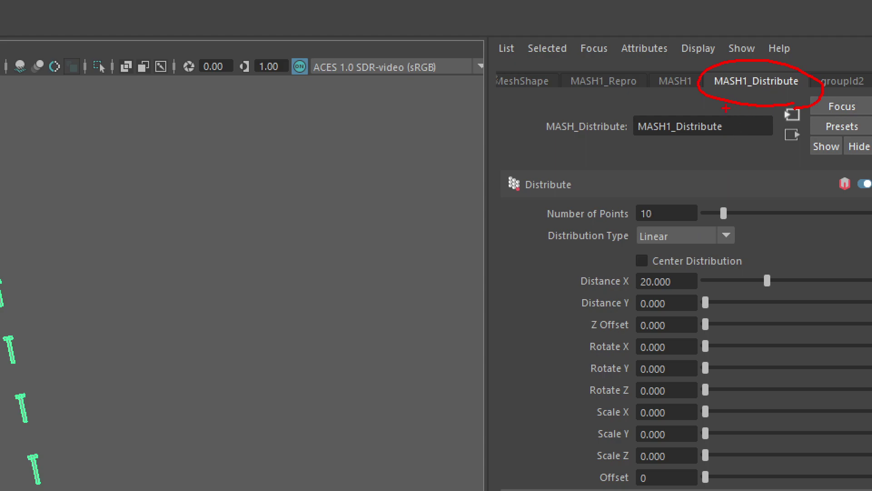
Adjust the viewport and panels to view the ten instances from another angle.
drag(728, 112, 690, 180)
drag(534, 193, 634, 228)
drag(544, 247, 763, 249)
drag(575, 270, 636, 293)
drag(1, 285, 1, 298)
mouse_move(14, 333)
mouse_down()
mouse_move(36, 425)
mouse_move(26, 455)
mouse_up()
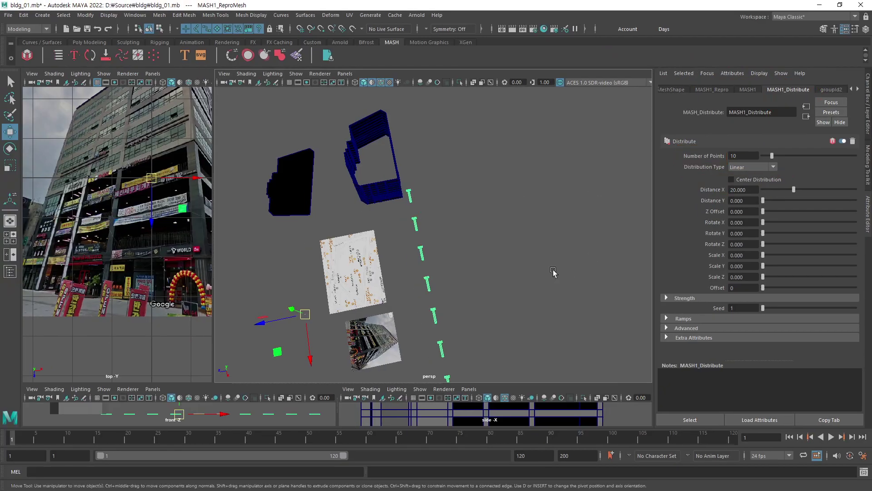
alt+drag(536, 220, 490, 216)
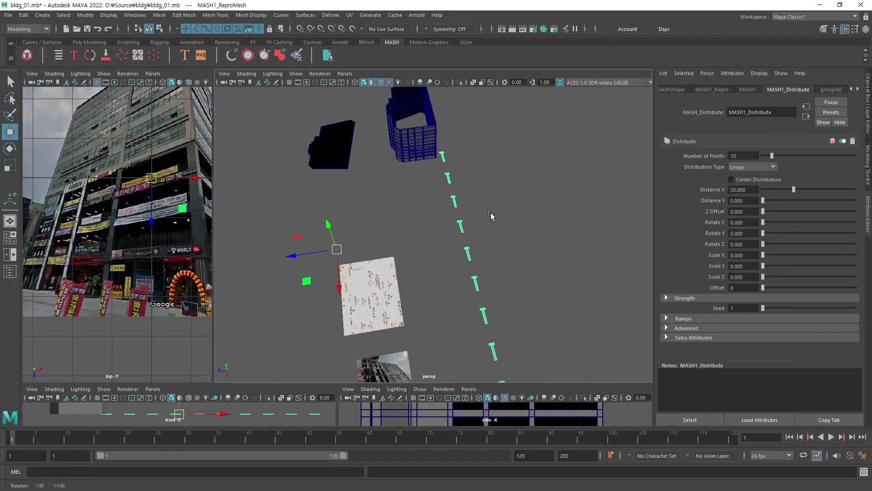
Set Distance X to 0, trying and undoing a Z Offset tweak.
click(736, 190)
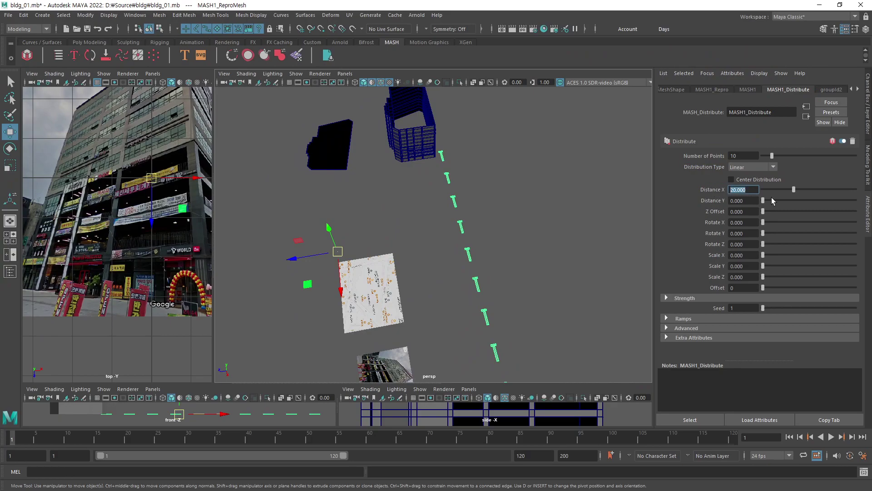
text(0)
key(Return)
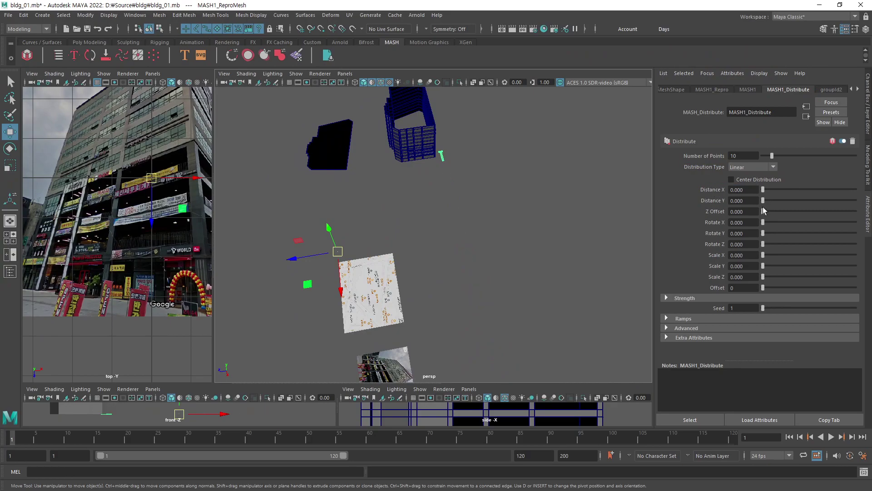
drag(764, 203, 768, 212)
key(ctrl+z)
alt+drag(482, 187, 411, 249)
Set the Z Offset to 2.6 to tighten the strip spacing.
scroll(589, 228, up, 5)
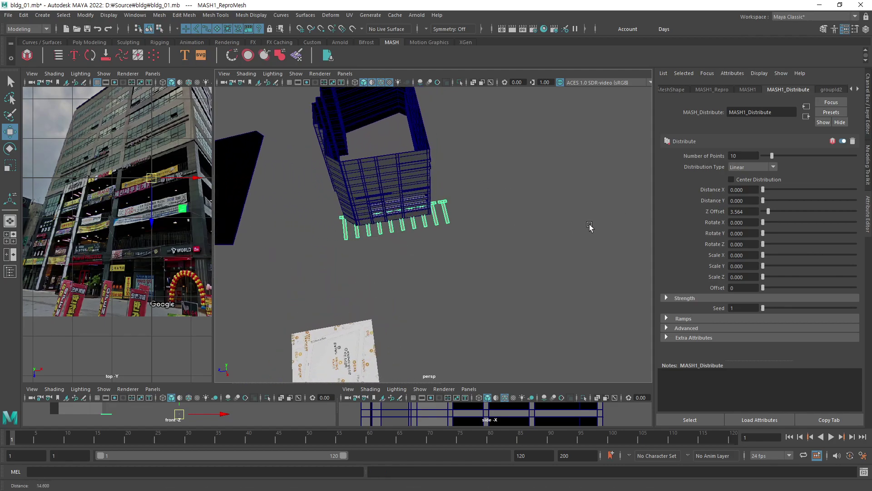
scroll(553, 232, up, 3)
scroll(553, 232, up, 3)
scroll(502, 176, up, 2)
scroll(503, 176, up, 3)
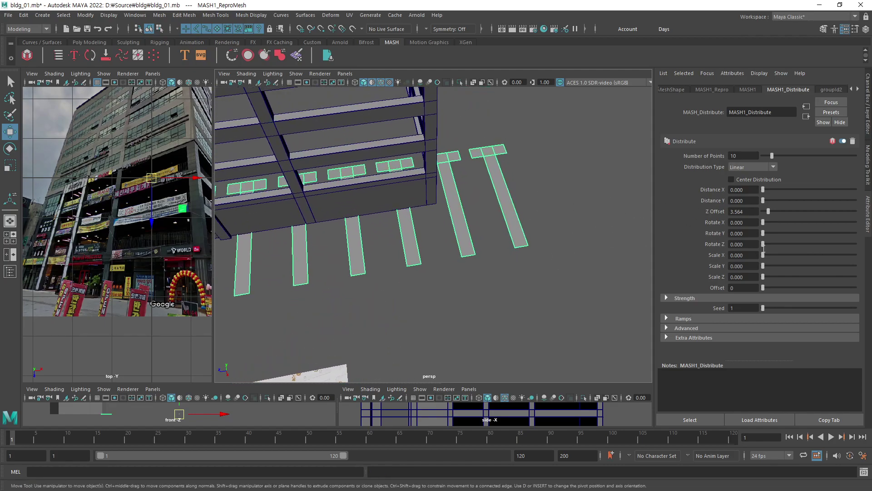
drag(768, 215, 767, 213)
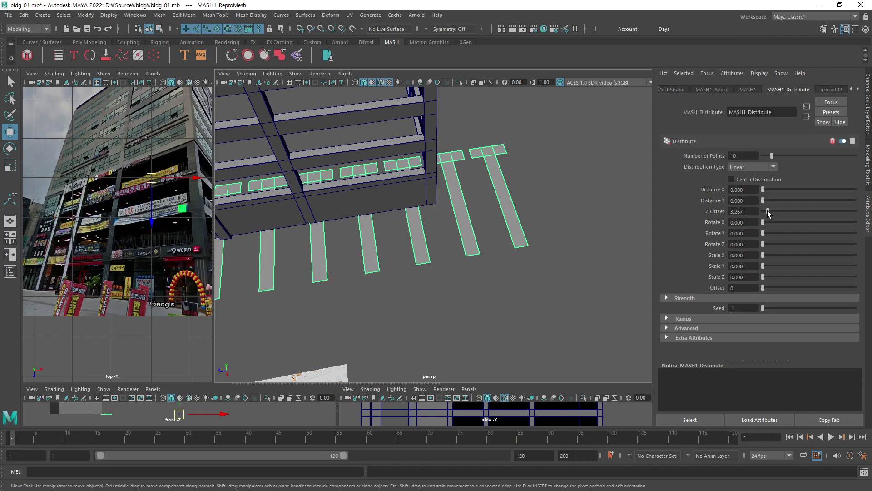
drag(767, 213, 767, 214)
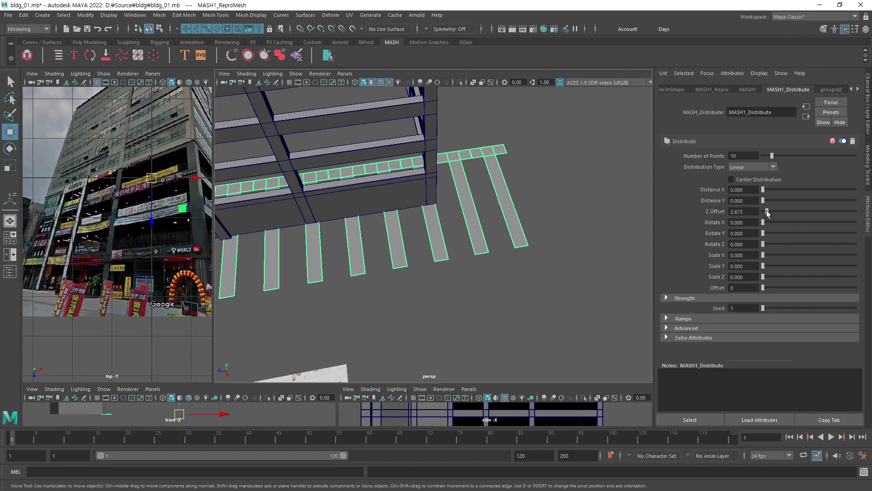
mouse_move(490, 234)
alt+mouse_down()
mouse_move(479, 230)
mouse_move(483, 218)
mouse_move(530, 178)
mouse_move(498, 224)
mouse_move(493, 179)
mouse_move(471, 204)
mouse_move(550, 148)
mouse_move(498, 165)
mouse_move(611, 203)
alt+mouse_up()
click(750, 212)
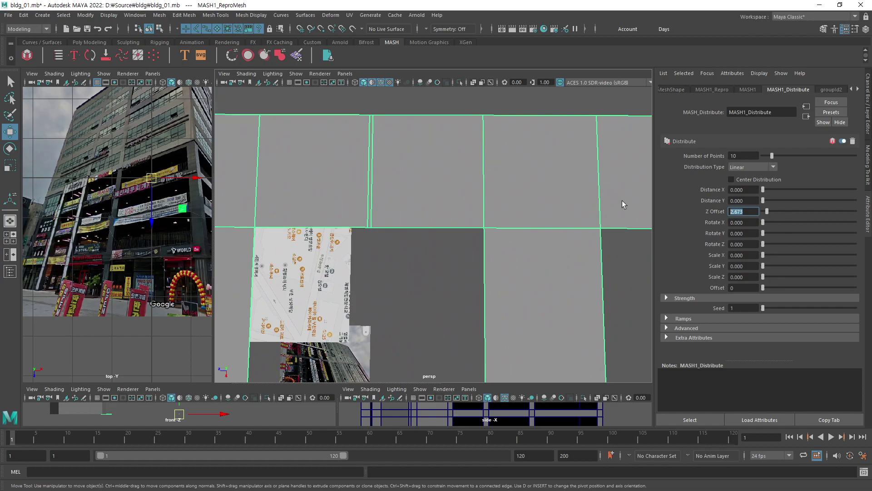
text(2.)
text(6)
key(Return)
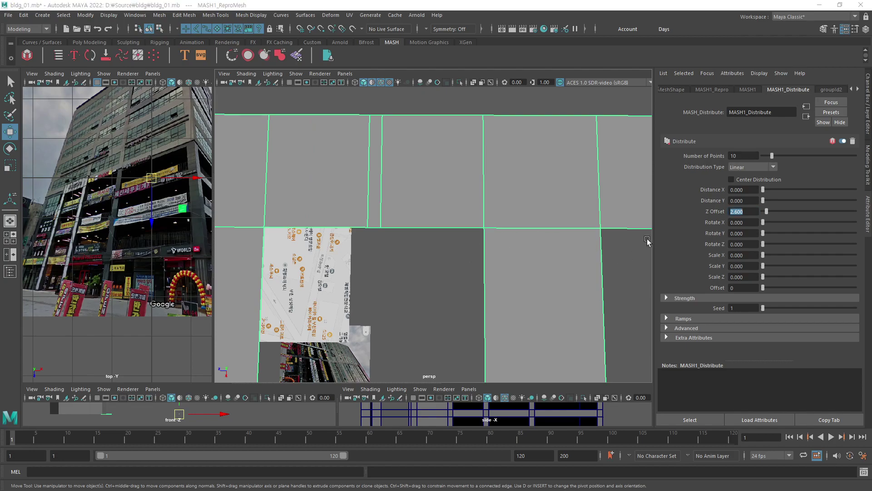
Raise Number of Points to 30 and widen the Z Offset to about 8.911.
scroll(554, 220, down, 3)
scroll(550, 220, down, 2)
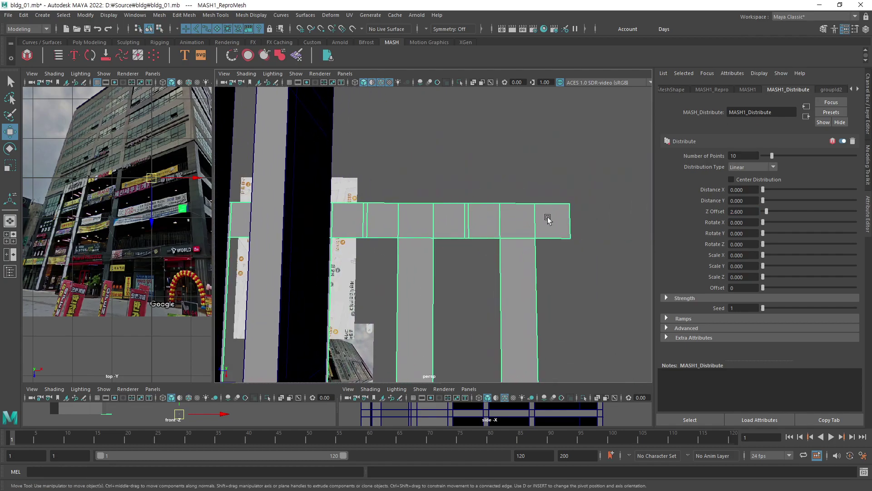
mouse_move(518, 277)
alt+mouse_down()
mouse_move(533, 257)
mouse_move(487, 286)
mouse_move(506, 247)
mouse_move(394, 259)
mouse_move(536, 236)
mouse_move(586, 213)
mouse_move(519, 252)
alt+mouse_up()
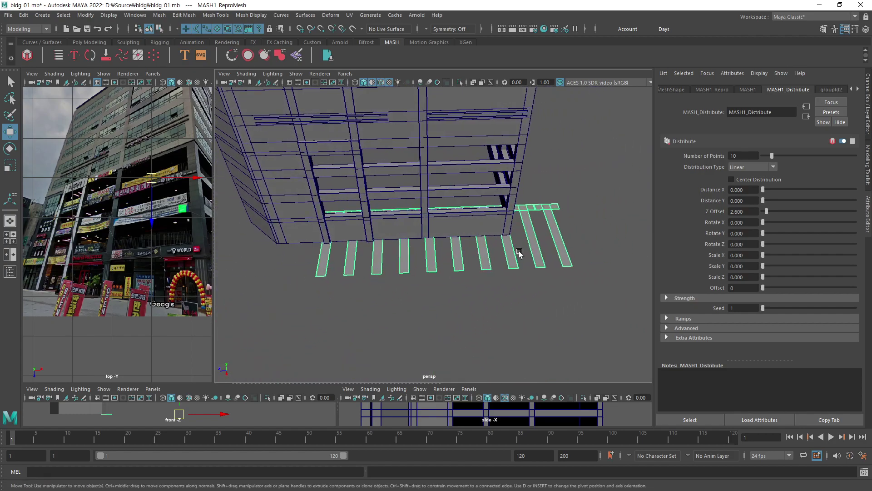
drag(772, 155, 781, 155)
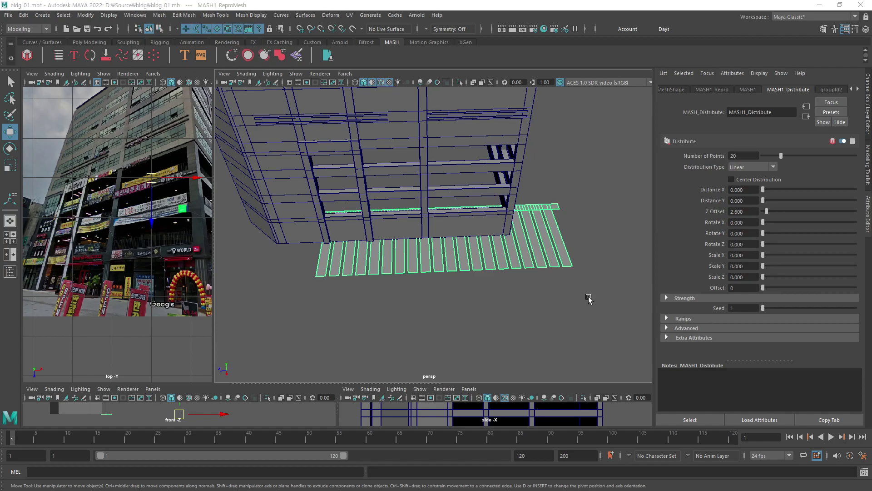
drag(779, 156, 782, 156)
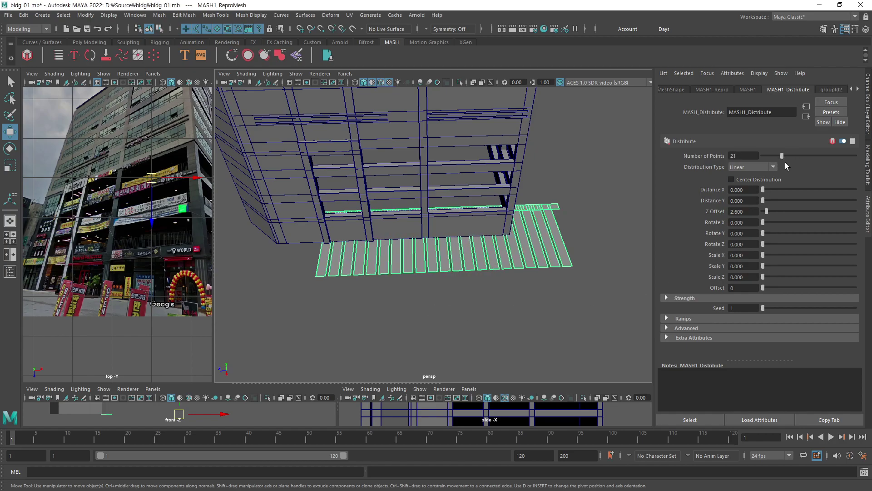
drag(767, 212, 769, 212)
click(746, 156)
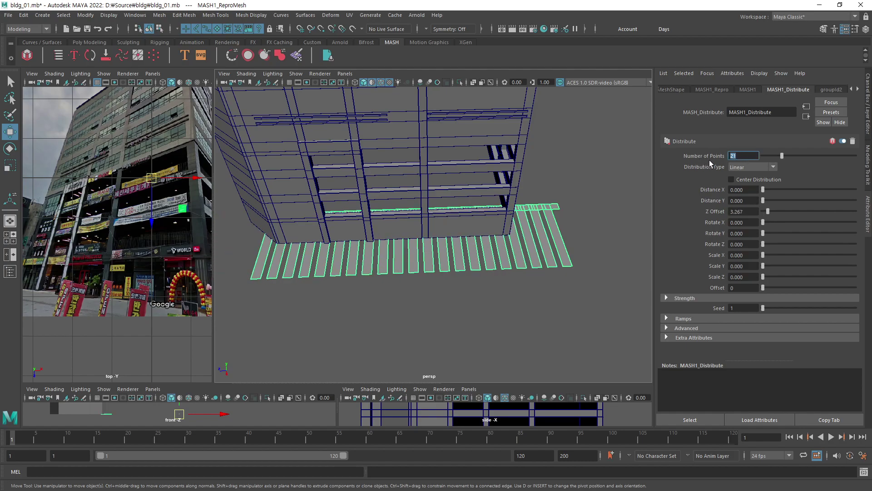
text(30)
key(Return)
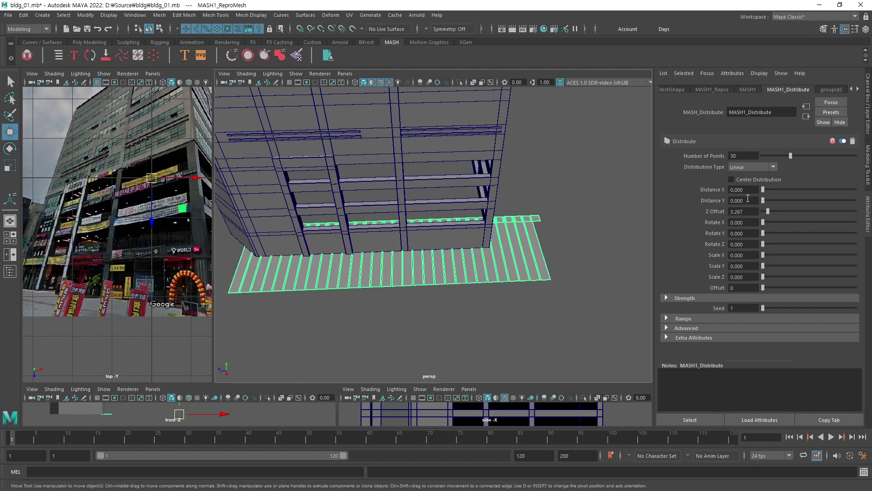
alt+drag(498, 257, 565, 255)
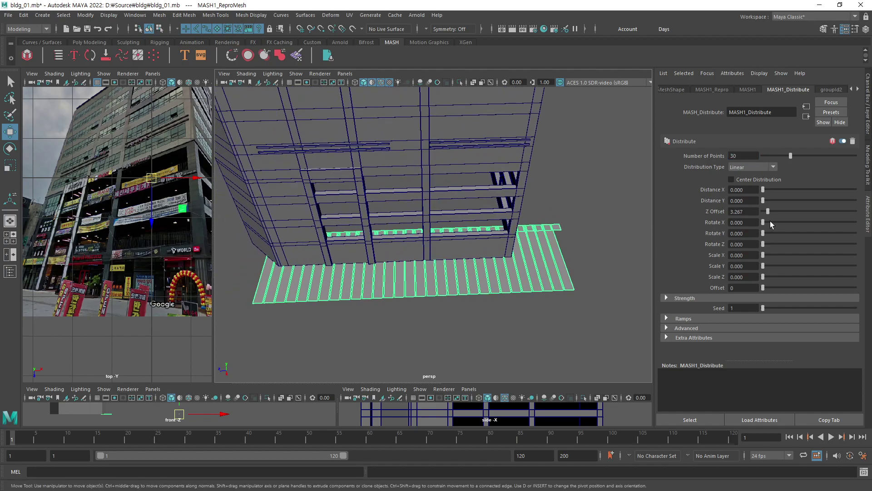
drag(770, 213, 777, 214)
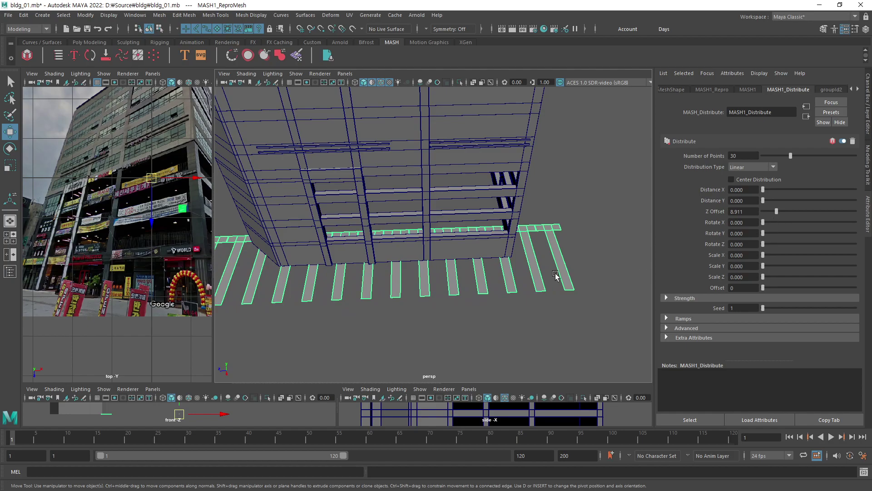
Zoom in on the floor slats and set the MASH Z Offset to 8.614.
scroll(370, 253, up, 3)
scroll(564, 220, up, 3)
scroll(591, 209, up, 2)
scroll(365, 218, up, 3)
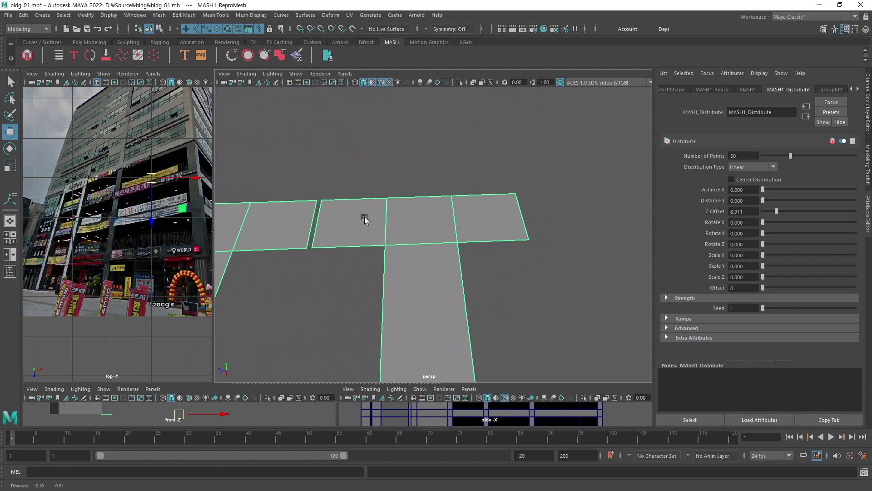
scroll(467, 209, up, 1)
scroll(605, 220, up, 3)
scroll(522, 218, down, 3)
scroll(545, 218, up, 2)
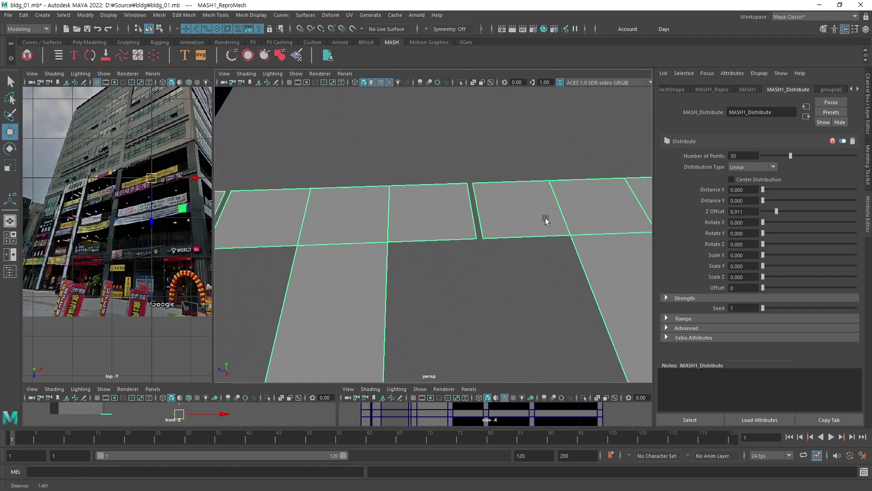
scroll(547, 219, up, 2)
alt+middle_drag(555, 218, 531, 208)
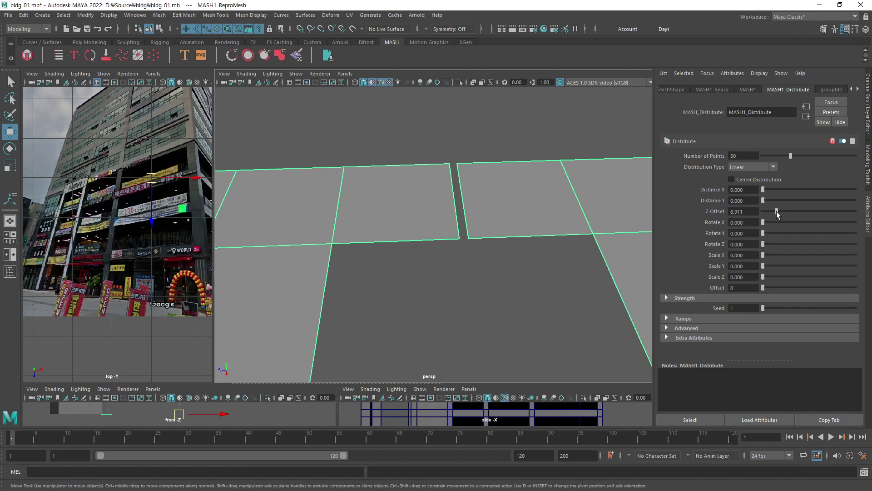
drag(777, 211, 776, 211)
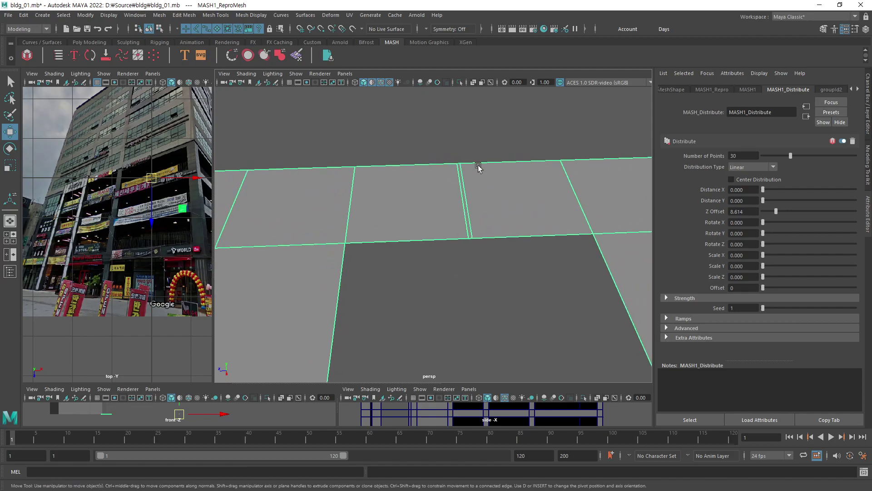
Orbit out to inspect the evenly spaced crosswalk strips along the building base.
mouse_move(507, 197)
alt+middle_down()
mouse_move(490, 218)
mouse_move(417, 195)
alt+middle_up()
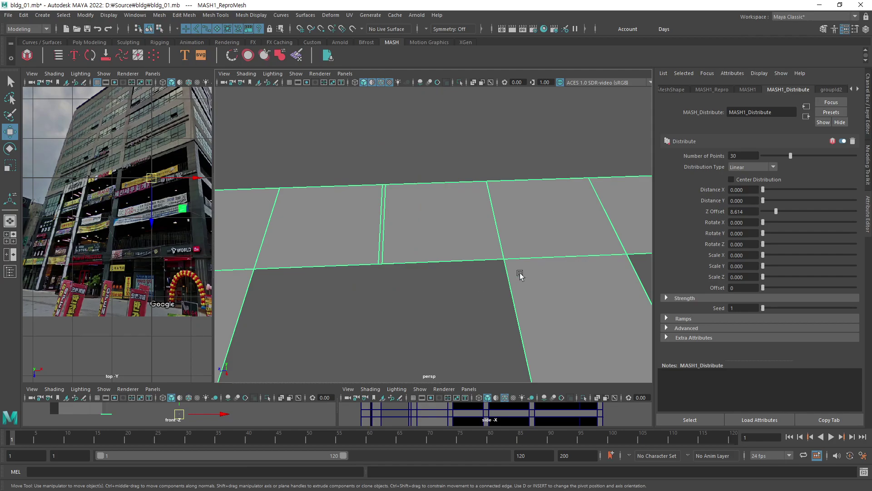
alt+drag(520, 273, 253, 296)
alt+right_drag(253, 296, 476, 247)
alt+drag(476, 247, 469, 255)
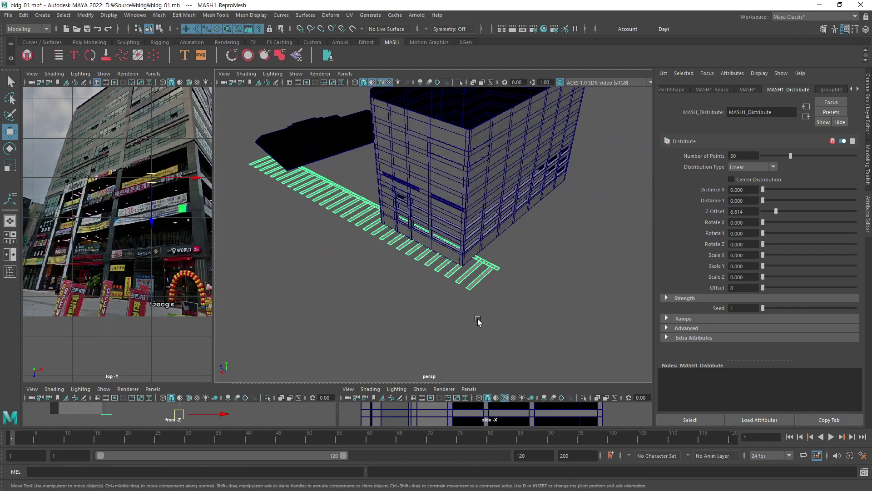
Reselect MASH1_ReproMesh beside the building and show its zeroed transform attributes.
alt+right_drag(477, 321, 582, 312)
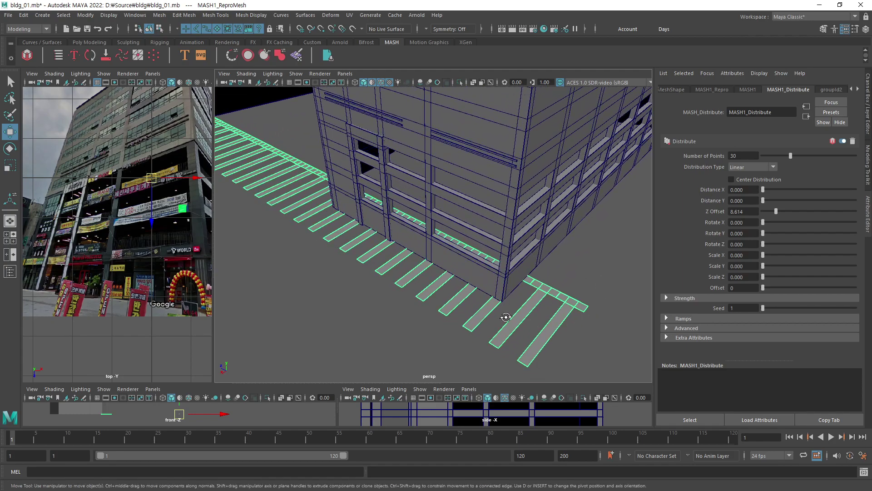
alt+drag(506, 317, 553, 284)
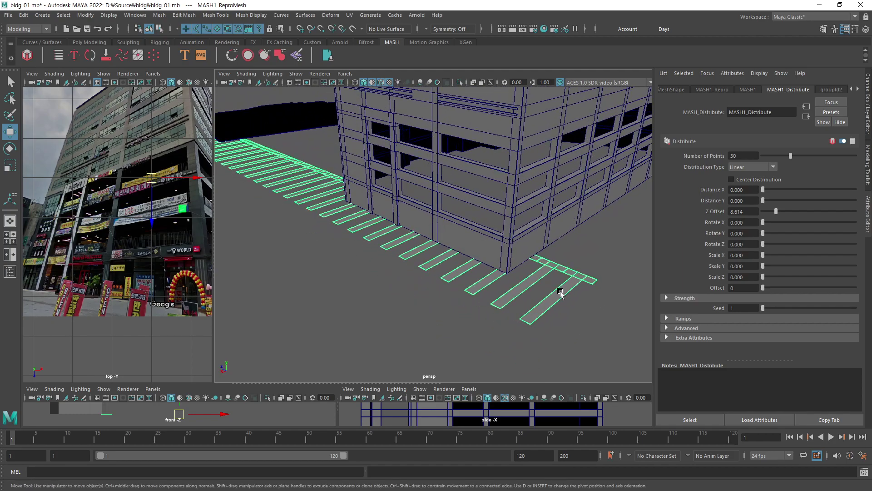
click(561, 293)
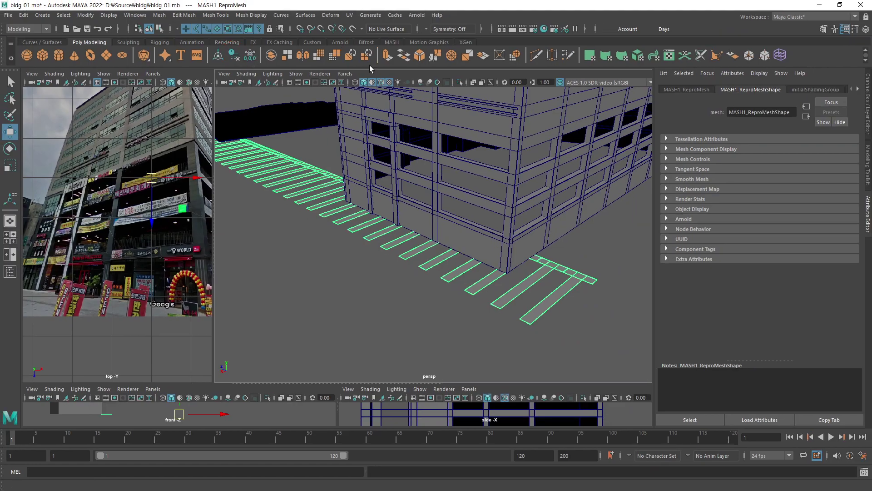
click(580, 340)
click(577, 271)
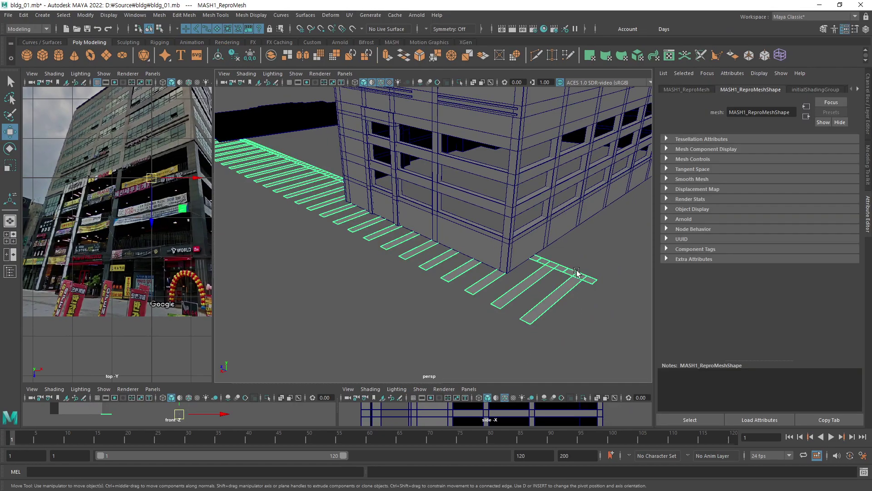
click(792, 90)
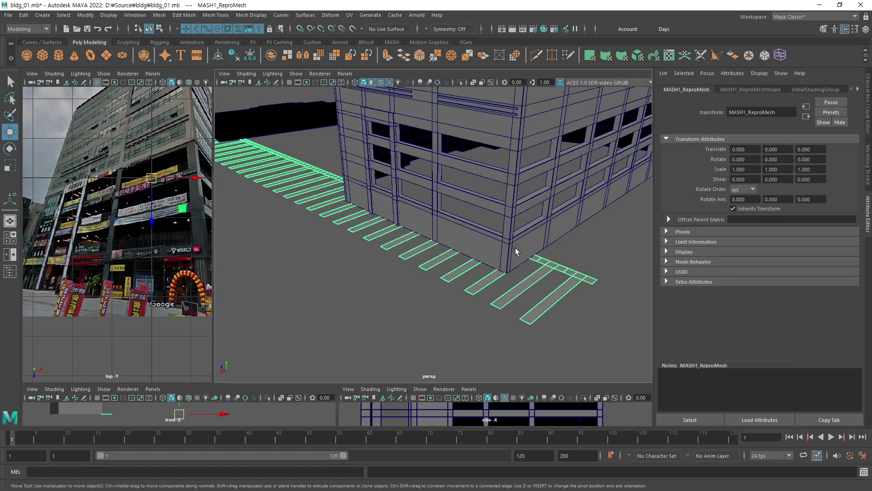
mouse_move(501, 272)
alt+mouse_down()
mouse_move(510, 265)
mouse_move(374, 268)
mouse_move(399, 263)
mouse_move(410, 245)
alt+mouse_up()
alt+right_drag(410, 245, 552, 248)
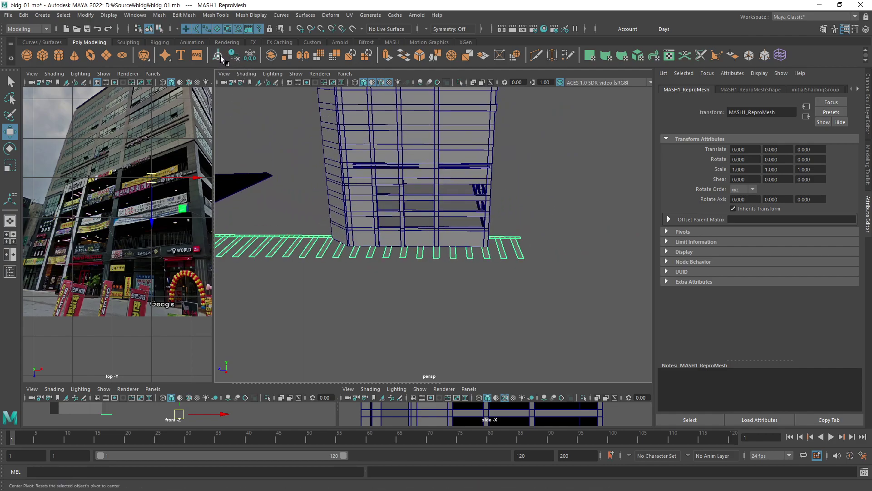
Select the bar mesh and lift it up toward the lower-floor balcony opening.
alt+drag(409, 218, 522, 254)
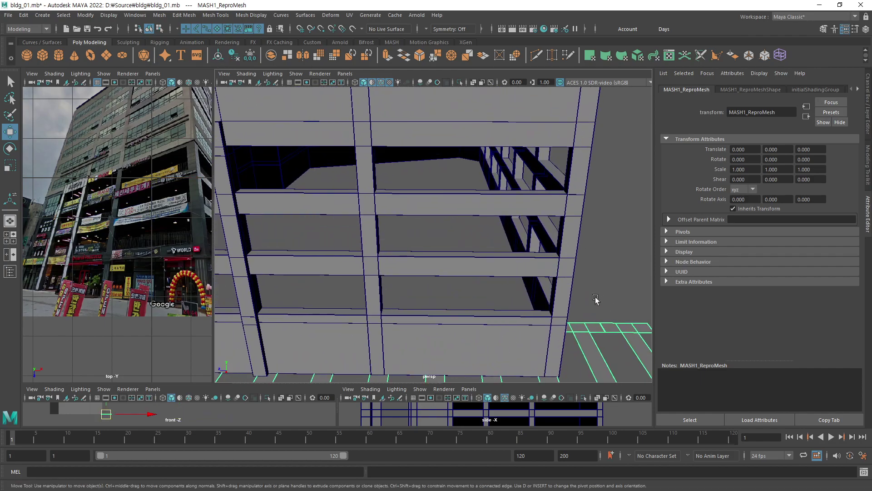
alt+right_drag(523, 254, 470, 252)
mouse_move(469, 252)
alt+mouse_down()
mouse_move(510, 286)
mouse_move(524, 280)
alt+mouse_up()
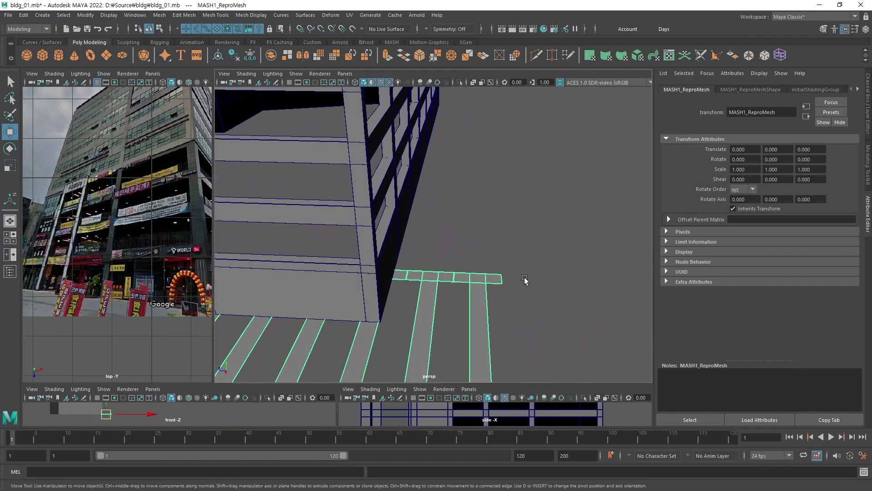
click(505, 274)
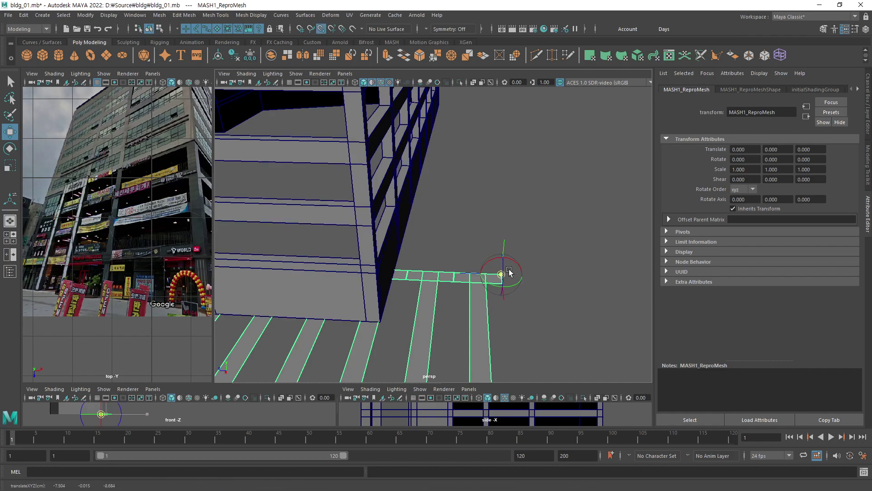
alt+right_drag(360, 230, 483, 275)
alt+drag(483, 274, 490, 266)
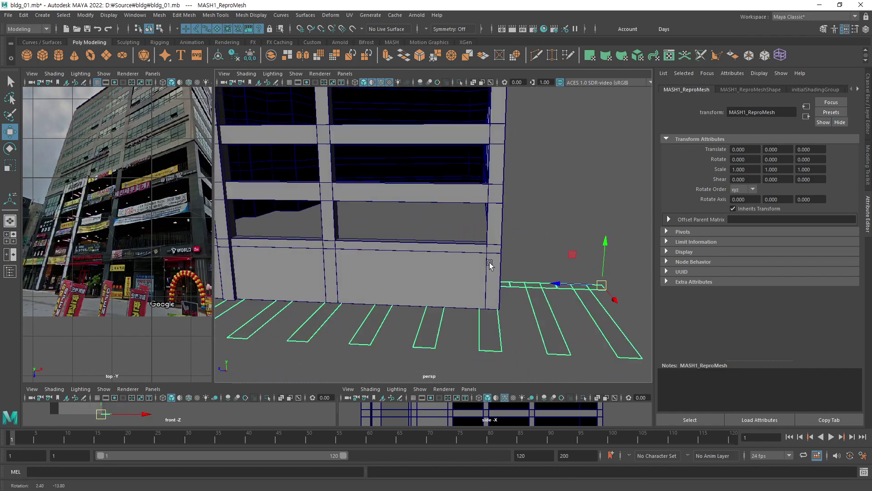
alt+right_drag(491, 267, 553, 236)
alt+drag(553, 235, 578, 239)
middle_drag(578, 240, 578, 194)
Rotate the bar mesh to -90° on Z so the bars stand upright.
key(e)
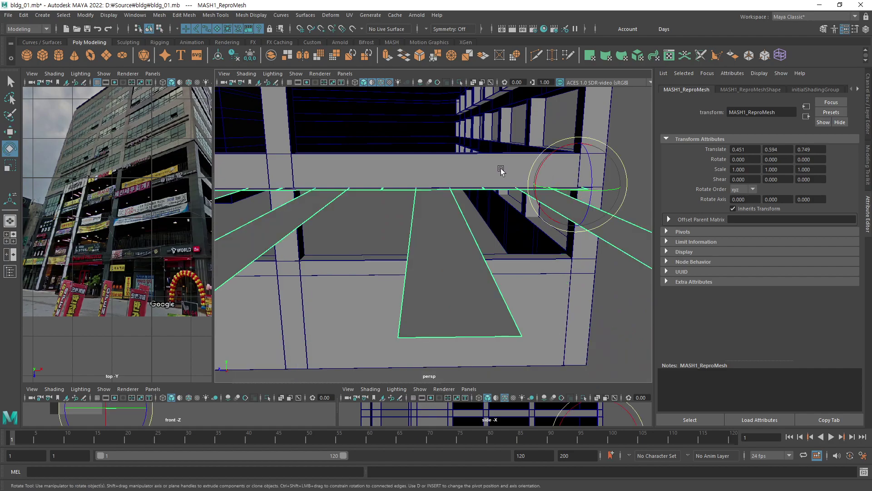
drag(582, 157, 579, 208)
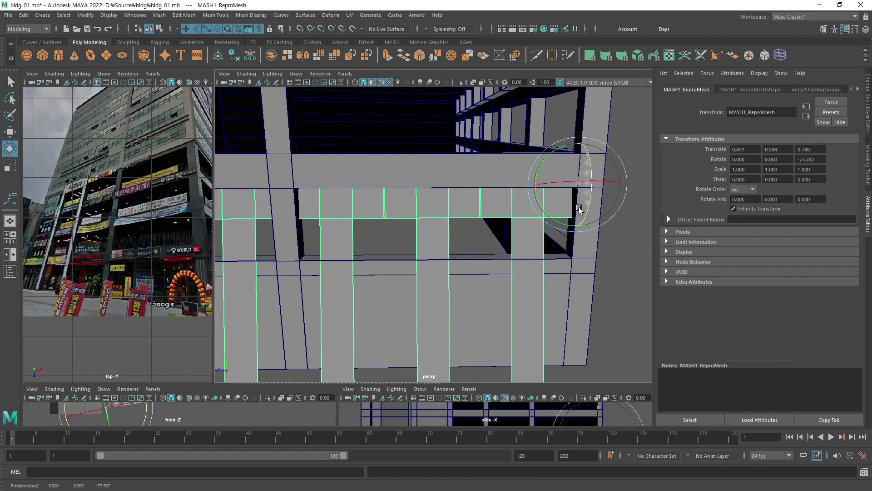
click(868, 125)
text(-90)
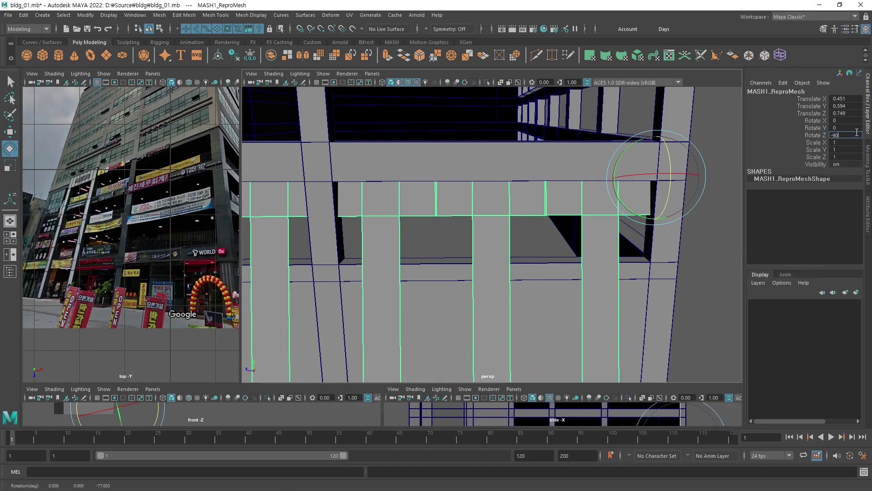
key(Return)
mouse_move(733, 339)
alt+mouse_down()
mouse_move(613, 247)
mouse_move(630, 263)
alt+mouse_up()
Scale the bars down to 0.903 inside the balcony opening.
key(r)
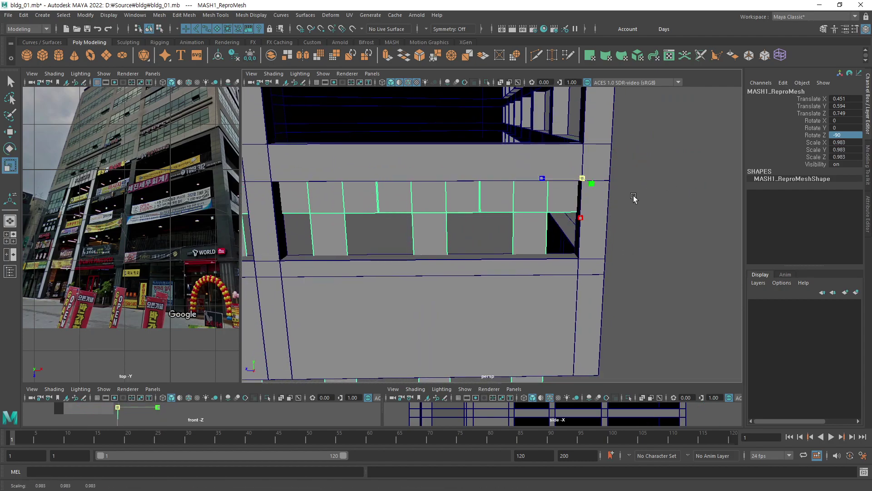
middle_drag(633, 197, 464, 221)
alt+right_drag(468, 212, 610, 209)
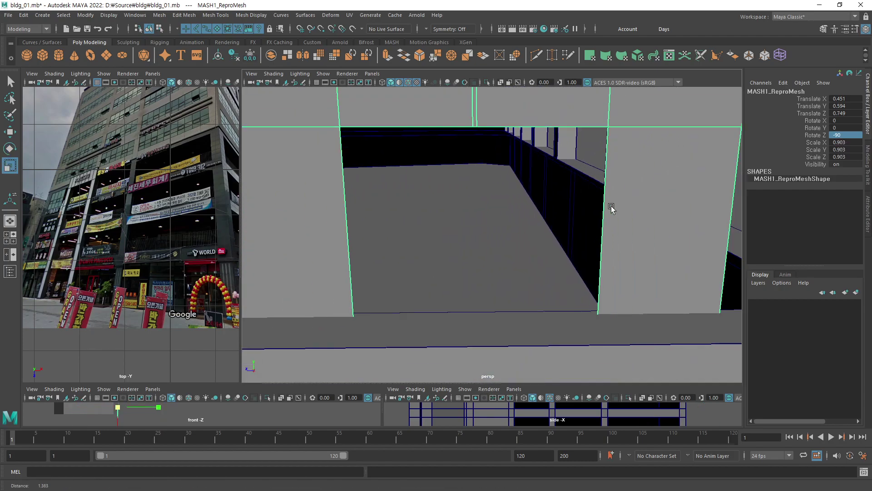
mouse_move(609, 209)
alt+mouse_down()
mouse_move(578, 181)
mouse_move(508, 207)
alt+mouse_up()
alt+right_drag(508, 206, 474, 206)
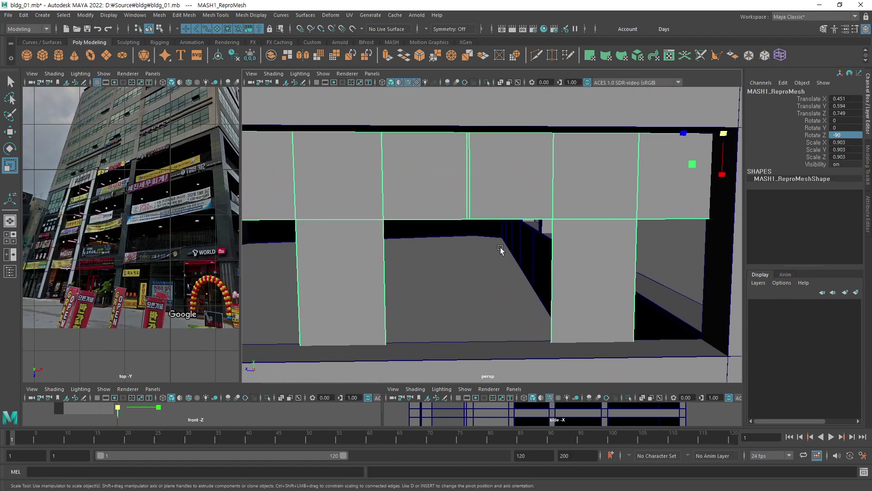
Merge the bar mesh's vertices with a 0.01 threshold.
key(w)
click(436, 57)
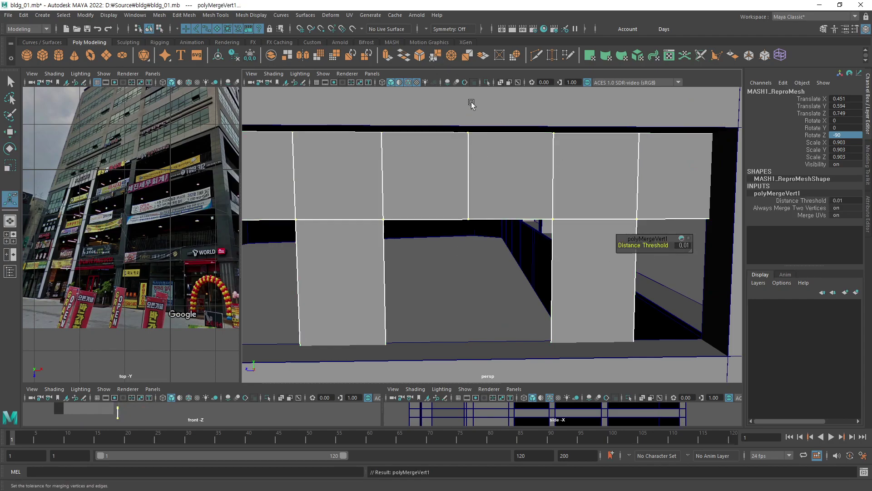
scroll(584, 181, down, 3)
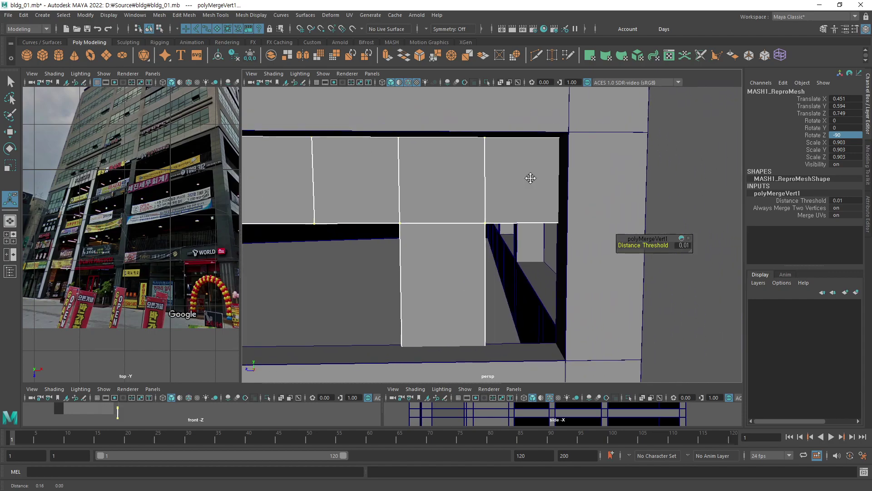
scroll(530, 179, down, 2)
Scale the bar mesh uniformly down to about 0.097 as a fine railing.
key(r)
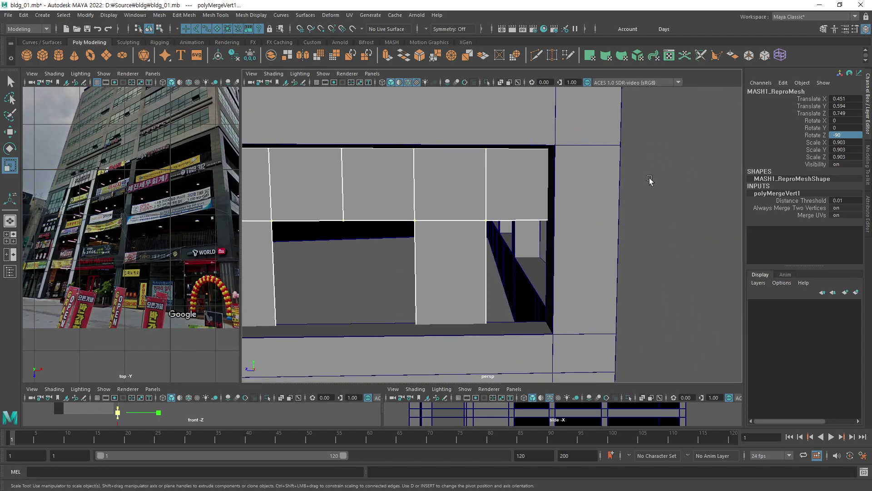
scroll(609, 213, down, 3)
click(578, 224)
click(500, 216)
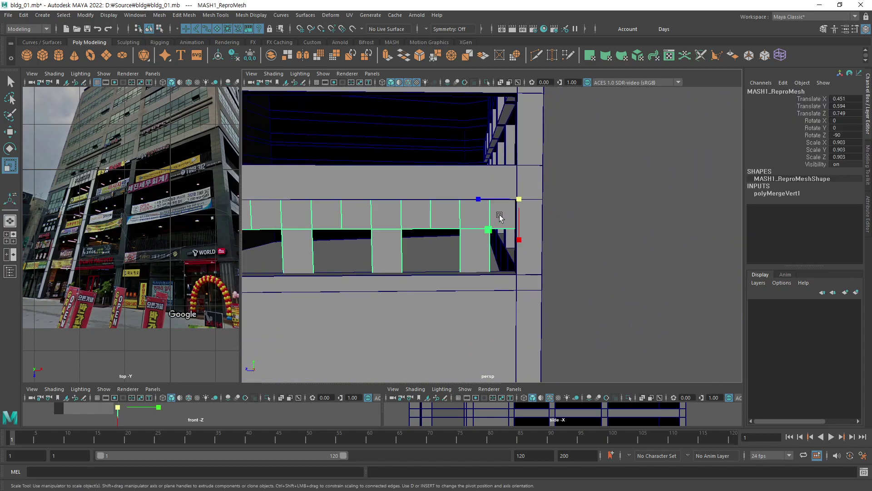
mouse_move(617, 181)
middle_down()
mouse_move(303, 269)
mouse_move(310, 271)
middle_up()
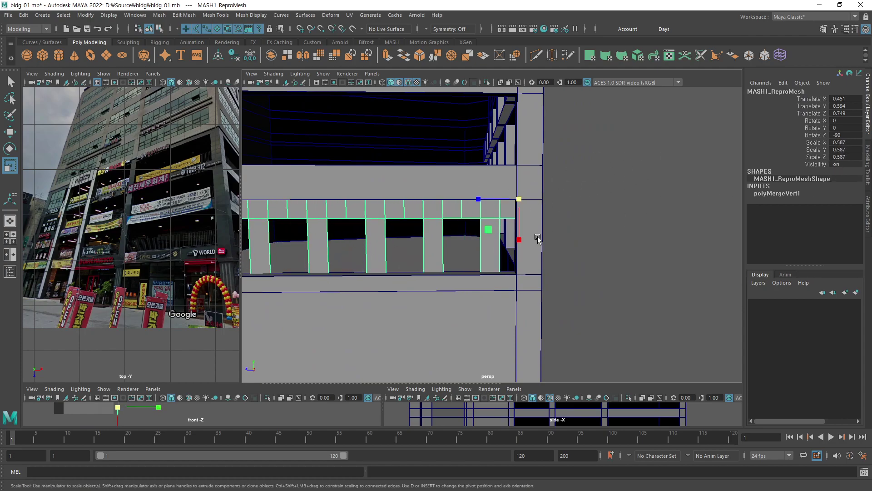
scroll(311, 271, down, 2)
middle_drag(620, 203, 269, 273)
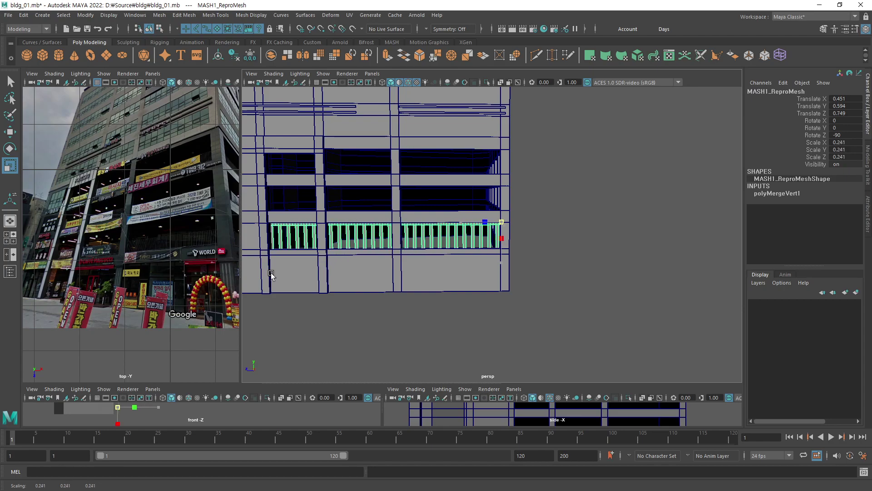
middle_drag(593, 209, 458, 262)
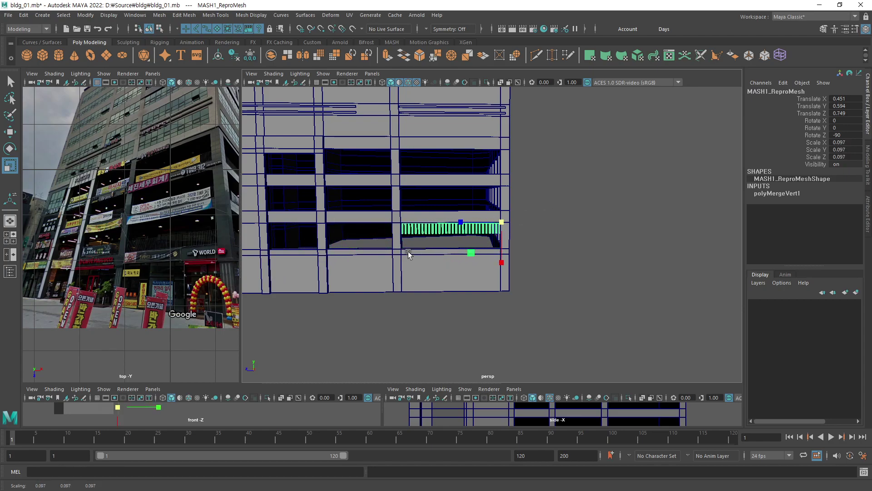
scroll(645, 240, up, 3)
alt+middle_drag(646, 240, 654, 164)
Seat the railing on the ledge at Translate X 0.48, Z 0.758, scaled to 0.096.
key(w)
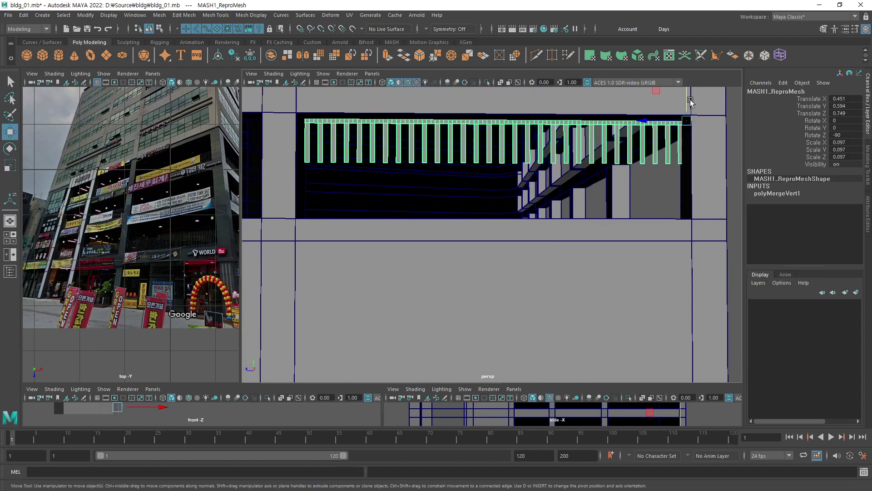
drag(689, 102, 684, 163)
key(r)
key(w)
drag(642, 182, 646, 186)
key(r)
middle_drag(709, 150, 705, 161)
key(w)
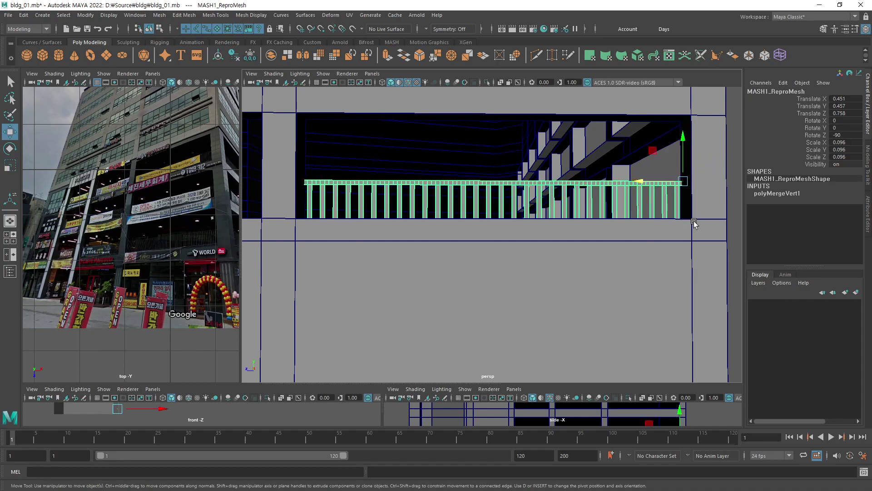
Deselect the railing and orbit out to view the building corner.
mouse_move(665, 226)
alt+mouse_down()
mouse_move(677, 239)
mouse_move(652, 281)
mouse_move(738, 285)
alt+mouse_up()
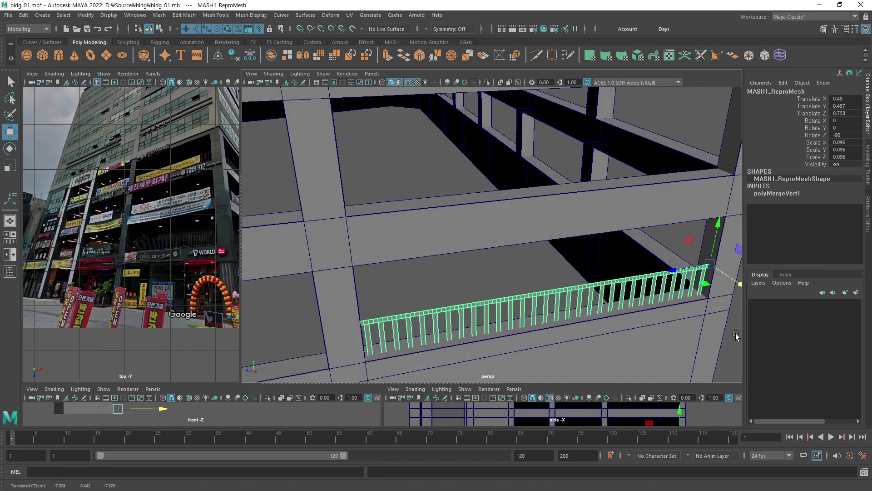
click(735, 335)
alt+right_drag(721, 301, 505, 296)
mouse_move(504, 295)
alt+mouse_down()
mouse_move(422, 280)
mouse_move(450, 262)
alt+mouse_up()
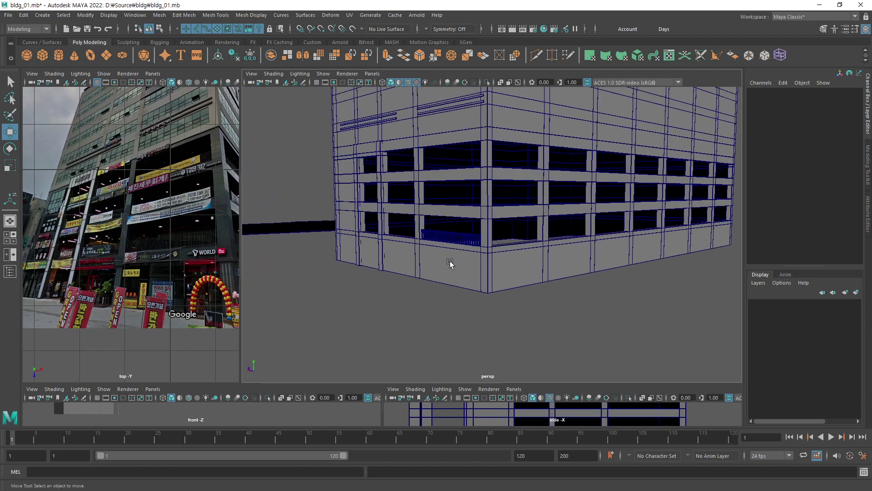
Turn the view toward the balcony railing and select it.
scroll(509, 261, up, 3)
scroll(573, 258, up, 3)
scroll(541, 249, up, 3)
scroll(496, 243, up, 3)
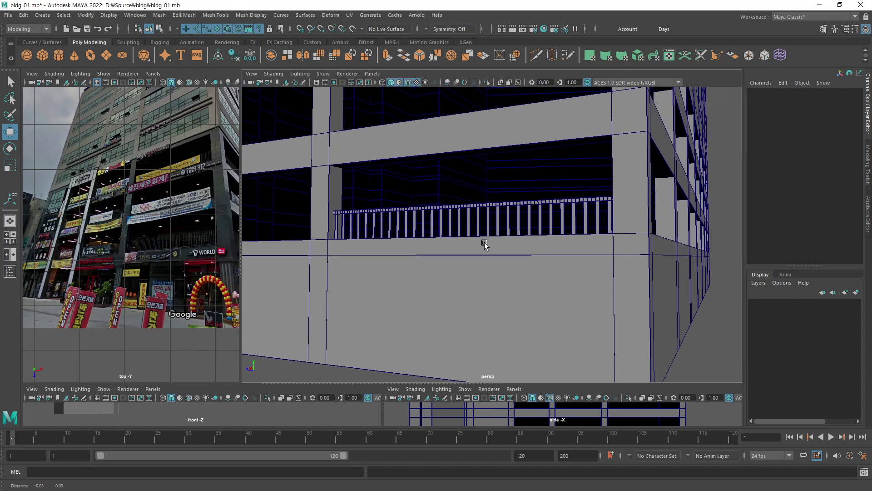
scroll(508, 246, up, 2)
mouse_move(536, 247)
alt+mouse_down()
mouse_move(554, 243)
mouse_move(576, 222)
alt+mouse_up()
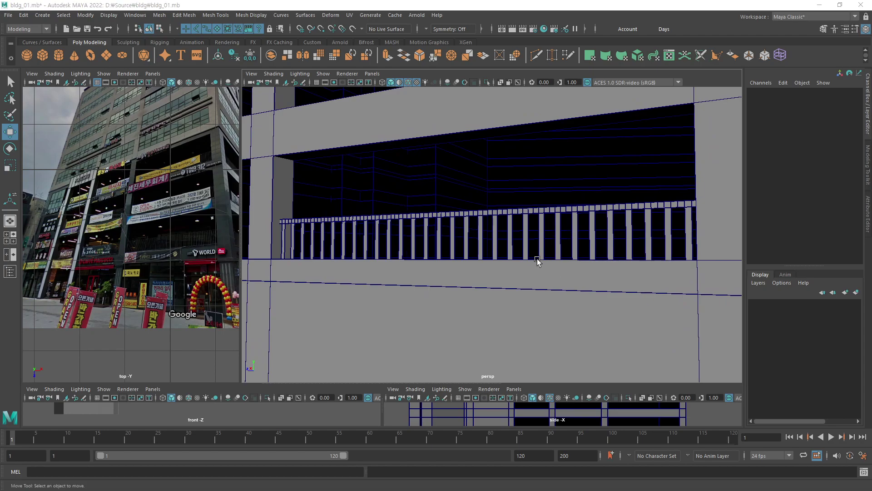
scroll(537, 260, down, 2)
scroll(511, 276, down, 3)
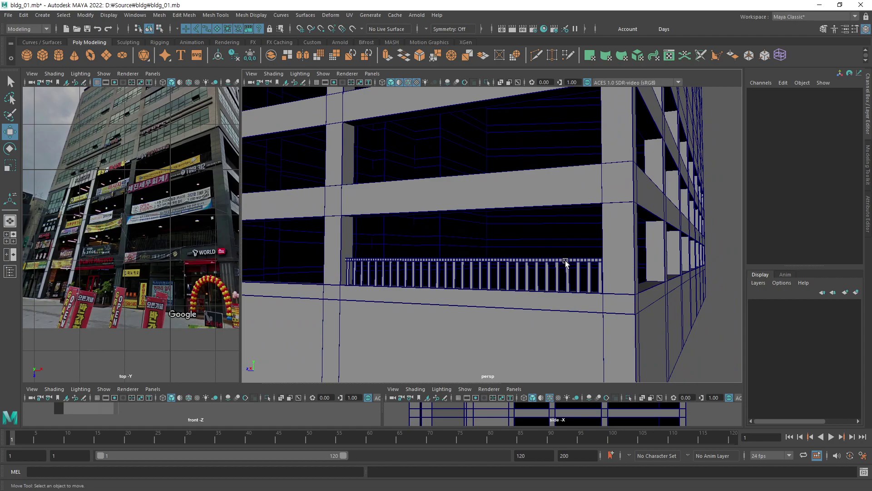
click(590, 257)
Duplicate the railing onto the upper floor's balcony ledge.
scroll(485, 282, down, 2)
scroll(514, 292, down, 2)
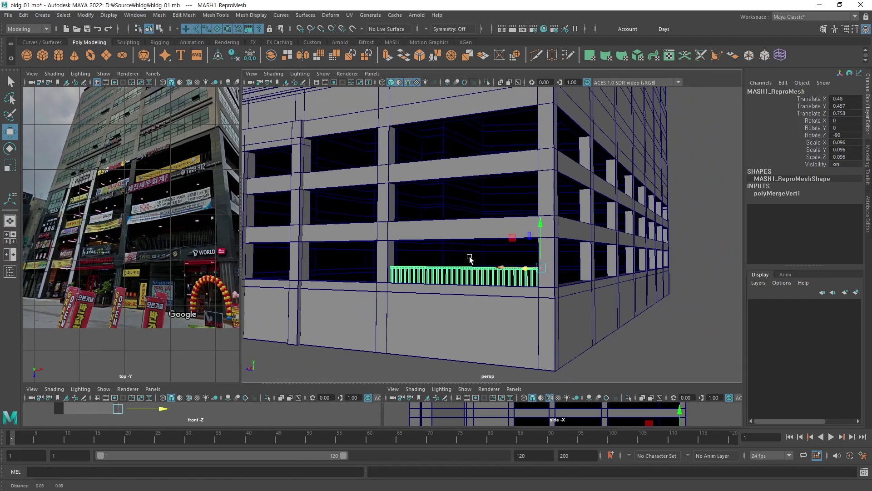
alt+drag(470, 259, 459, 290)
scroll(469, 324, up, 2)
scroll(468, 324, up, 2)
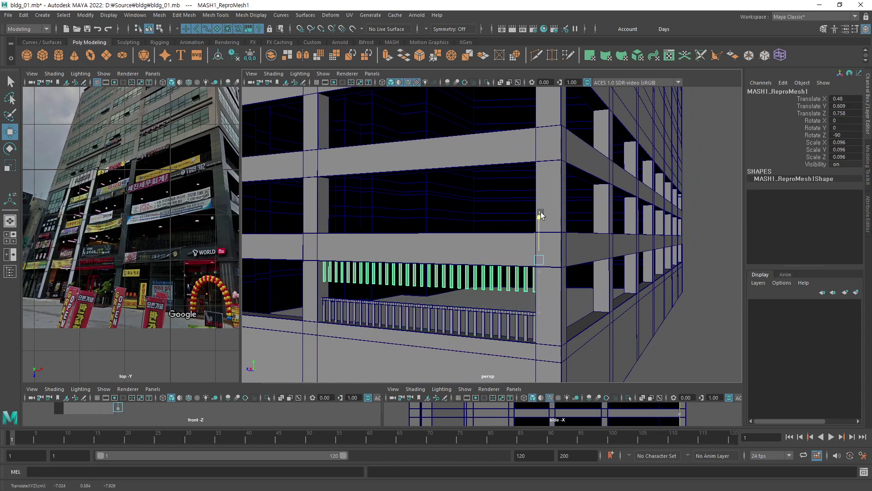
shift+drag(542, 268, 549, 159)
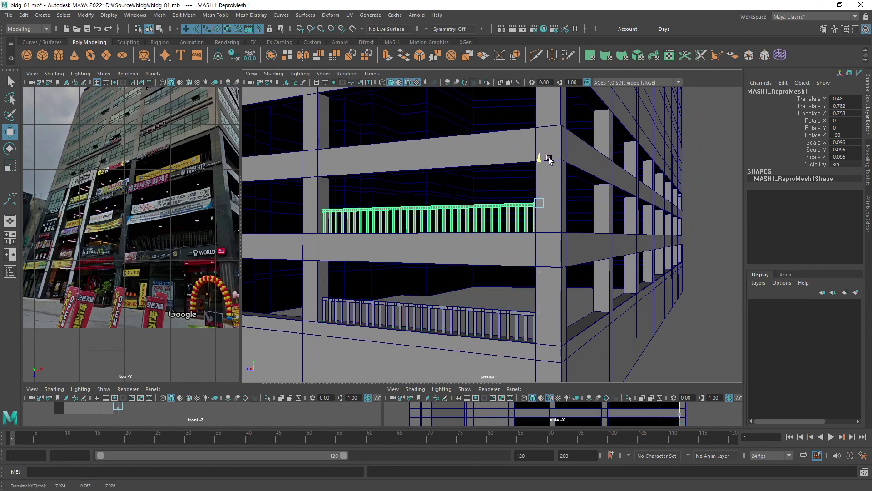
key(shift+d)
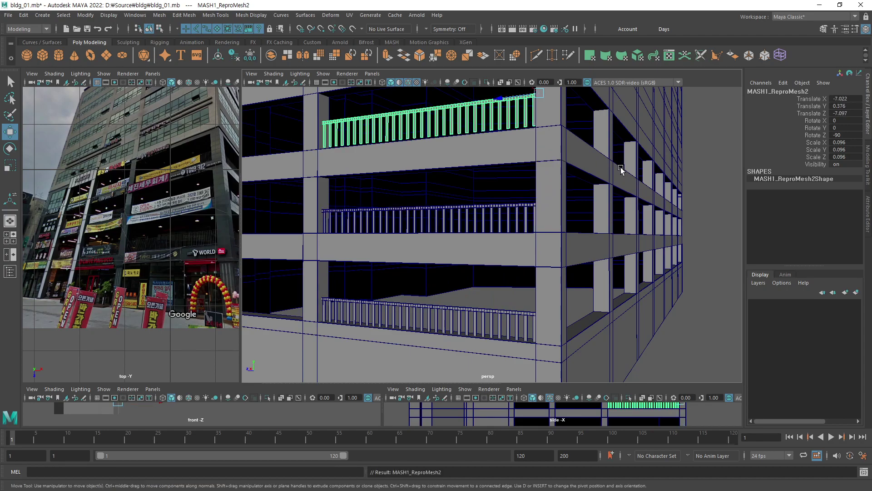
alt+drag(469, 206, 485, 223)
mouse_move(514, 145)
mouse_down()
mouse_move(627, 271)
mouse_move(640, 262)
mouse_up()
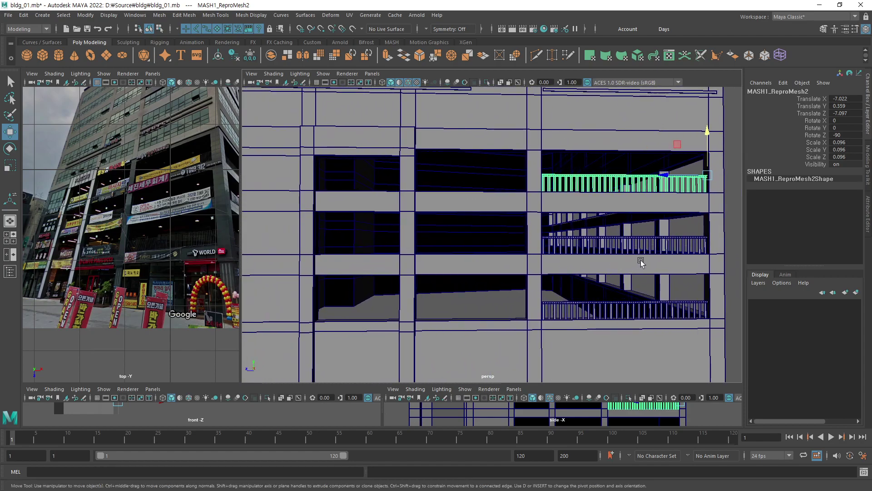
Duplicate all three floors' railings and slide the copies into the left window bay.
click(699, 249)
click(698, 305)
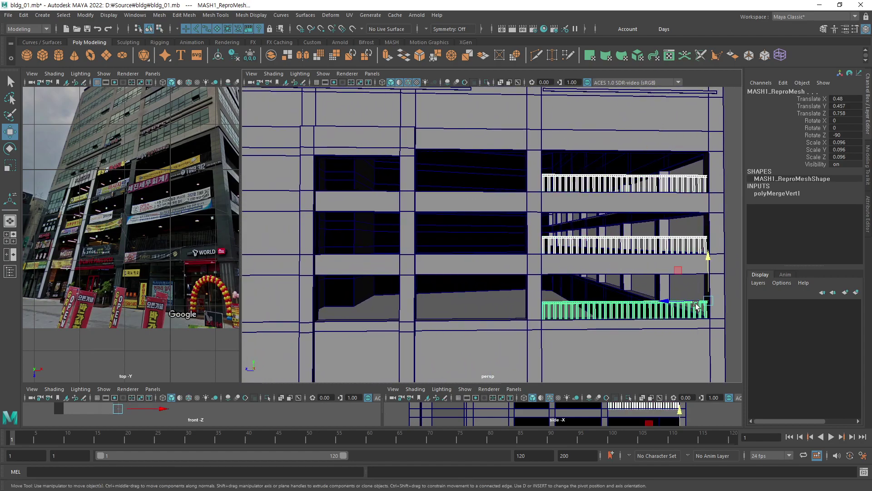
key(ctrl+d)
drag(674, 302, 492, 298)
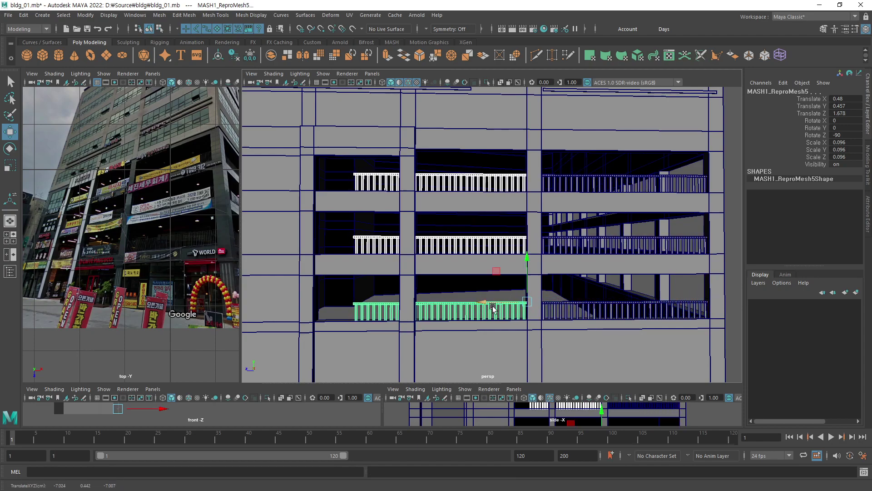
alt+middle_drag(444, 266, 498, 260)
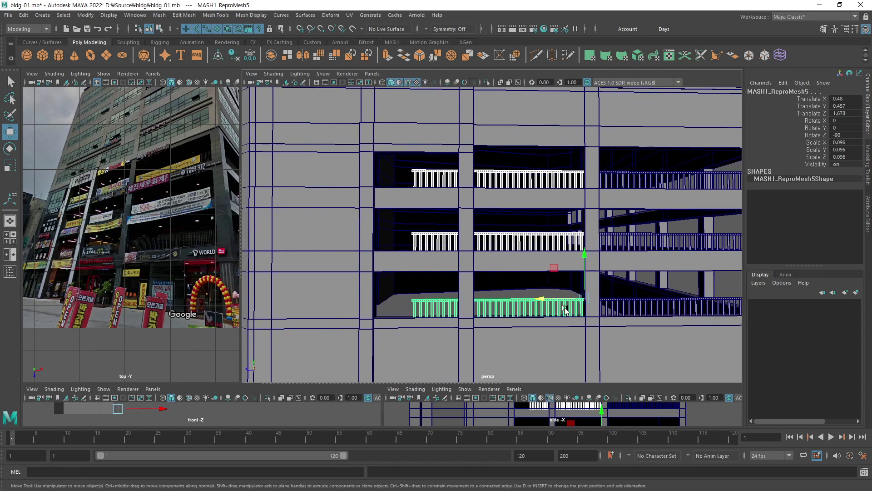
mouse_move(556, 299)
mouse_down()
mouse_move(563, 299)
mouse_move(510, 278)
mouse_move(505, 262)
mouse_up()
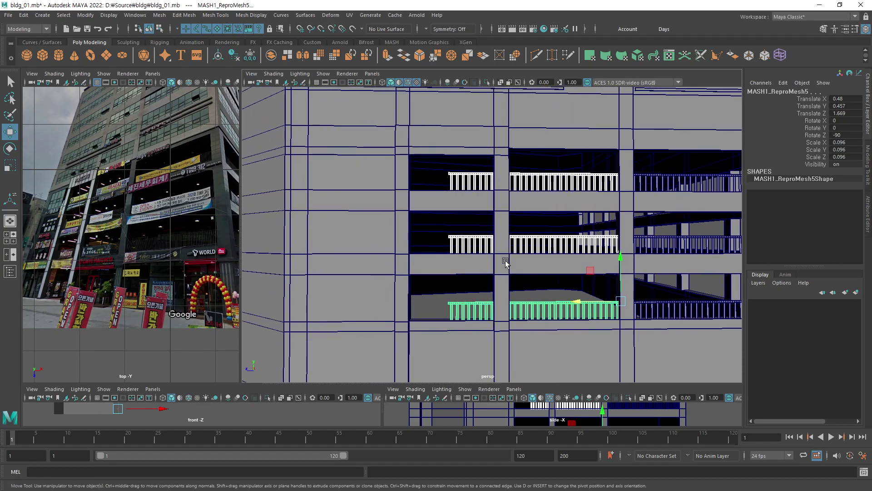
key(F11)
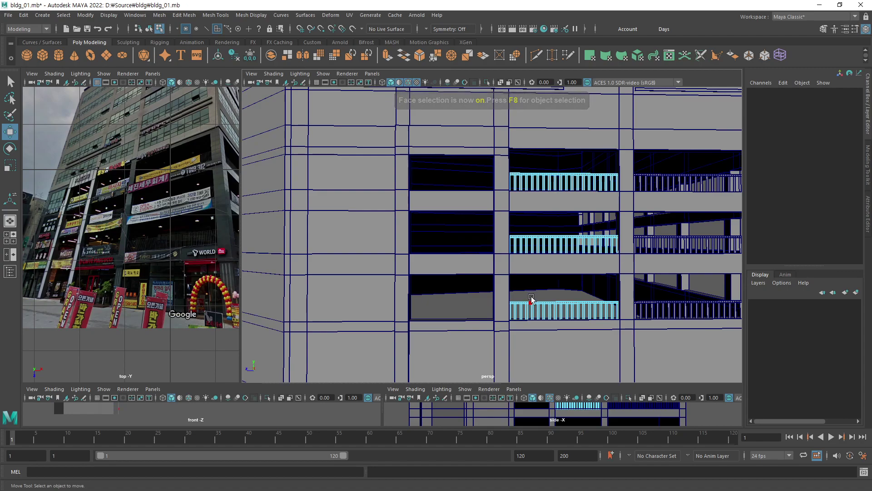
In wireframe, marquee-select the overhanging picket faces at the copied railings' left end.
key(F8)
mouse_move(578, 260)
alt+mouse_down()
mouse_move(577, 284)
mouse_move(594, 294)
mouse_move(455, 313)
mouse_move(511, 292)
alt+mouse_up()
key(4)
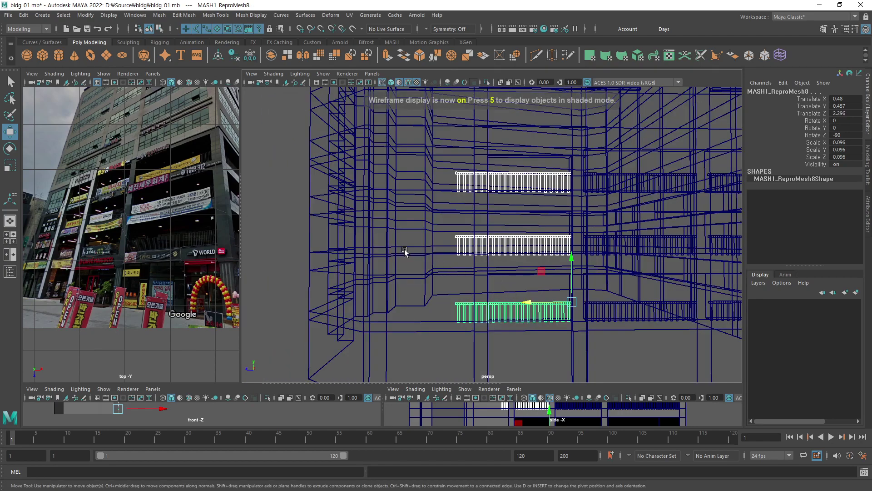
key(F11)
drag(406, 139, 484, 360)
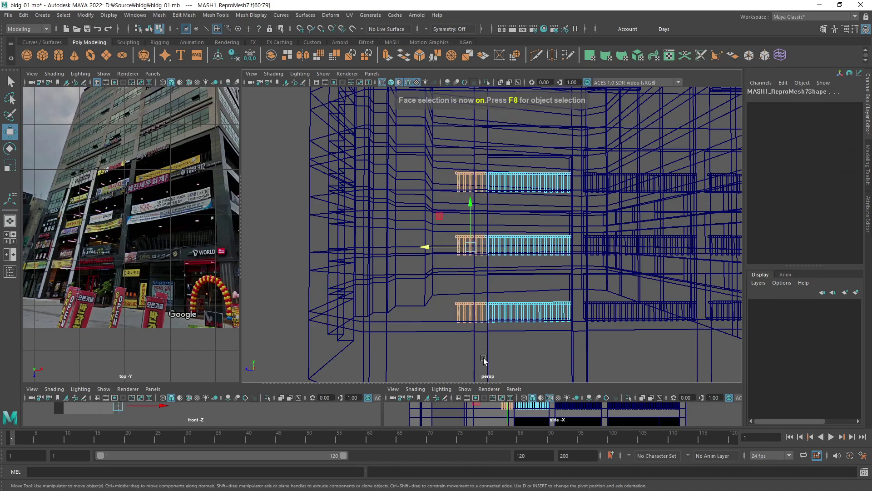
click(471, 379)
key(F8)
Return to shaded display and orbit to review the shortened left-bay railings.
click(491, 321)
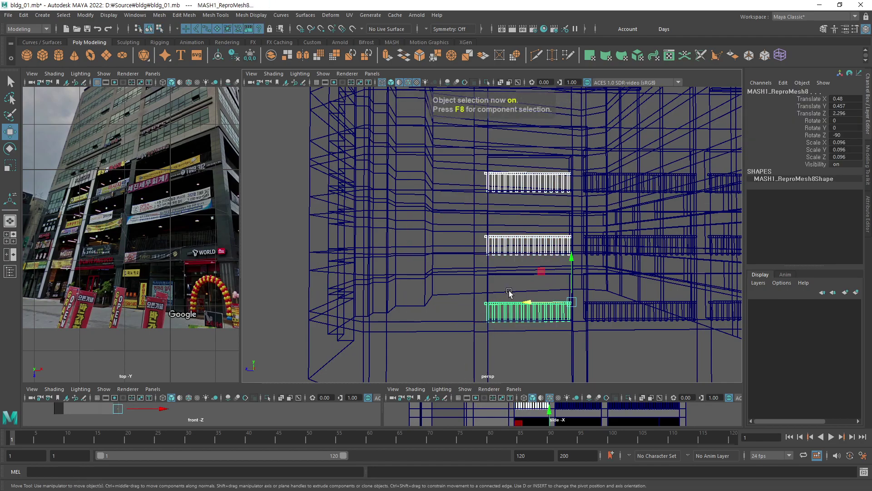
key(5)
alt+drag(508, 296, 480, 255)
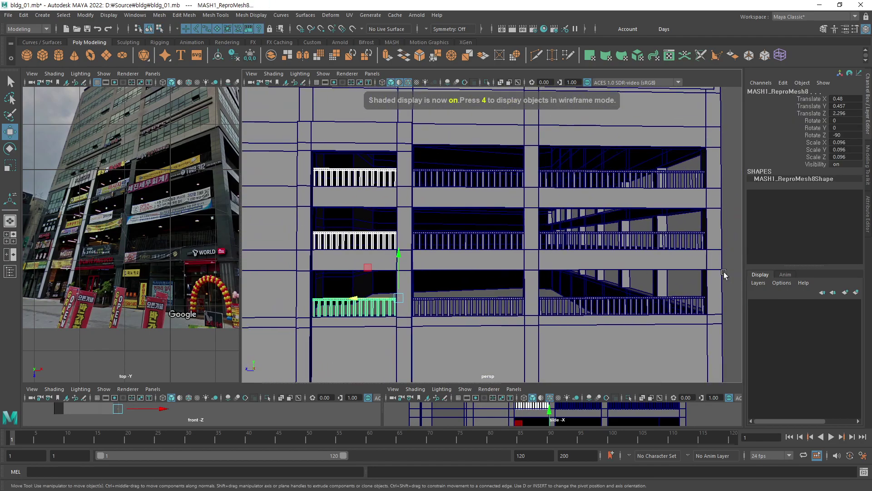
click(733, 278)
mouse_move(467, 302)
alt+mouse_down()
mouse_move(451, 305)
mouse_move(536, 280)
mouse_move(531, 296)
mouse_move(508, 298)
mouse_move(532, 297)
alt+mouse_up()
alt+drag(563, 296, 572, 285)
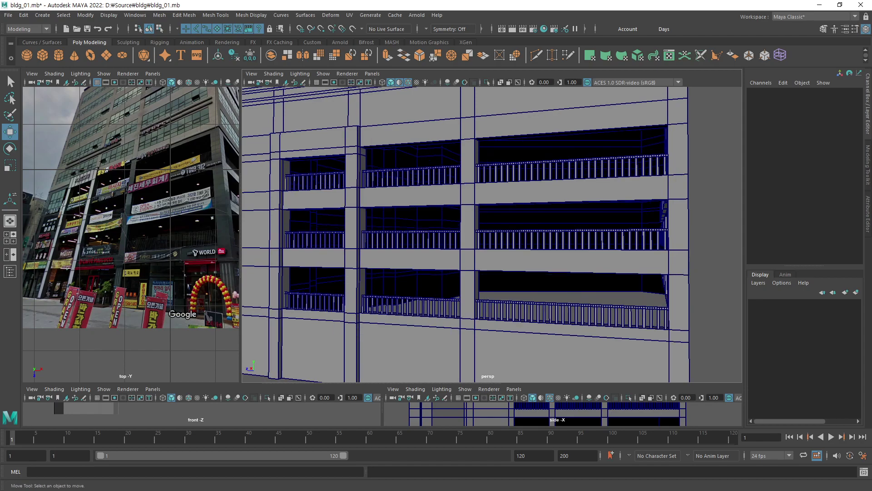
Select a railing near the corner and rotate it to -90 on X.
mouse_move(503, 217)
alt+mouse_down()
mouse_move(558, 237)
mouse_move(478, 262)
mouse_move(475, 253)
alt+mouse_up()
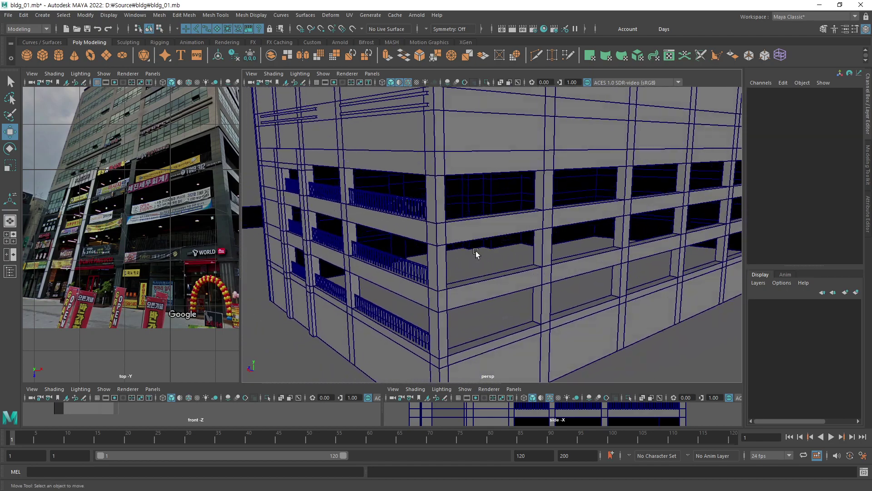
click(409, 211)
mouse_move(435, 278)
alt+middle_down()
mouse_move(414, 268)
mouse_move(486, 263)
mouse_move(443, 263)
mouse_move(497, 233)
mouse_move(436, 263)
mouse_move(468, 267)
alt+middle_up()
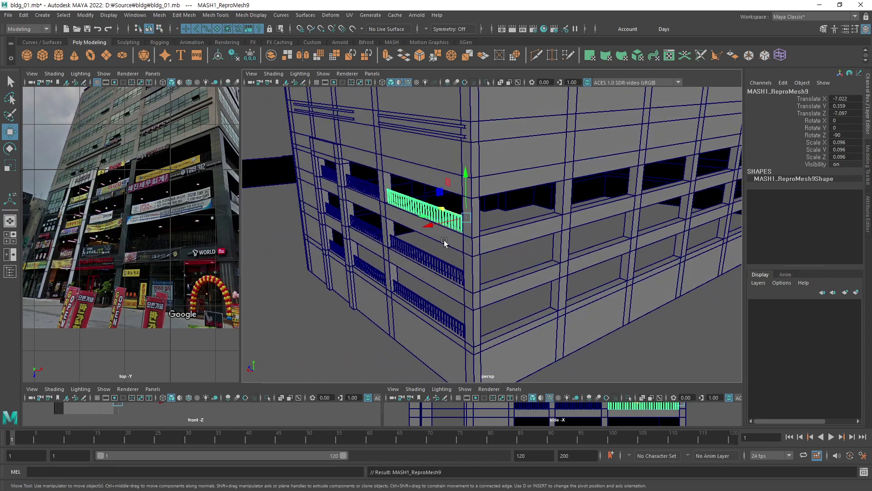
key(e)
mouse_move(436, 226)
mouse_down()
mouse_move(387, 267)
mouse_move(575, 186)
mouse_up()
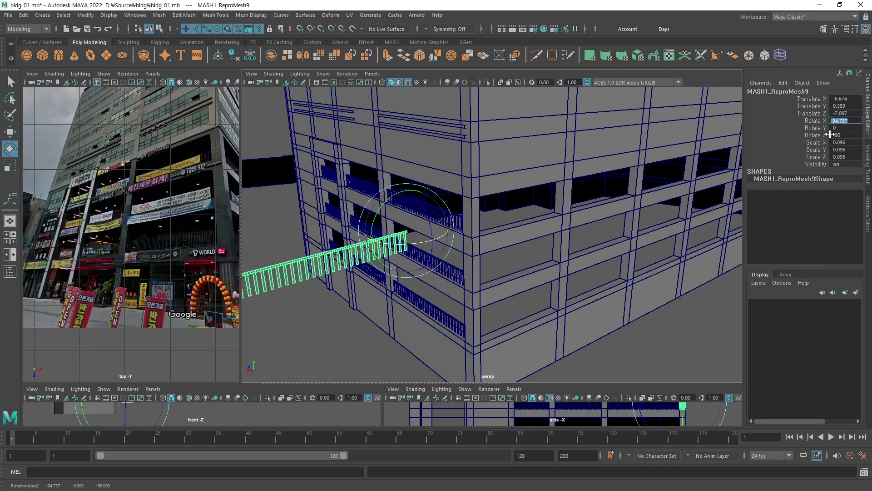
text(0)
key(Return)
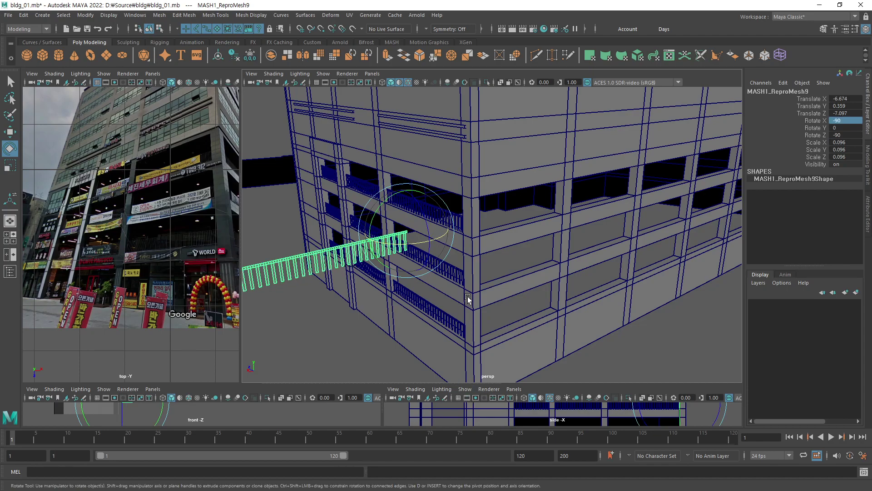
Snap the railing onto the upper side-facade balcony ledge and slide it into the opening.
mouse_move(467, 292)
alt+mouse_down()
mouse_move(497, 288)
mouse_move(474, 287)
mouse_move(459, 312)
mouse_move(563, 295)
mouse_move(590, 265)
alt+mouse_up()
scroll(473, 291, up, 5)
key(w)
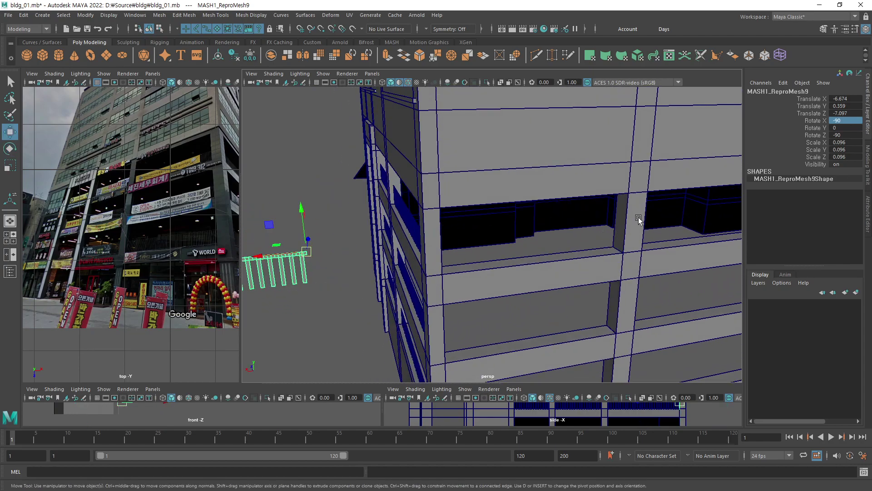
middle_drag(661, 208, 629, 196)
drag(632, 161, 630, 195)
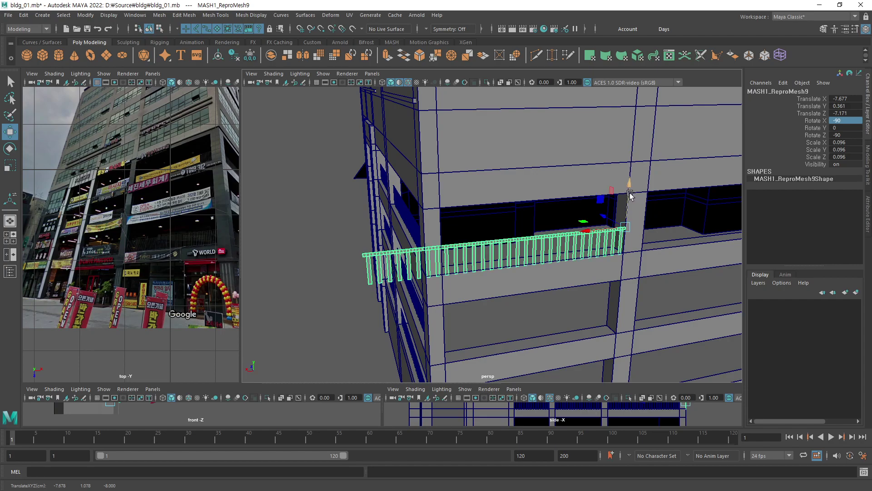
drag(614, 223, 612, 219)
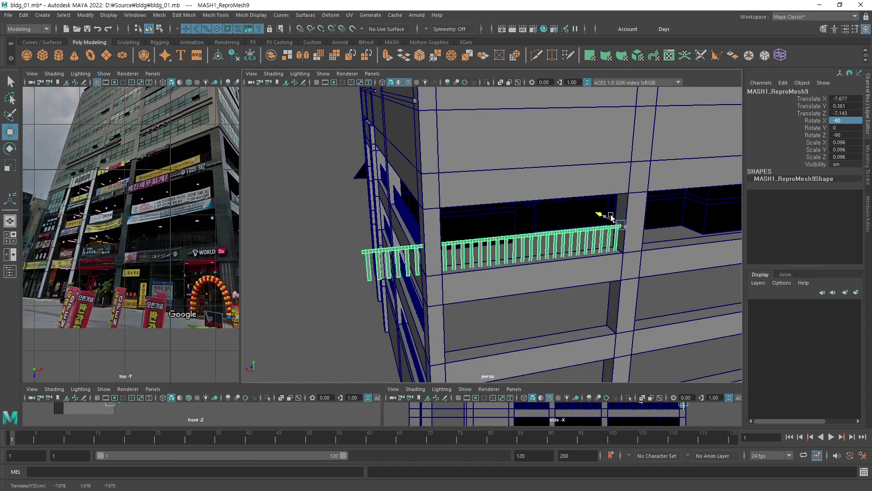
Select the end pickets overhanging the side opening as faces.
mouse_move(612, 218)
alt+mouse_down()
mouse_move(653, 269)
mouse_move(565, 265)
alt+mouse_up()
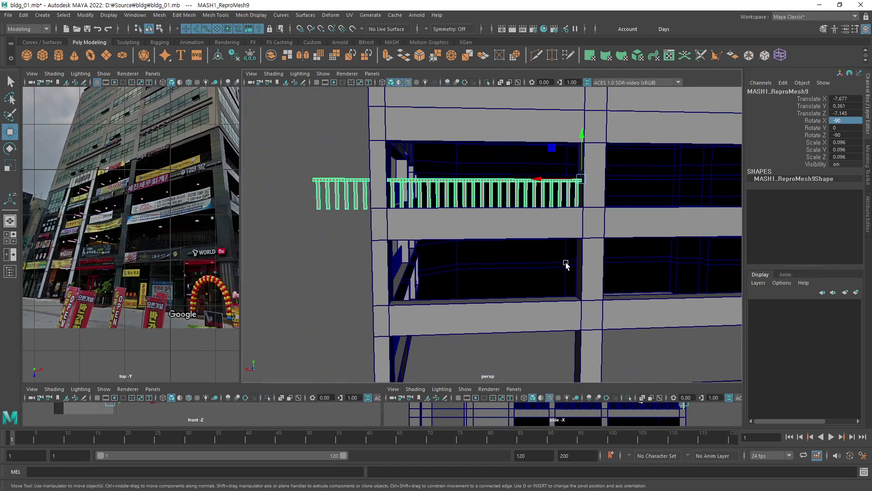
alt+middle_drag(378, 215, 436, 218)
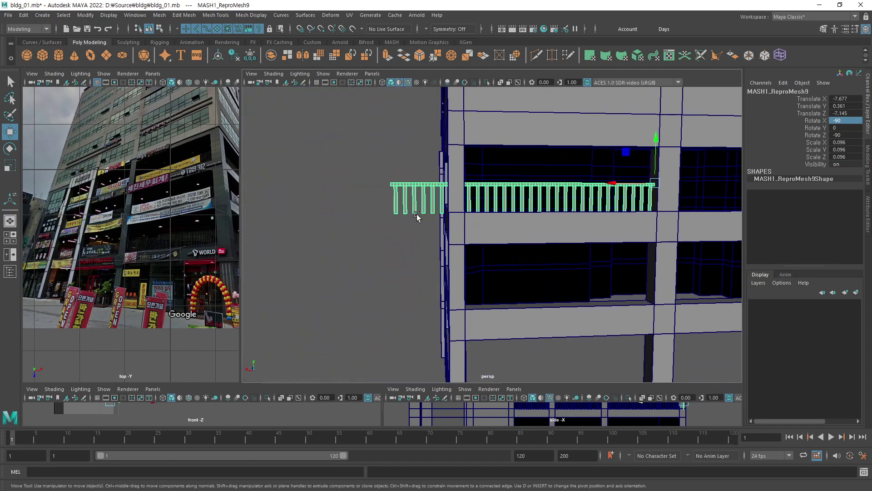
key(F11)
drag(354, 150, 456, 241)
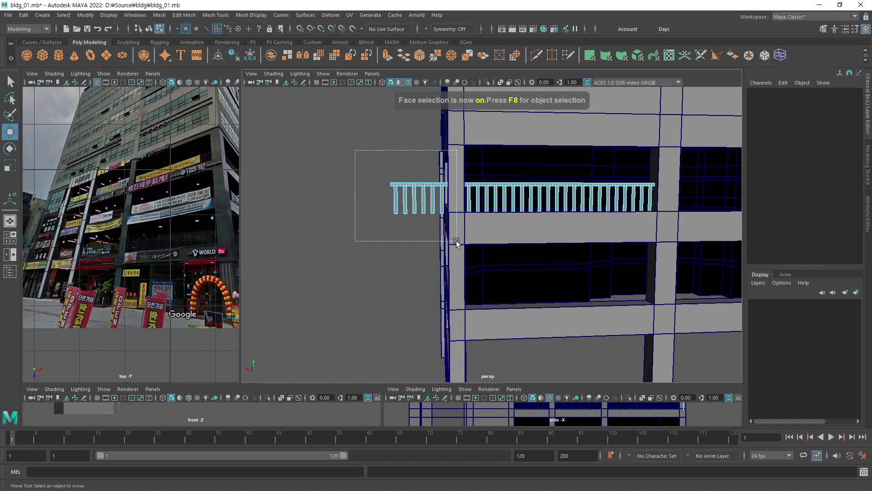
Delete the overhanging picket faces from the side railing.
key(Delete)
mouse_move(606, 267)
alt+mouse_down()
mouse_move(572, 272)
mouse_move(529, 309)
mouse_move(518, 279)
mouse_move(530, 259)
alt+mouse_up()
key(F8)
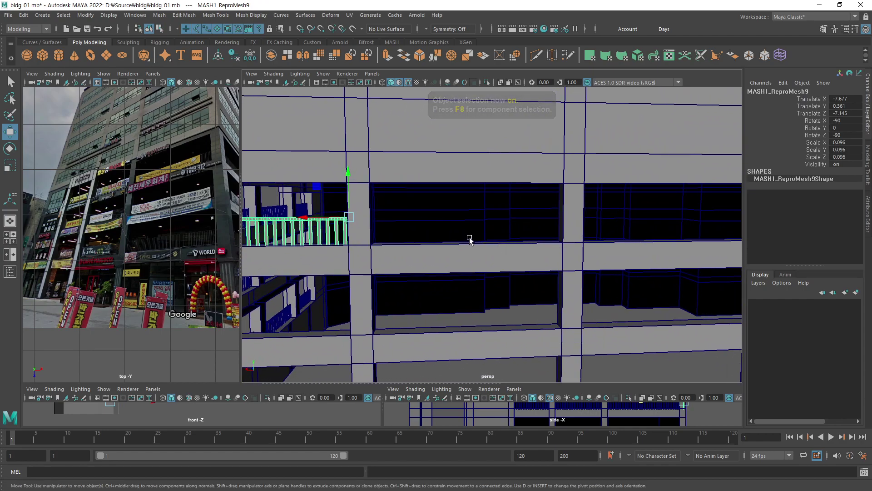
Duplicate the trimmed railing and move the copy into the next side opening.
key(ctrl+d)
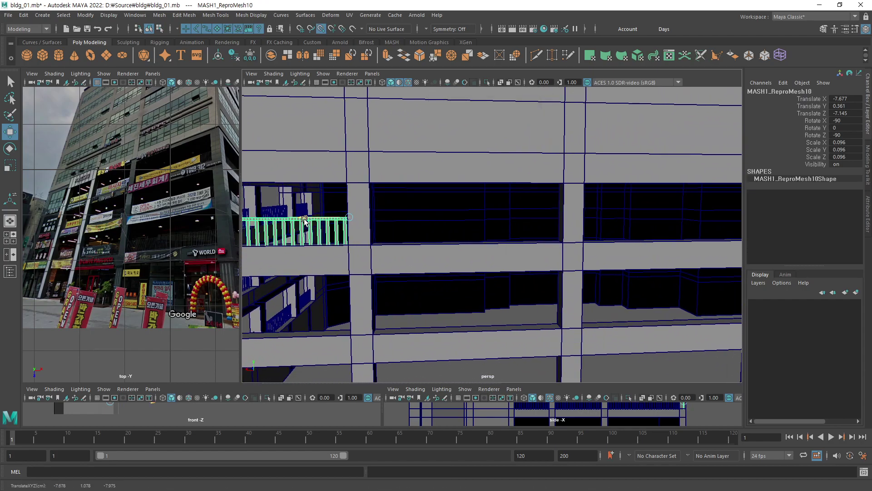
drag(329, 228, 545, 175)
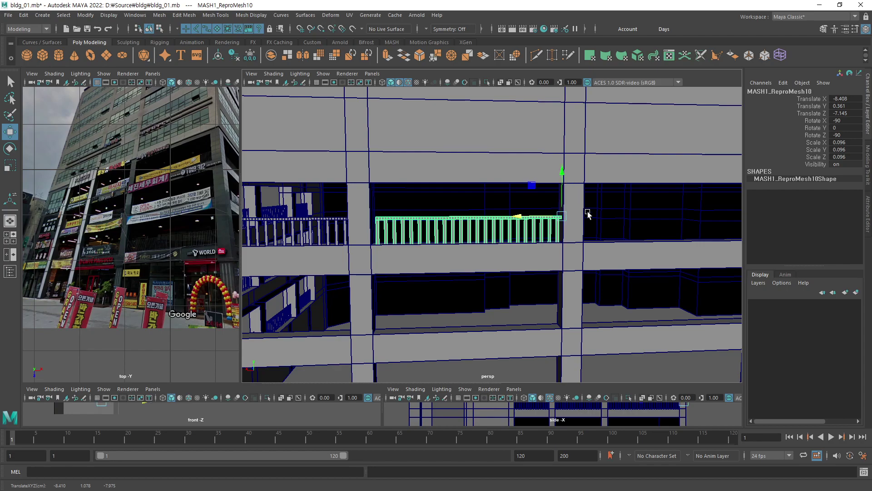
mouse_move(541, 264)
alt+mouse_down()
mouse_move(583, 263)
mouse_move(447, 274)
alt+mouse_up()
mouse_move(448, 274)
alt+right_down()
mouse_move(633, 286)
mouse_move(493, 286)
mouse_move(569, 268)
mouse_move(477, 277)
alt+right_up()
alt+middle_drag(478, 277, 473, 289)
mouse_move(473, 289)
alt+right_down()
mouse_move(520, 270)
mouse_move(668, 252)
alt+right_up()
alt+middle_drag(668, 253, 348, 243)
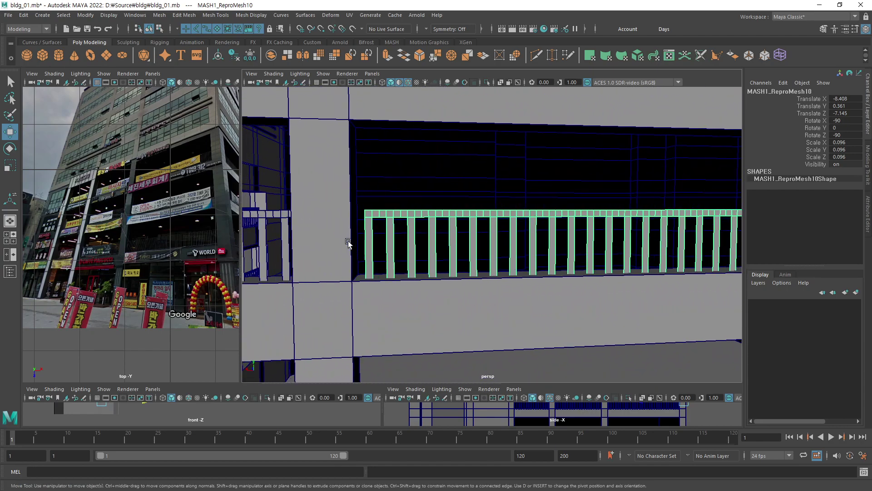
Extrude the top rail's end edge out to meet the pillar.
key(F10)
click(362, 212)
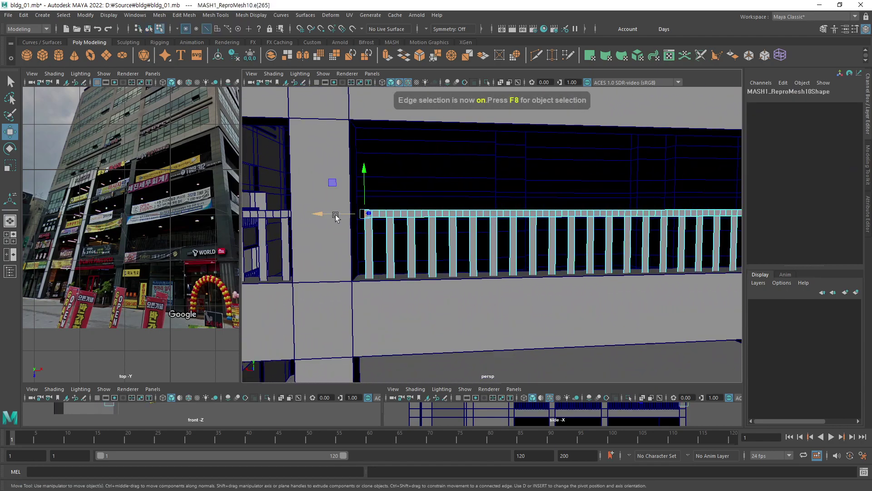
shift+drag(334, 214, 326, 213)
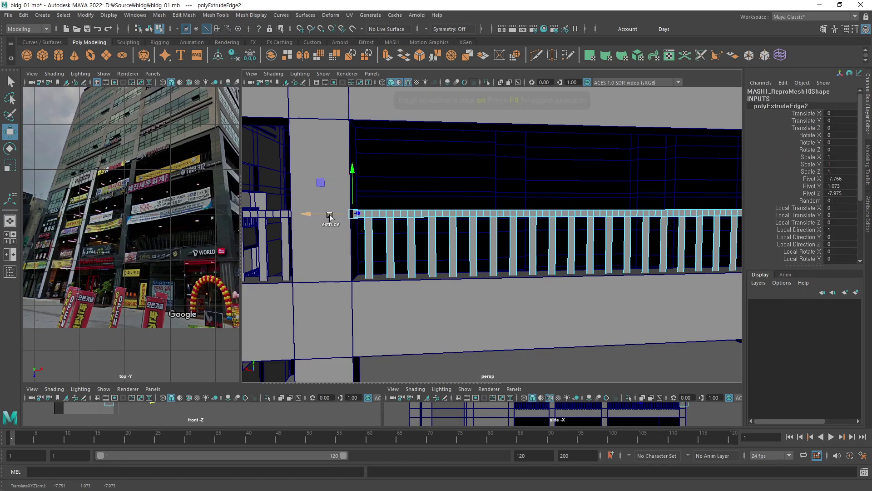
key(F8)
scroll(586, 276, down, 3)
scroll(586, 276, down, 3)
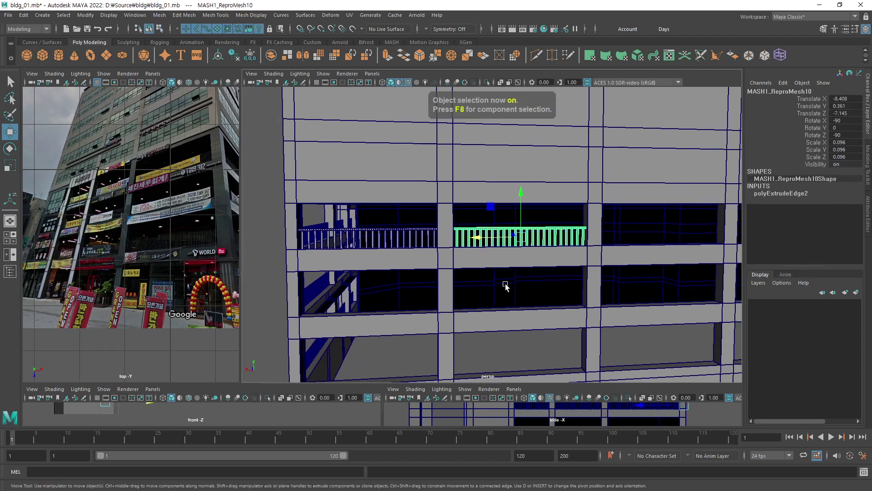
alt+middle_drag(502, 287, 453, 269)
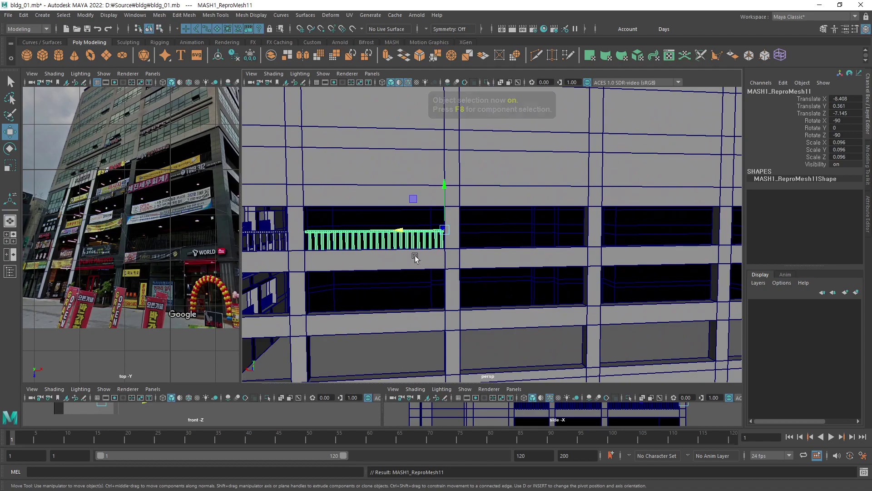
Duplicate the balcony railing into the next bay and repeat it across the remaining bays.
key(ctrl+d)
middle_drag(401, 233, 590, 208)
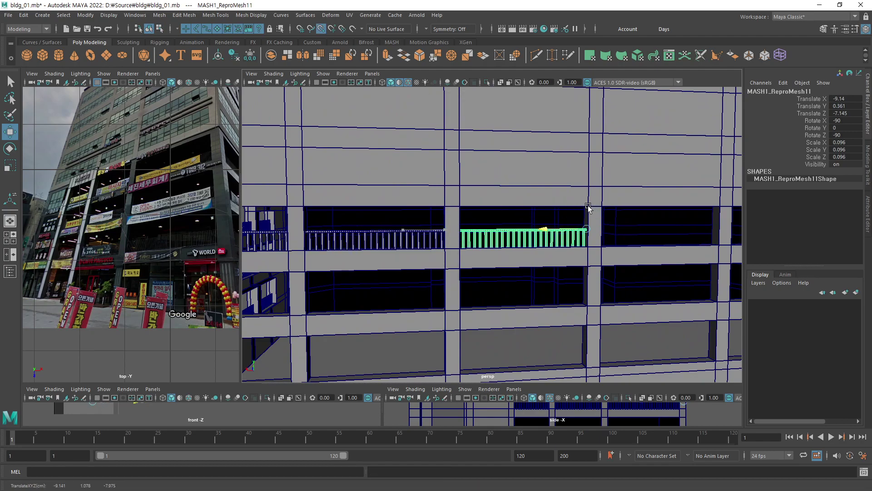
alt+middle_drag(695, 277, 593, 282)
mouse_move(594, 283)
alt+right_down()
mouse_move(443, 311)
mouse_move(548, 285)
alt+right_up()
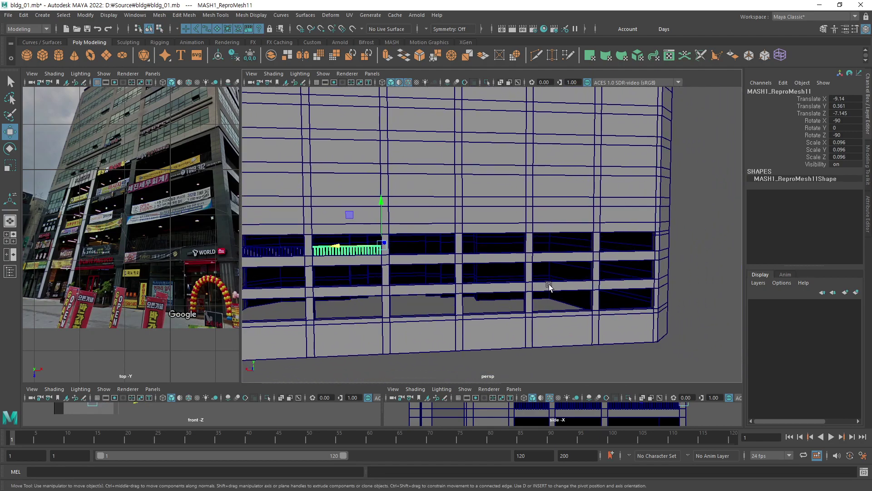
key(shift+d)
key(shift+d)
key(shift+d)
key(shift+d)
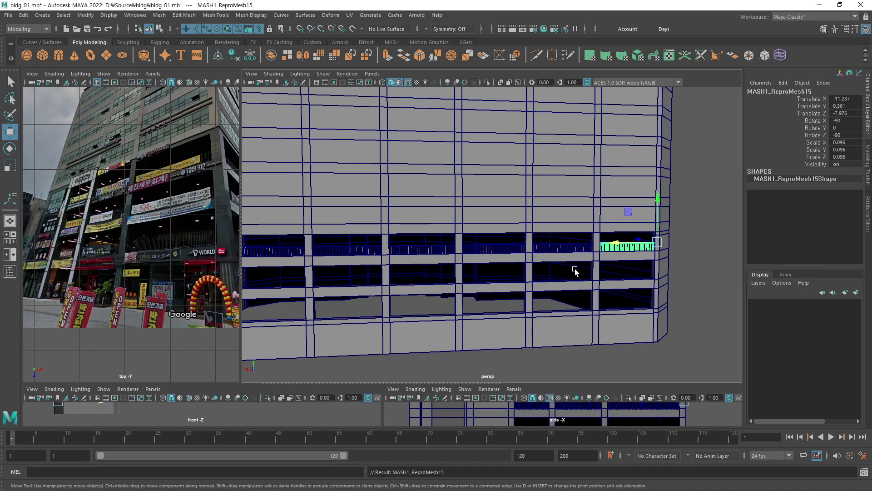
alt+right_drag(575, 272, 654, 268)
alt+middle_drag(654, 268, 499, 264)
alt+right_drag(571, 268, 666, 257)
drag(664, 262, 663, 261)
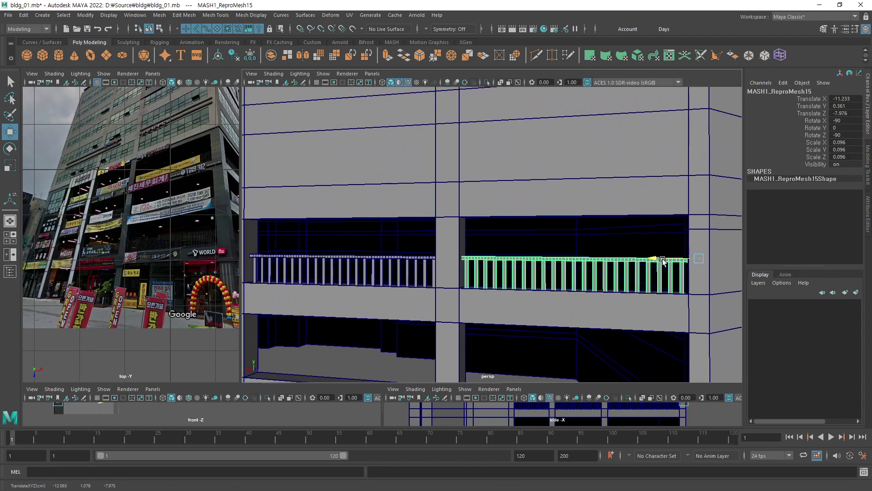
Select every railing in the facade row, up to the leftmost one.
mouse_move(664, 281)
alt+right_down()
mouse_move(476, 306)
mouse_move(489, 292)
alt+right_up()
mouse_move(489, 292)
alt+middle_down()
mouse_move(609, 285)
mouse_move(632, 249)
alt+middle_up()
shift+click(632, 249)
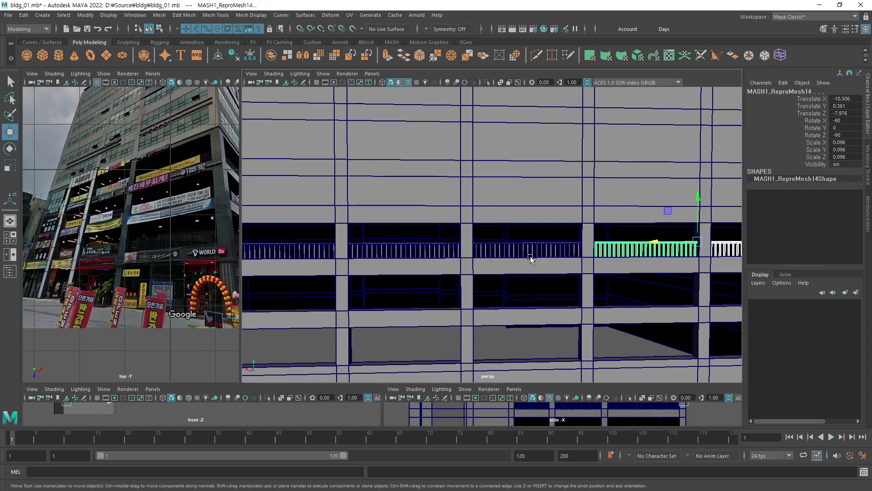
shift+click(533, 252)
shift+click(380, 255)
shift+click(317, 250)
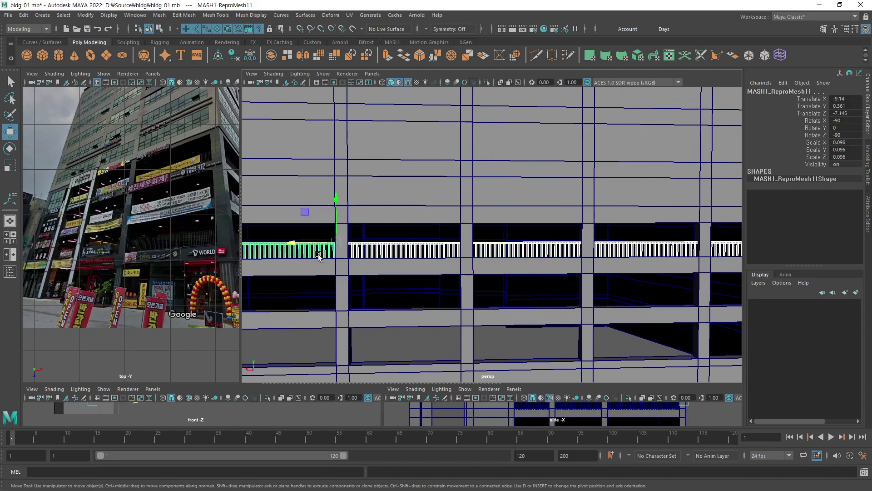
alt+middle_drag(316, 250, 387, 233)
shift+click(339, 235)
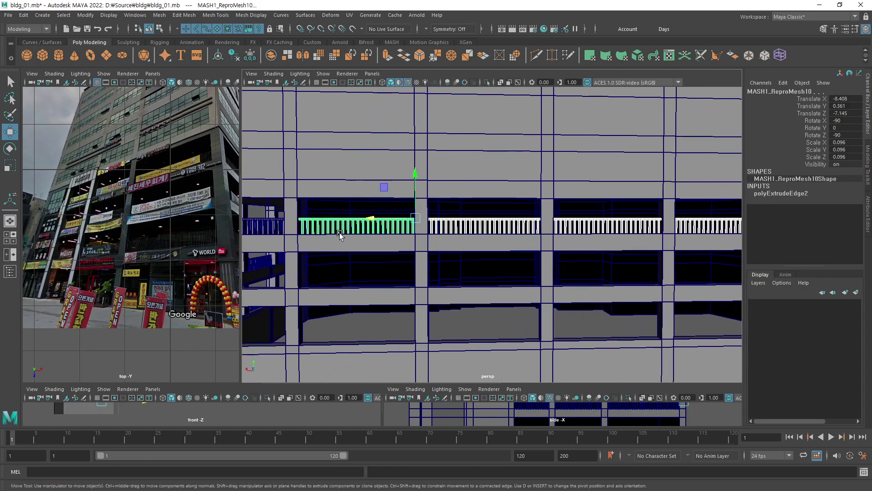
shift+click(270, 232)
alt+drag(270, 232, 443, 254)
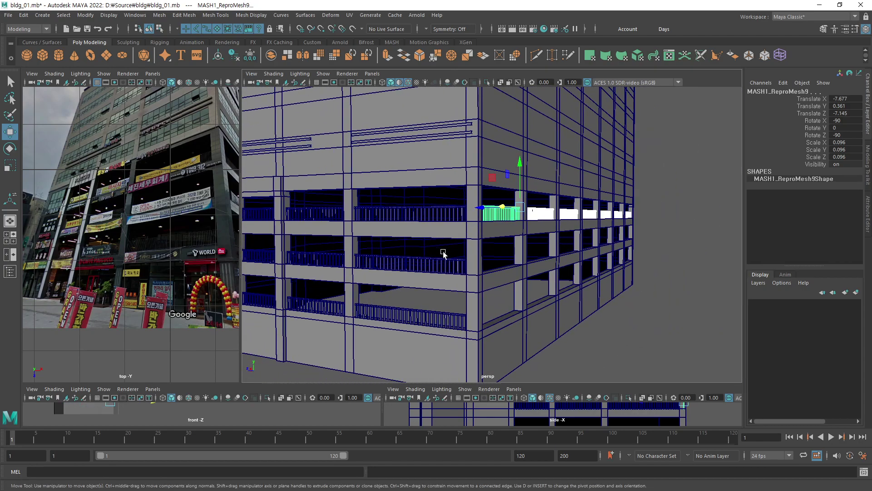
alt+right_drag(443, 254, 526, 239)
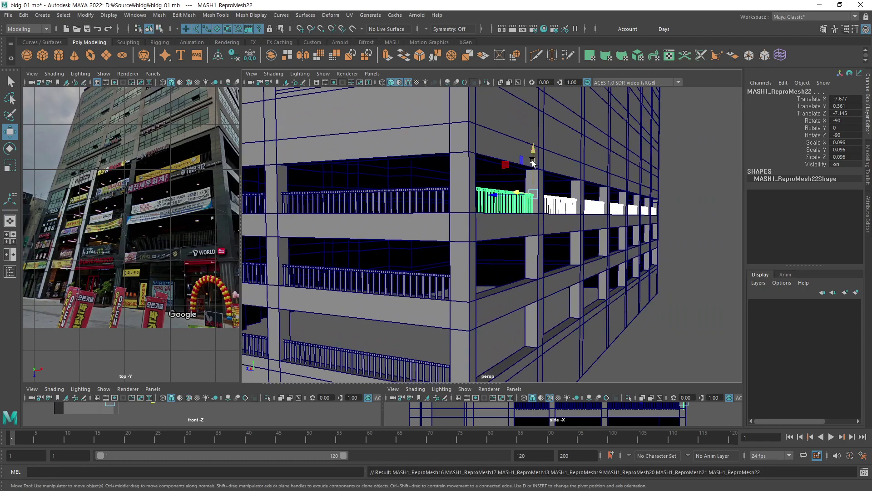
Copy the railing row down one floor, repeat for the floor below, and clear the selection.
shift+drag(534, 165, 423, 285)
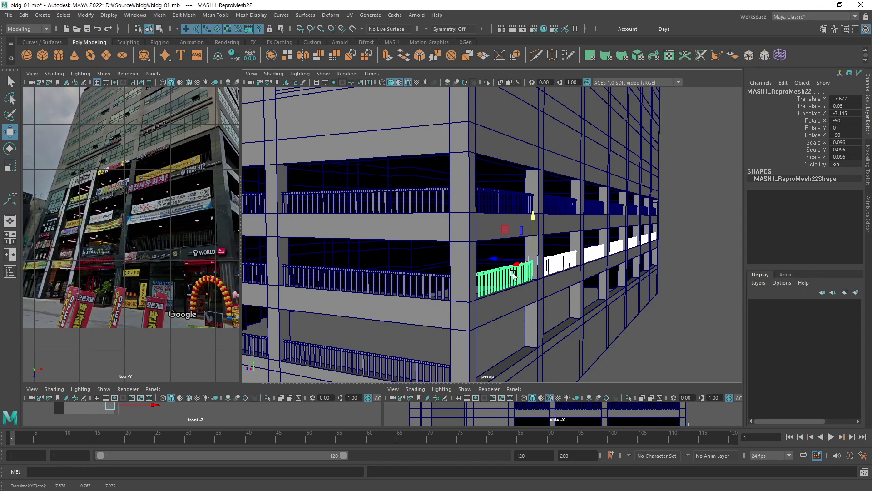
key(shift+d)
alt+middle_drag(516, 314, 563, 244)
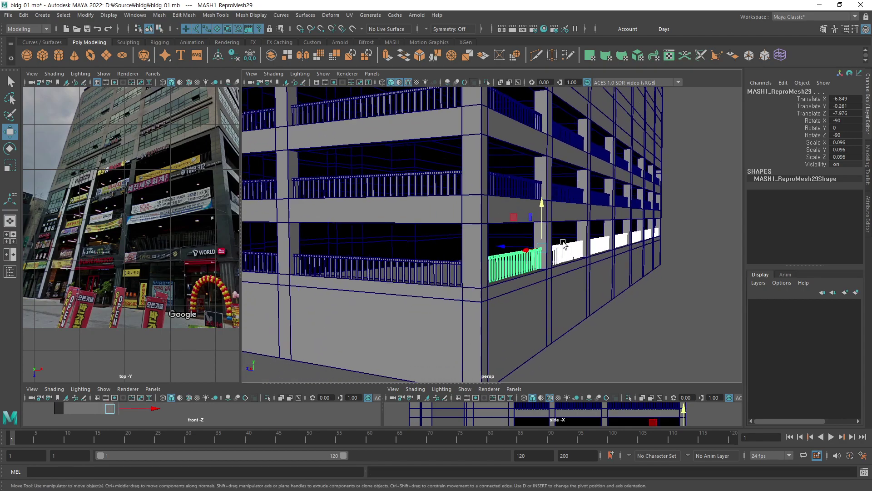
mouse_move(544, 207)
mouse_down()
mouse_move(464, 264)
mouse_move(590, 264)
mouse_up()
click(686, 277)
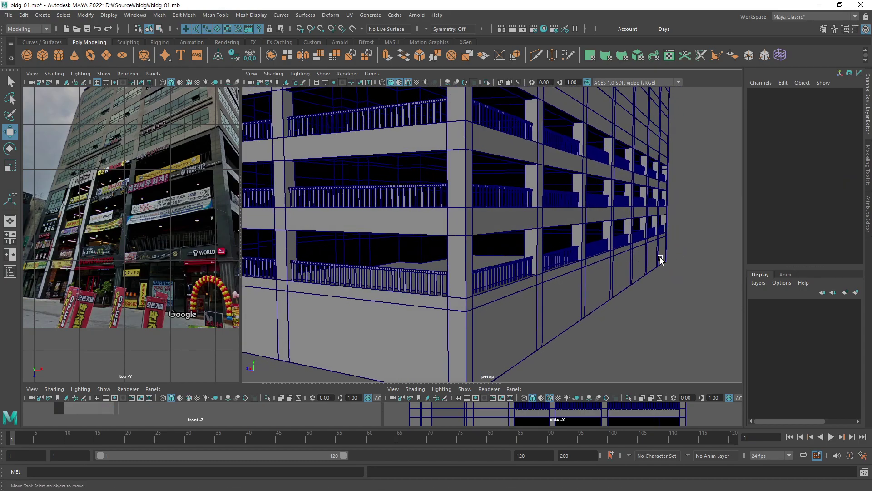
mouse_move(661, 259)
alt+mouse_down()
mouse_move(623, 271)
mouse_move(530, 269)
mouse_move(541, 259)
mouse_move(527, 287)
alt+mouse_up()
mouse_move(527, 286)
alt+right_down()
mouse_move(666, 266)
mouse_move(584, 252)
alt+right_up()
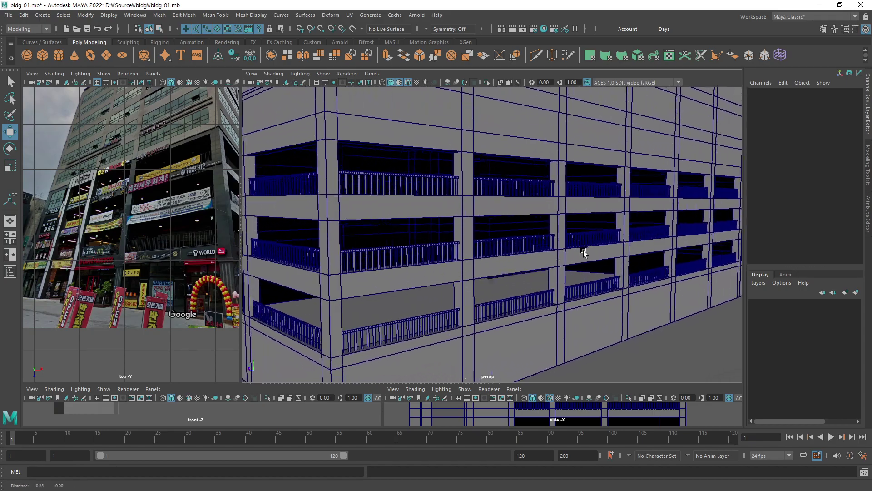
mouse_move(584, 253)
alt+mouse_down()
mouse_move(617, 242)
mouse_move(575, 266)
mouse_move(553, 259)
alt+mouse_up()
mouse_move(553, 259)
alt+right_down()
mouse_move(619, 251)
mouse_move(625, 242)
alt+right_up()
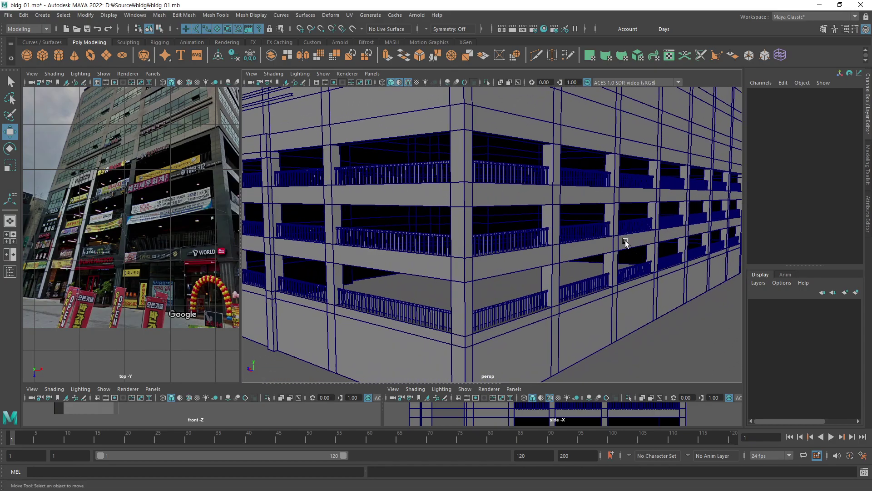
mouse_move(625, 242)
alt+mouse_down()
mouse_move(610, 253)
mouse_move(620, 257)
alt+mouse_up()
alt+right_drag(620, 257, 497, 273)
mouse_move(497, 272)
alt+mouse_down()
mouse_move(577, 275)
mouse_move(549, 259)
mouse_move(498, 266)
mouse_move(553, 247)
alt+mouse_up()
mouse_move(552, 247)
alt+right_down()
mouse_move(671, 245)
mouse_move(599, 247)
alt+right_up()
mouse_move(599, 248)
alt+mouse_down()
mouse_move(538, 245)
mouse_move(625, 232)
mouse_move(608, 241)
mouse_move(616, 236)
alt+mouse_up()
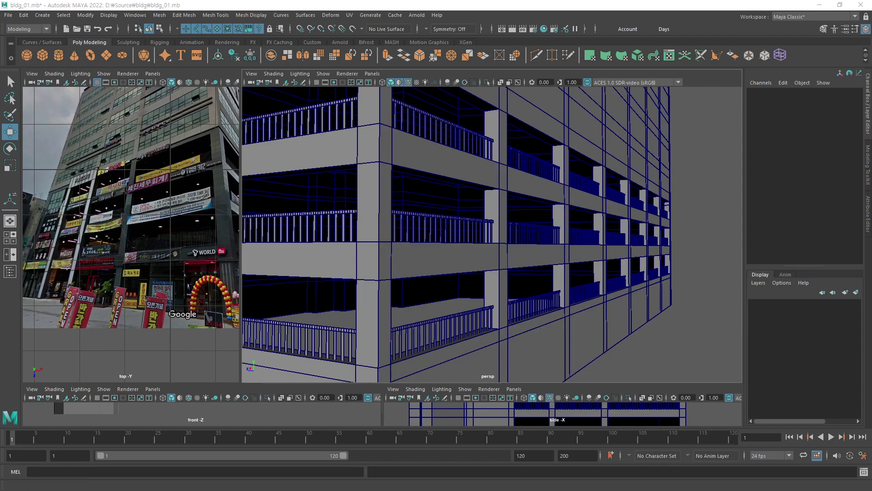
mouse_move(409, 245)
alt+mouse_down()
mouse_move(387, 240)
mouse_move(503, 238)
alt+mouse_up()
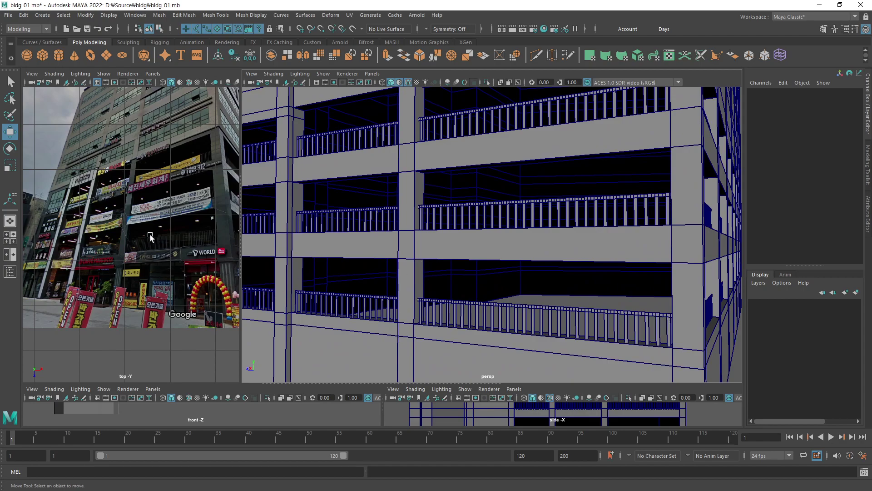
Pan and zoom deep into the reference photo toward the building's corner.
alt+middle_drag(150, 236, 139, 222)
alt+drag(153, 250, 174, 248)
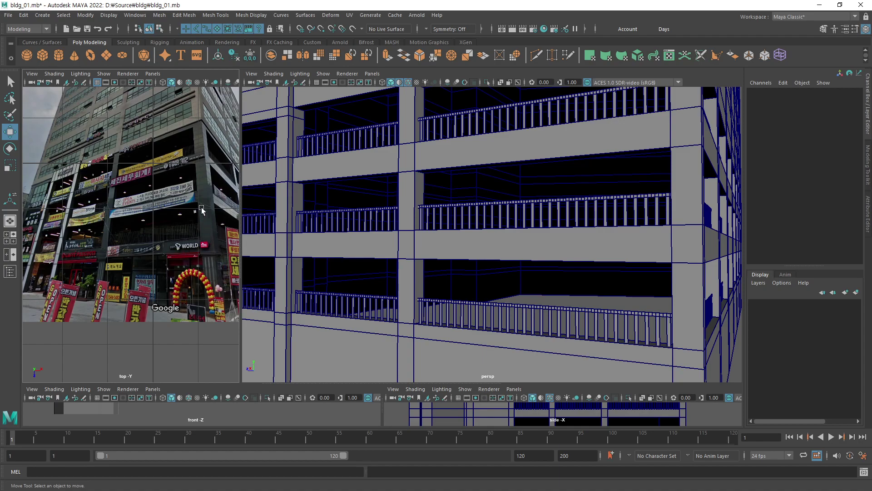
scroll(201, 208, up, 3)
scroll(209, 230, up, 2)
scroll(186, 233, up, 2)
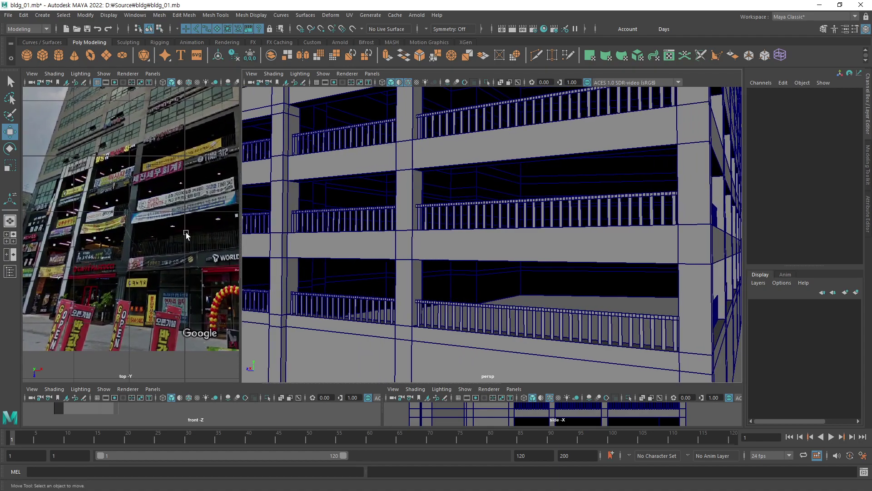
scroll(186, 234, up, 2)
scroll(181, 227, up, 2)
scroll(52, 262, up, 2)
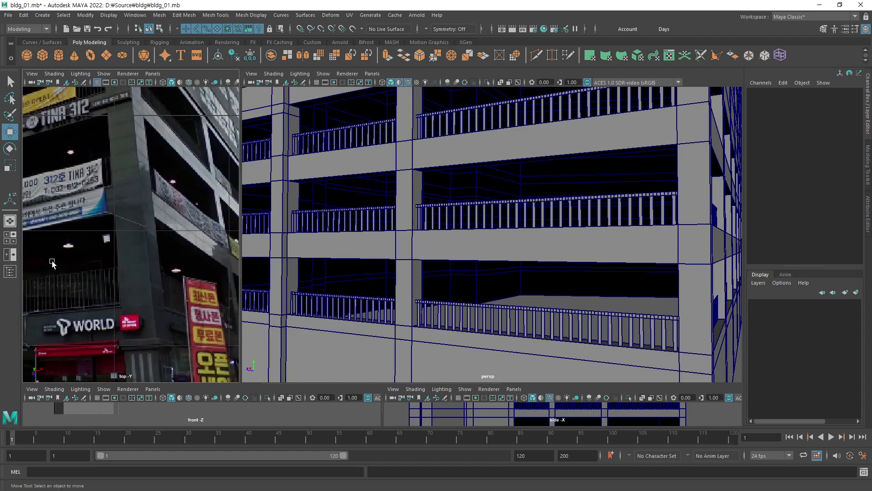
scroll(52, 263, up, 2)
scroll(136, 236, up, 1)
scroll(229, 212, up, 2)
scroll(198, 231, up, 2)
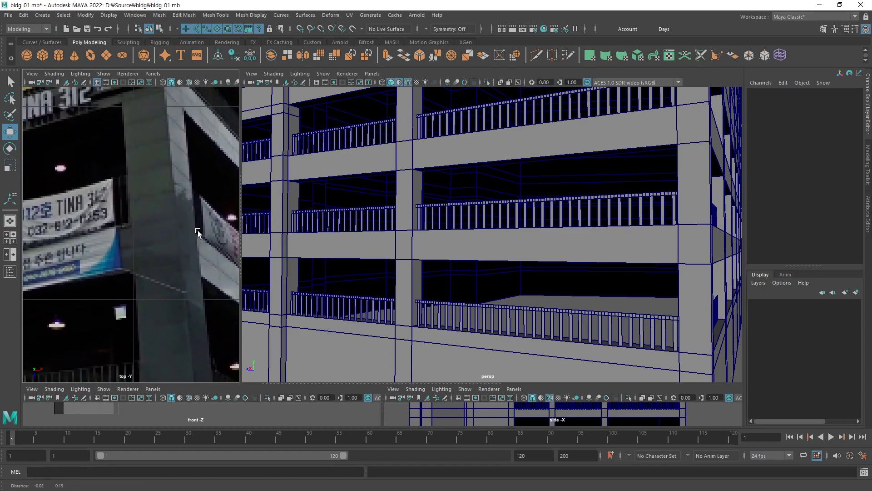
scroll(191, 232, up, 1)
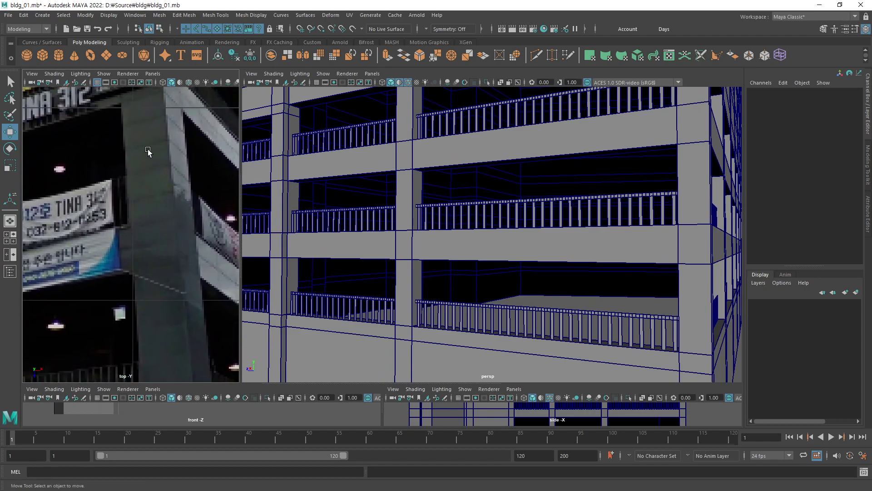
scroll(168, 243, down, 5)
scroll(162, 258, up, 5)
scroll(192, 237, up, 1)
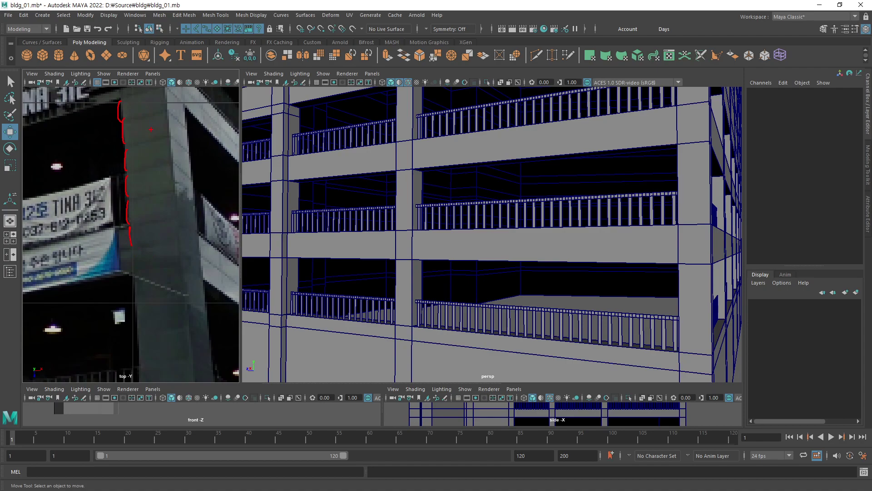
Center the corner pillar in the reference photo and ease the zoom back out.
alt+middle_drag(153, 132, 166, 196)
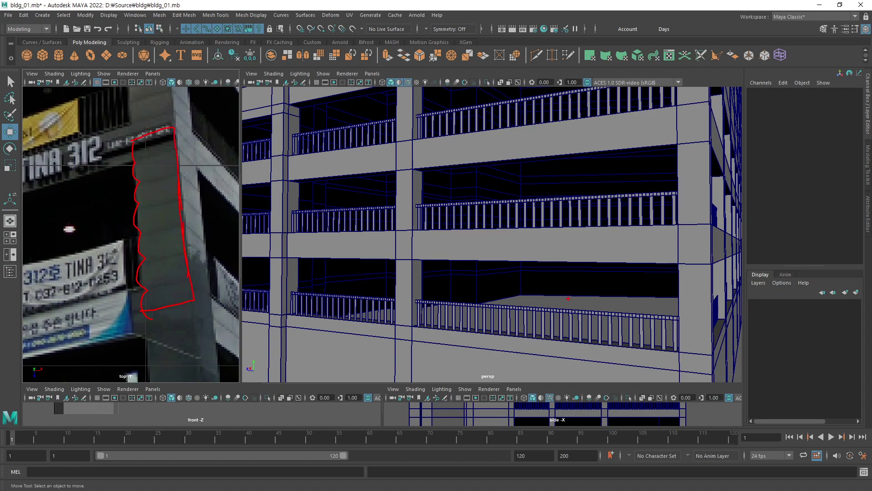
scroll(636, 272, down, 3)
scroll(645, 268, down, 3)
scroll(604, 286, down, 2)
Select the building mesh and frame the whole building and its reference photo.
click(614, 250)
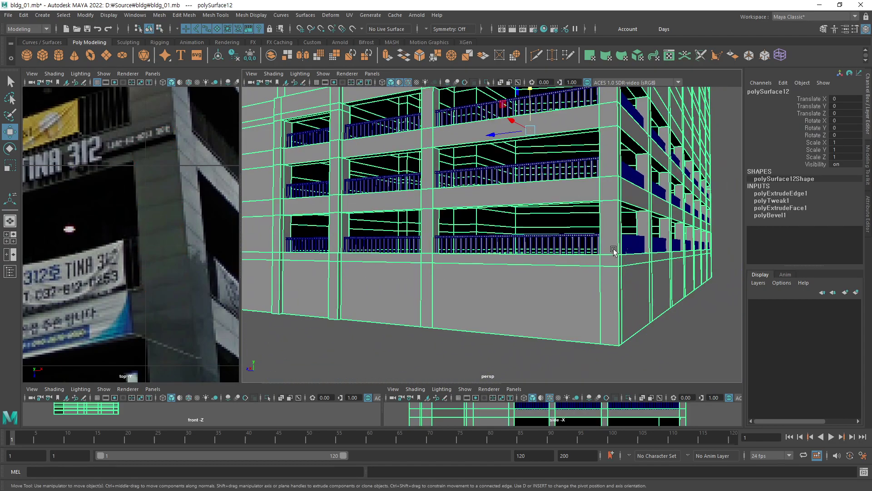
scroll(585, 267, up, 2)
scroll(581, 270, up, 2)
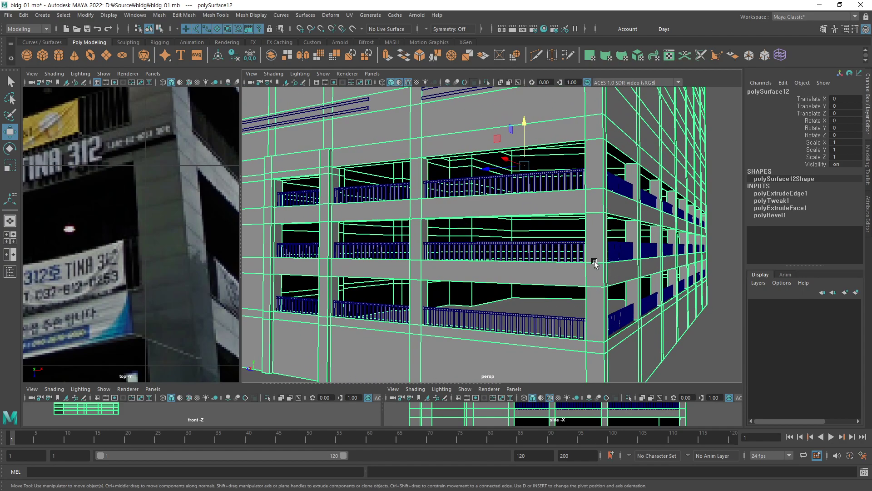
key(ctrl+shift+x)
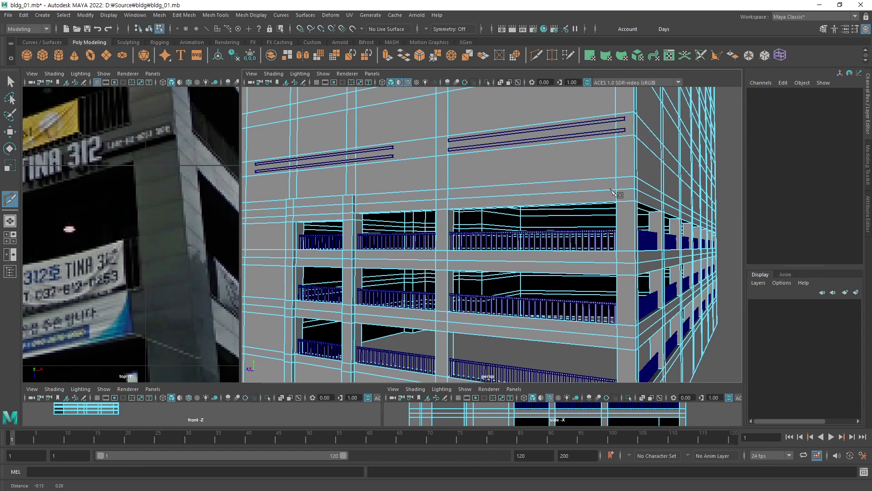
alt+middle_drag(591, 124, 620, 215)
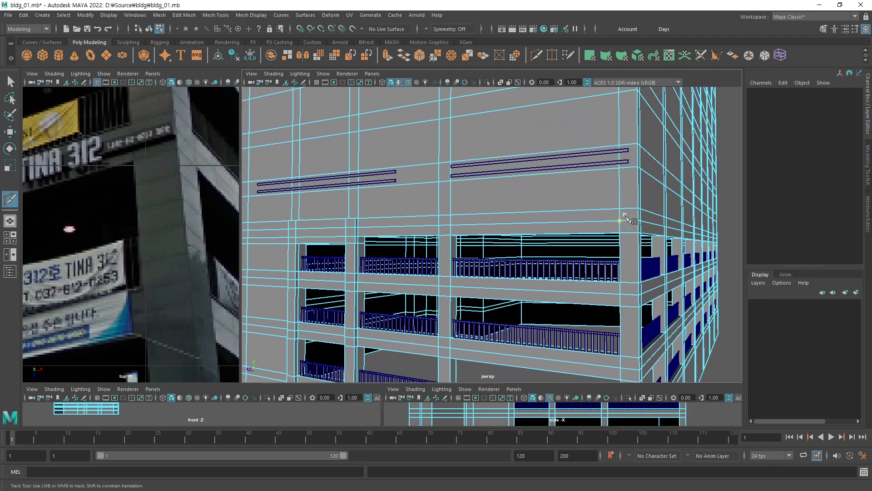
alt+right_drag(609, 308, 496, 241)
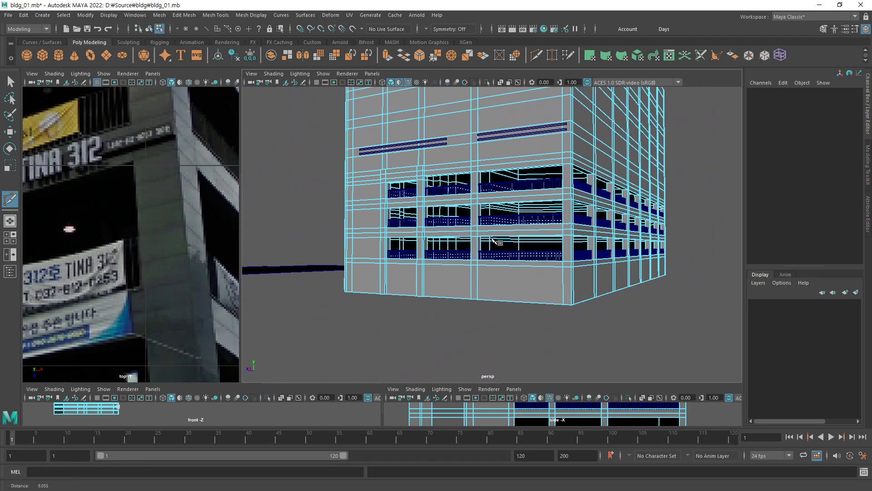
alt+right_drag(156, 239, 132, 245)
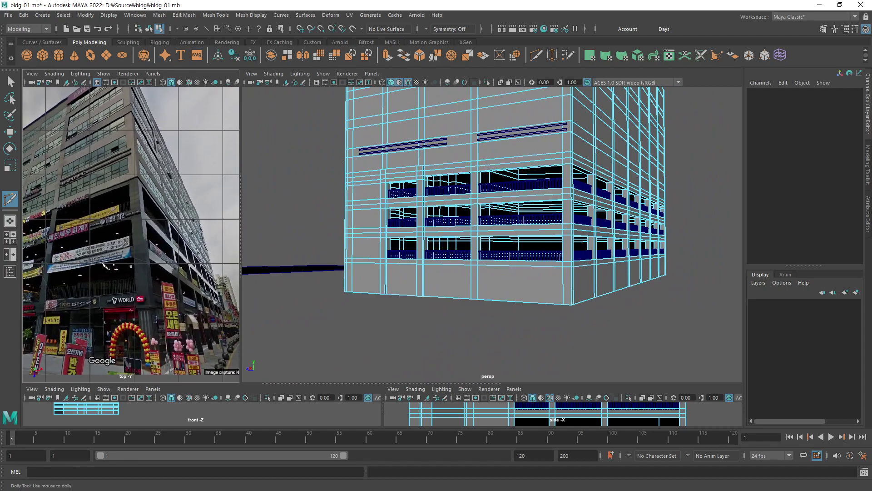
alt+middle_drag(132, 245, 209, 159)
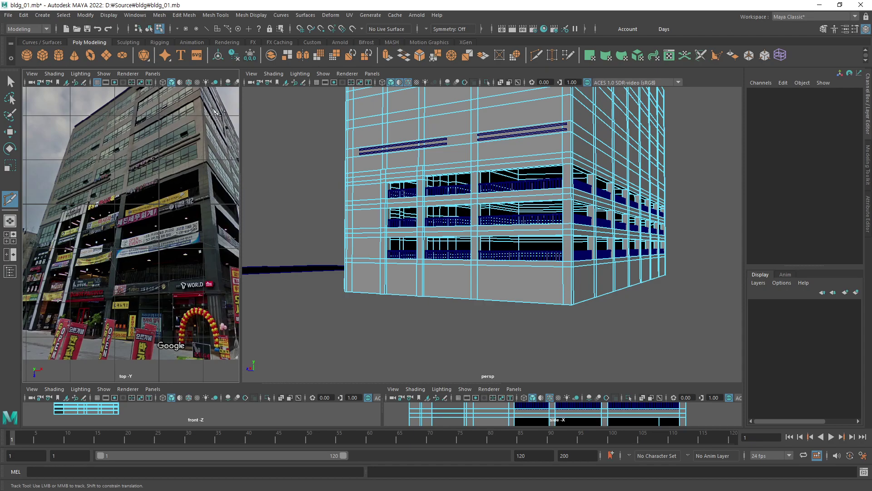
alt+drag(491, 228, 506, 234)
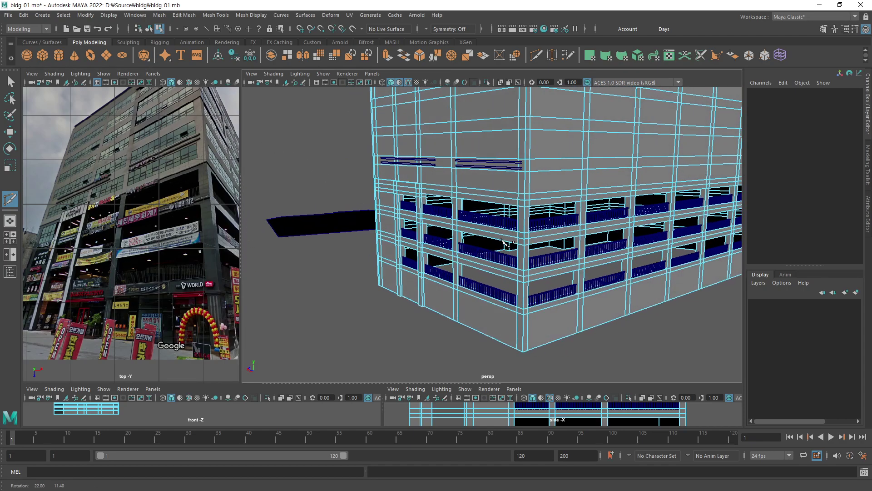
Turn the view square to one facade and maximize the side -X view to frame it.
key(w)
scroll(506, 234, up, 2)
scroll(506, 234, up, 2)
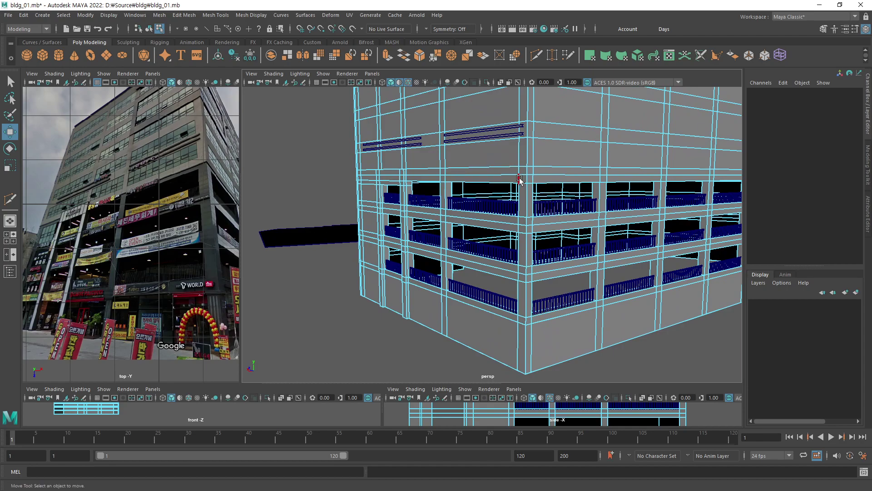
alt+drag(520, 248, 550, 227)
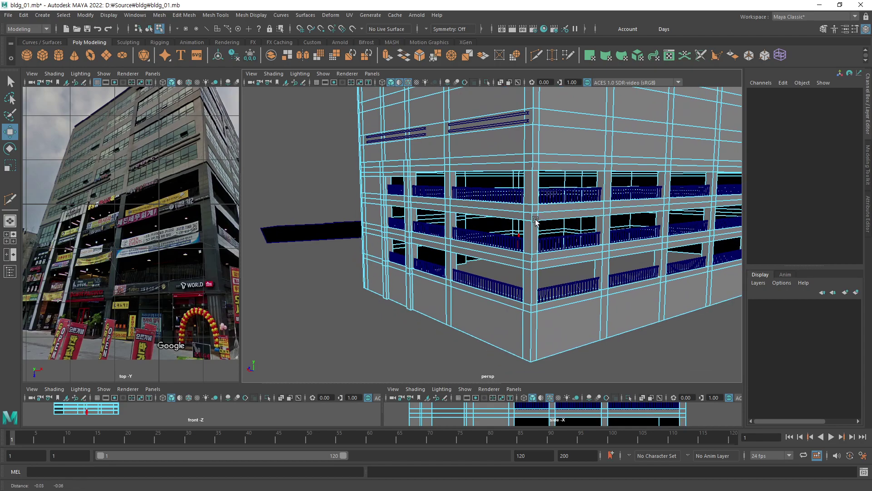
alt+middle_drag(551, 226, 537, 236)
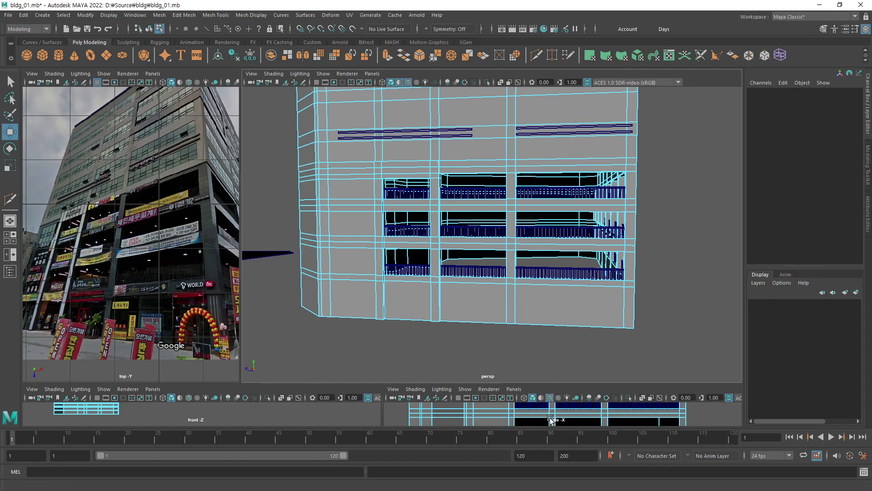
key(space)
alt+middle_drag(543, 288, 570, 271)
scroll(569, 271, down, 1)
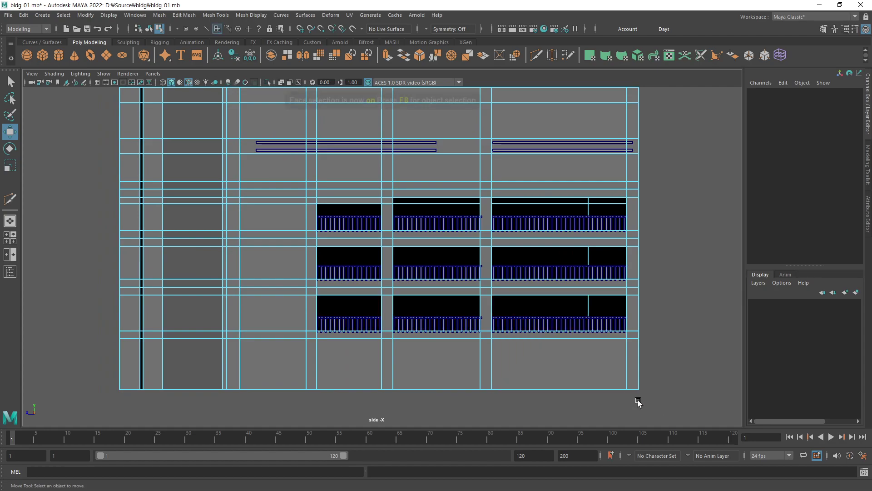
Box-select the lower-floor faces in face mode in the maximized side view.
key(F11)
drag(680, 403, 189, 245)
drag(124, 191, 96, 189)
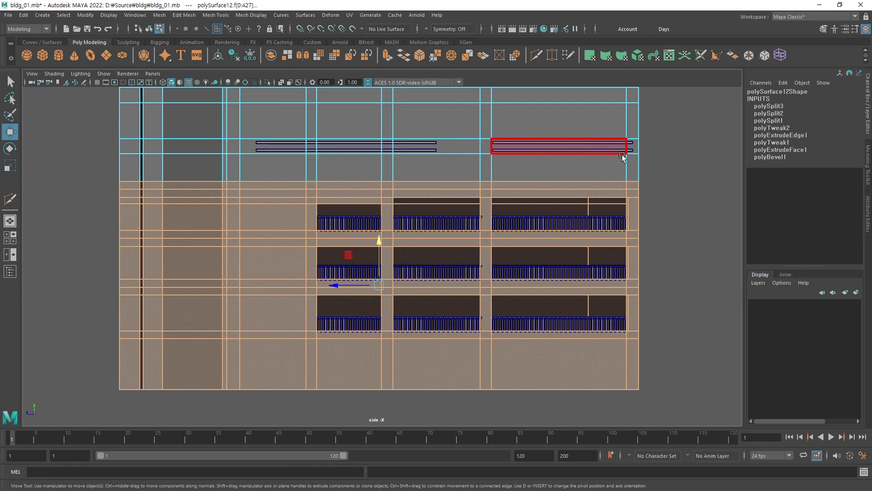
drag(691, 133, 91, 184)
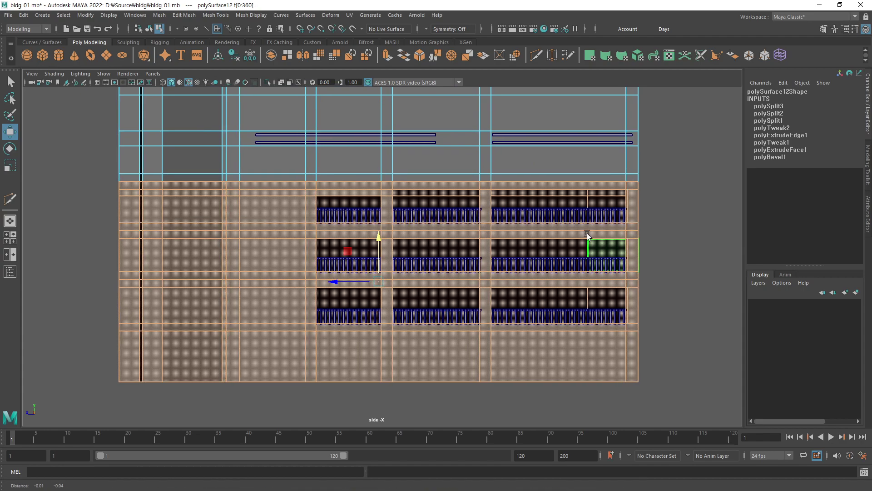
alt+middle_drag(715, 241, 710, 226)
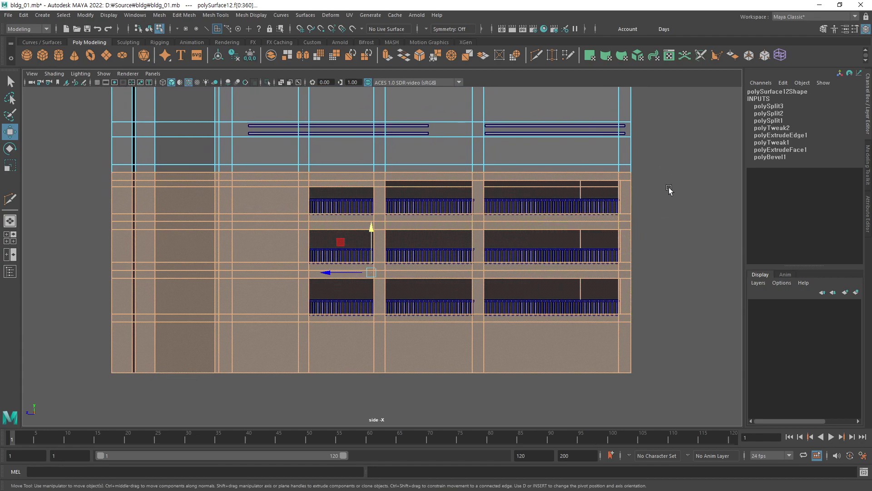
alt+middle_drag(457, 267, 477, 274)
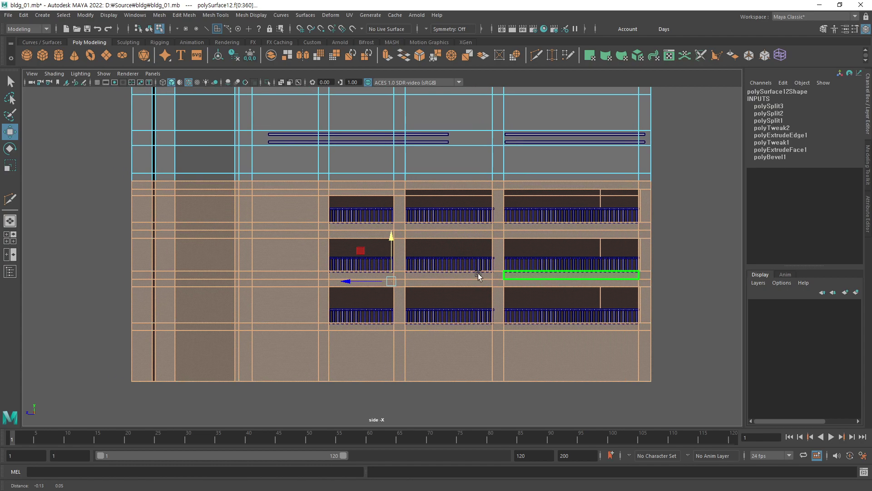
key(space)
key(space)
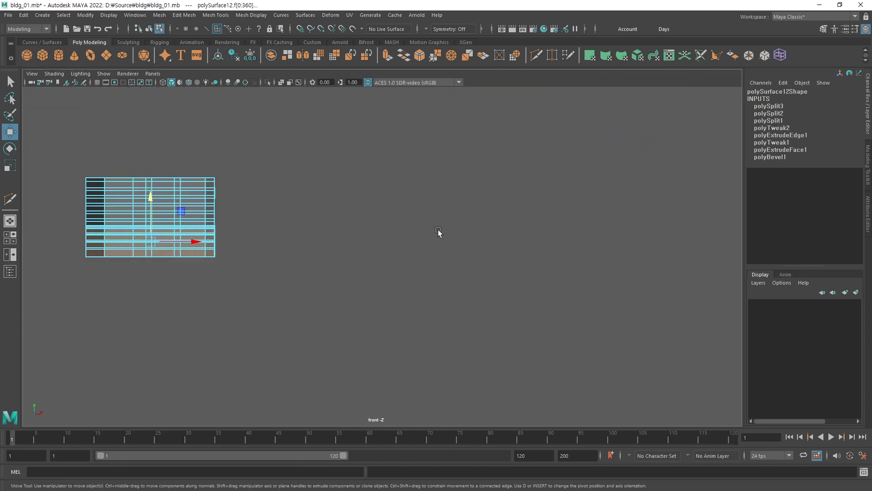
Add the front-side lower-floor faces to the selection from the front view.
alt+middle_drag(238, 286, 402, 289)
scroll(612, 274, up, 5)
scroll(314, 259, up, 1)
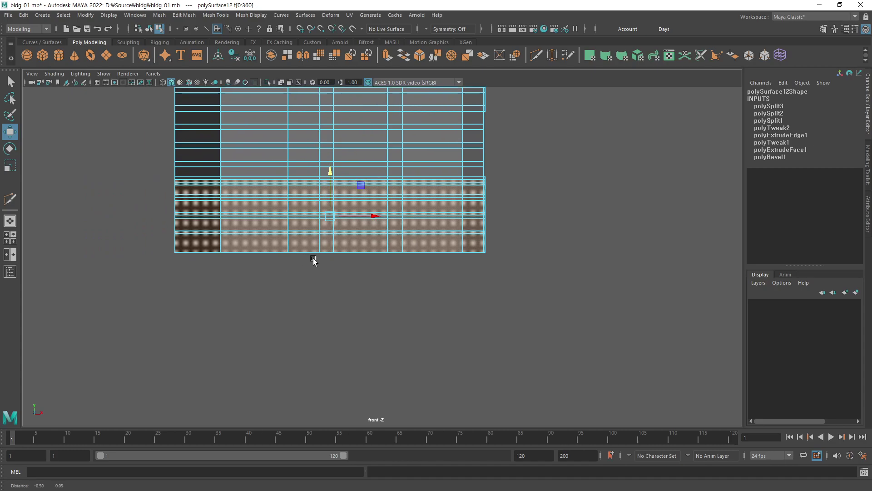
alt+middle_drag(313, 259, 430, 291)
mouse_move(611, 206)
mouse_down()
mouse_move(304, 378)
mouse_move(685, 334)
mouse_up()
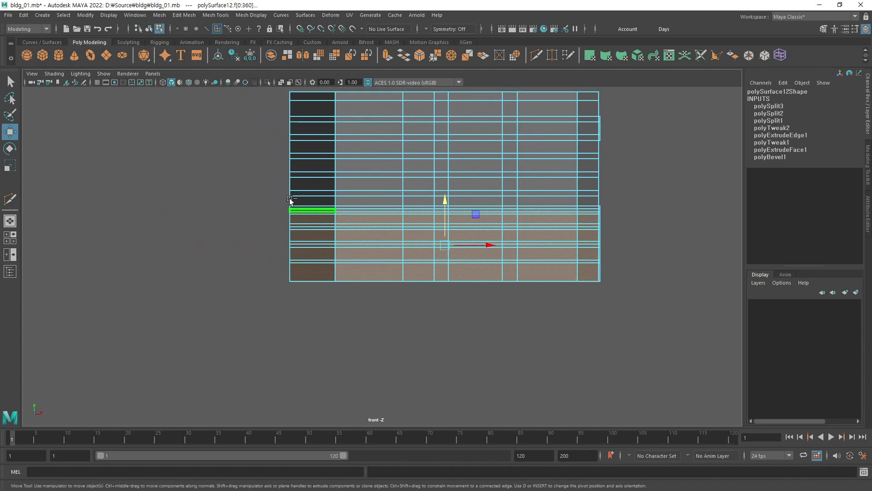
mouse_move(324, 210)
mouse_down()
mouse_move(577, 356)
mouse_move(596, 357)
mouse_move(596, 368)
mouse_up()
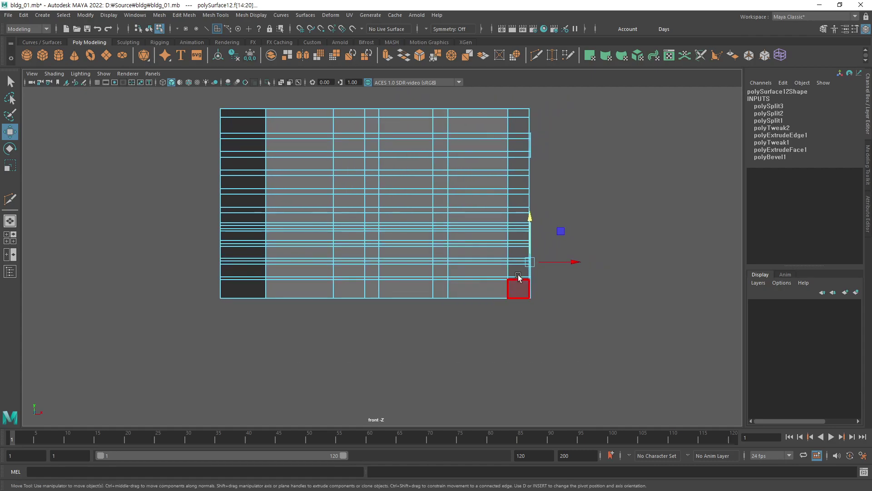
key(space)
mouse_move(506, 220)
alt+mouse_down()
mouse_move(513, 224)
mouse_move(457, 191)
mouse_move(496, 230)
alt+mouse_up()
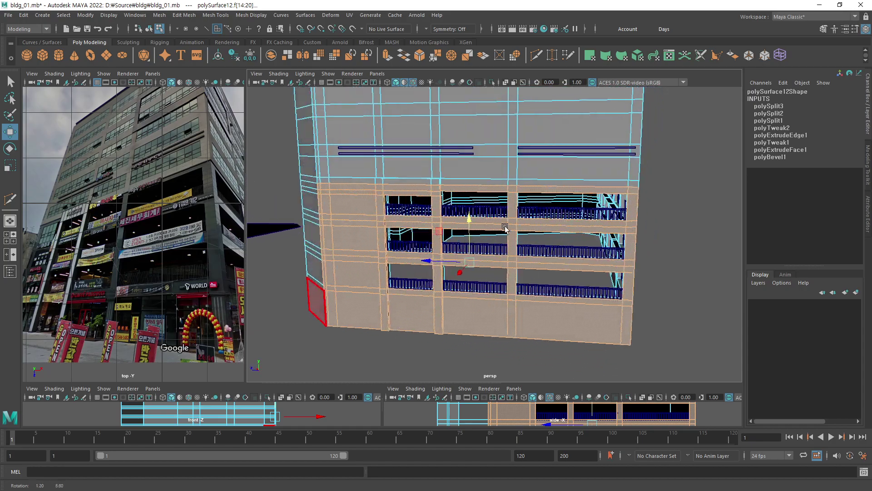
alt+drag(496, 231, 498, 228)
alt+middle_drag(498, 228, 514, 209)
alt+drag(514, 209, 534, 230)
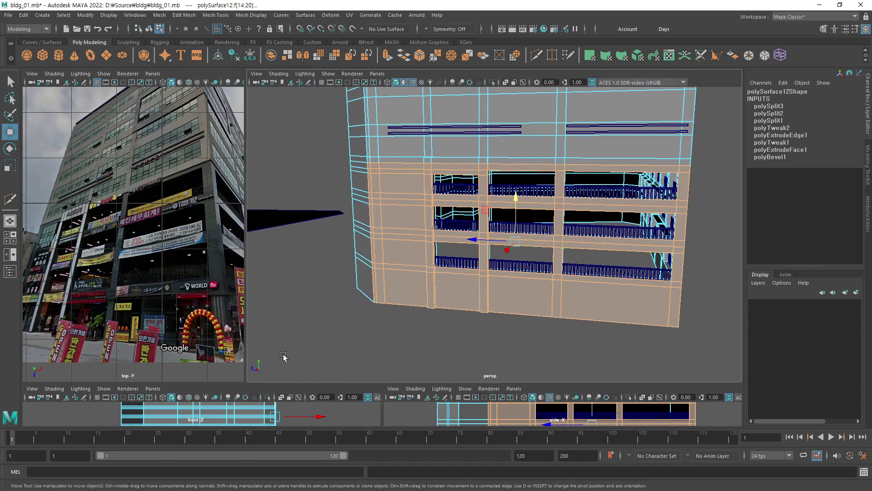
alt+middle_drag(124, 226, 74, 239)
alt+right_drag(74, 239, 268, 195)
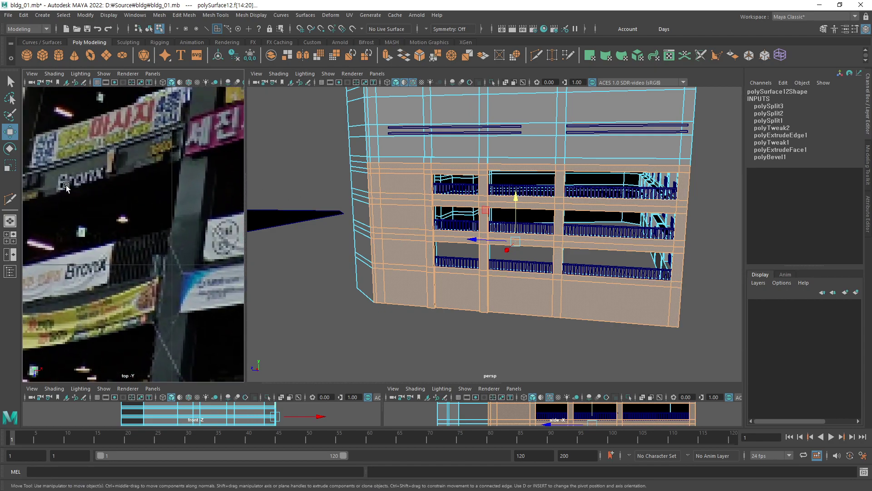
alt+right_drag(67, 187, 192, 233)
alt+middle_drag(192, 233, 175, 169)
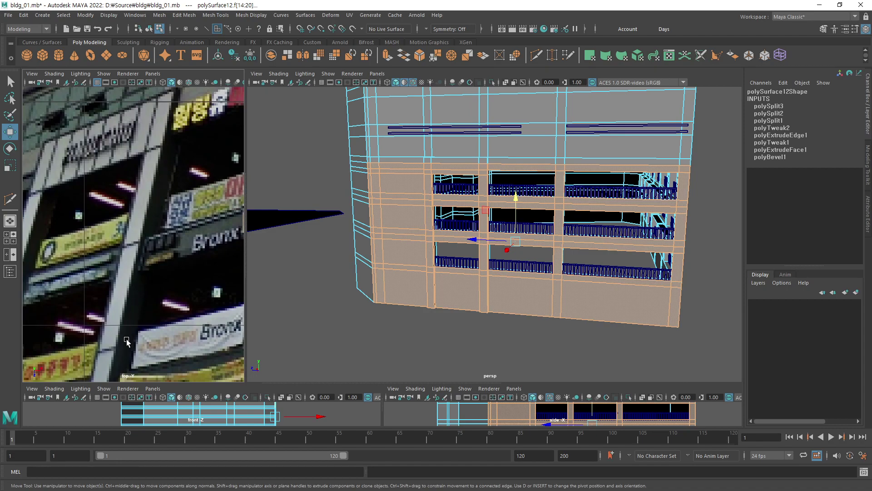
alt+drag(349, 167, 456, 229)
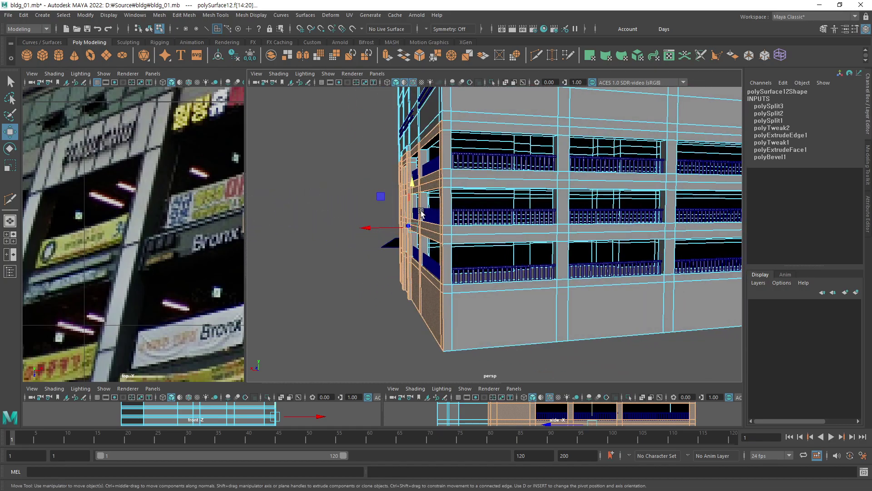
alt+right_drag(455, 229, 542, 213)
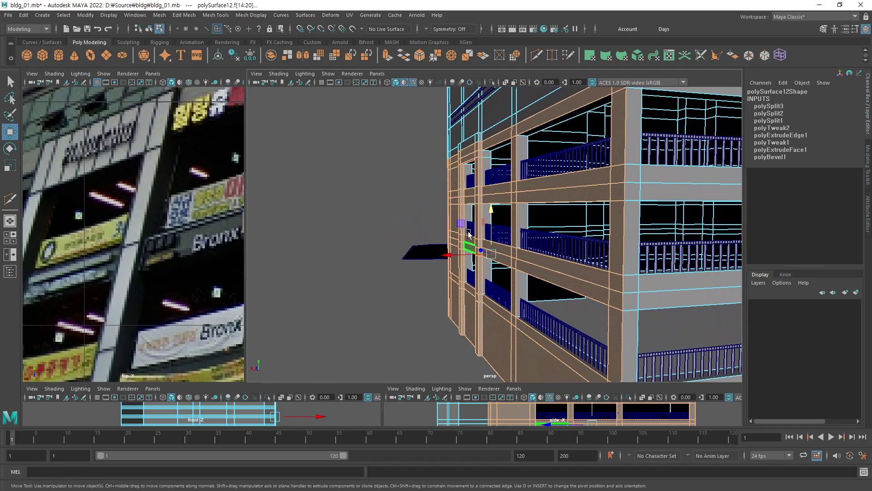
mouse_move(468, 233)
alt+mouse_down()
mouse_move(550, 260)
mouse_move(486, 239)
alt+mouse_up()
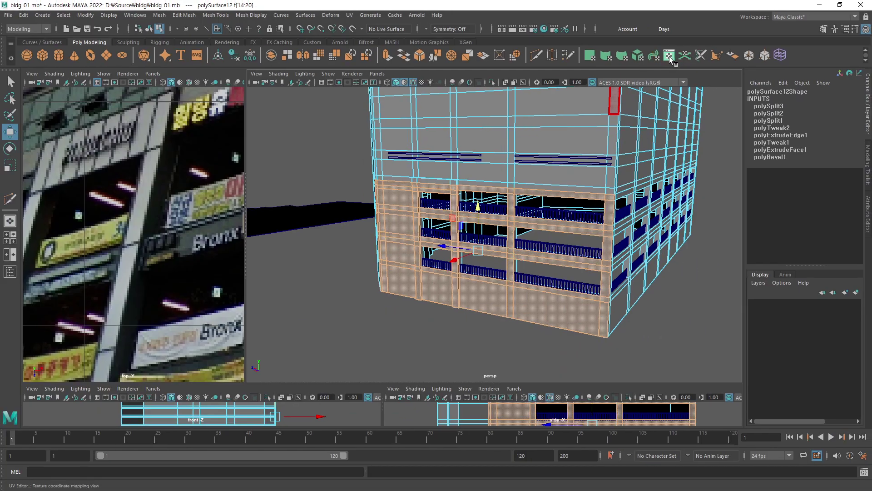
Open the UV Editor over the left viewports and bring up the UV > Planar options.
click(669, 55)
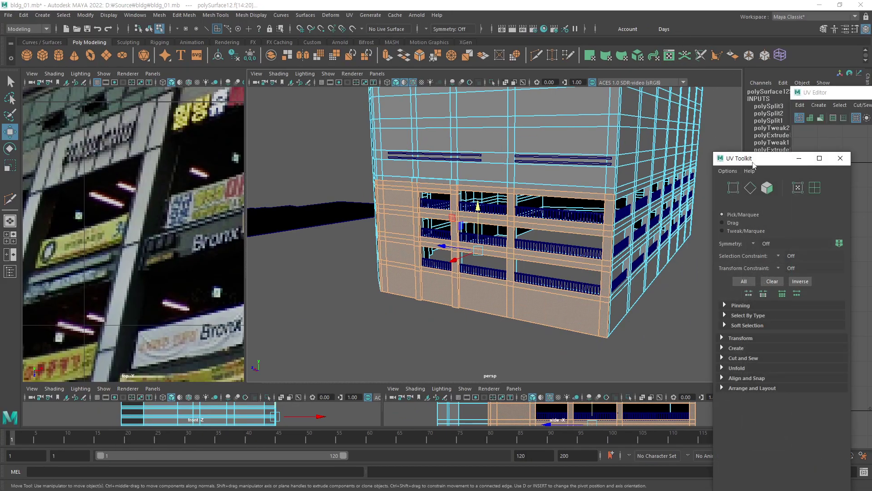
drag(816, 92, 174, 92)
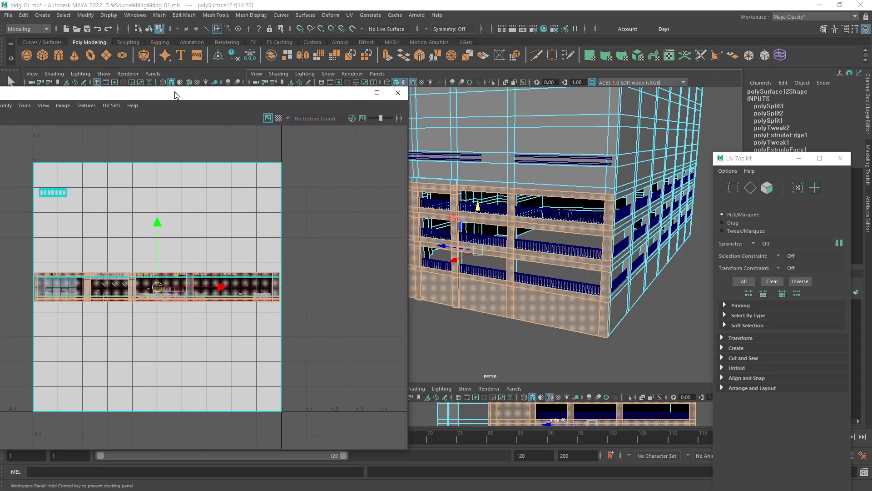
alt+drag(522, 291, 600, 298)
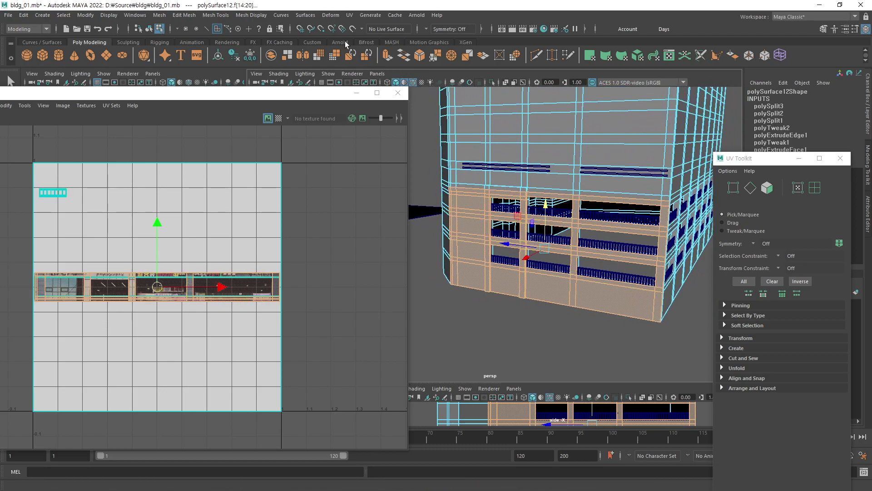
click(349, 17)
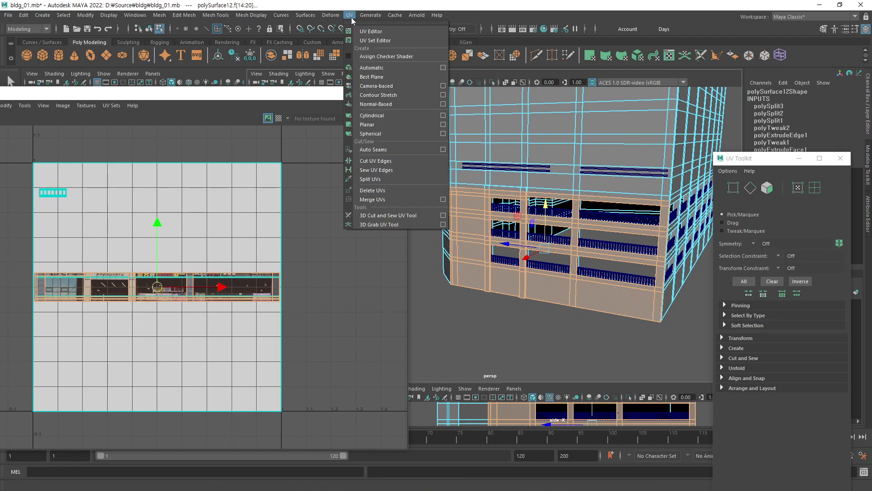
click(443, 124)
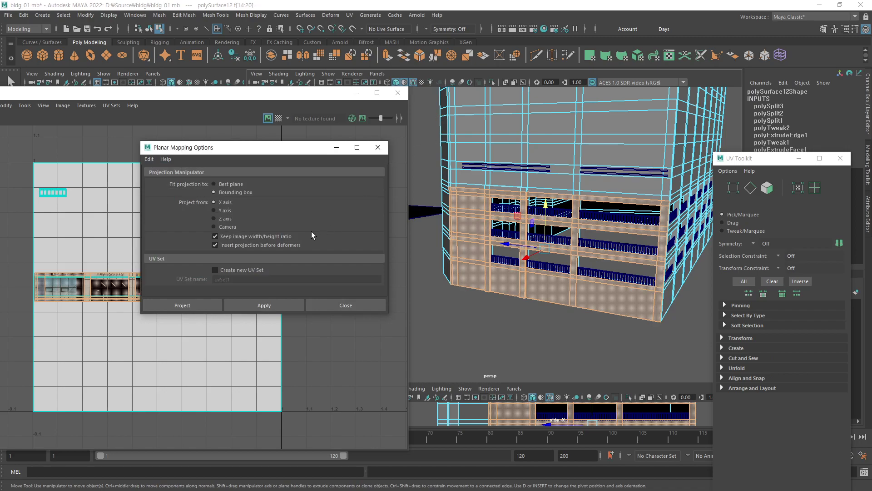
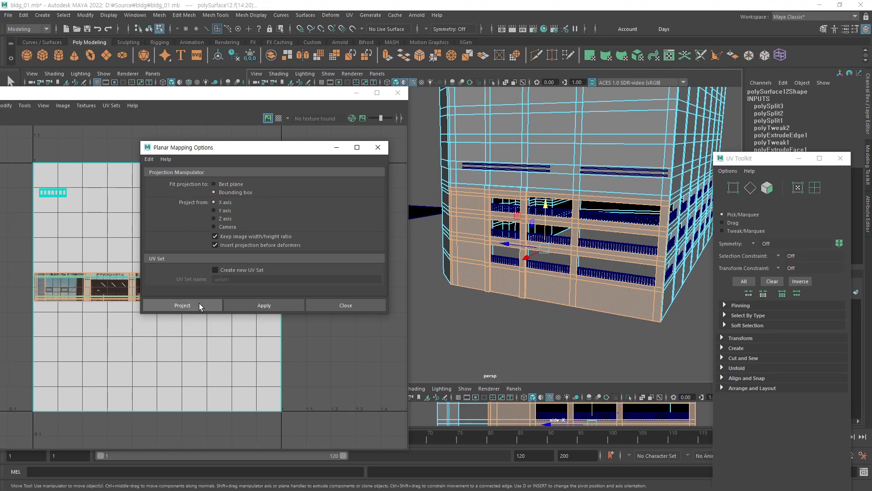
Apply the bounding-box X-axis planar projection and move the new shell above the 0–1 tile.
click(199, 303)
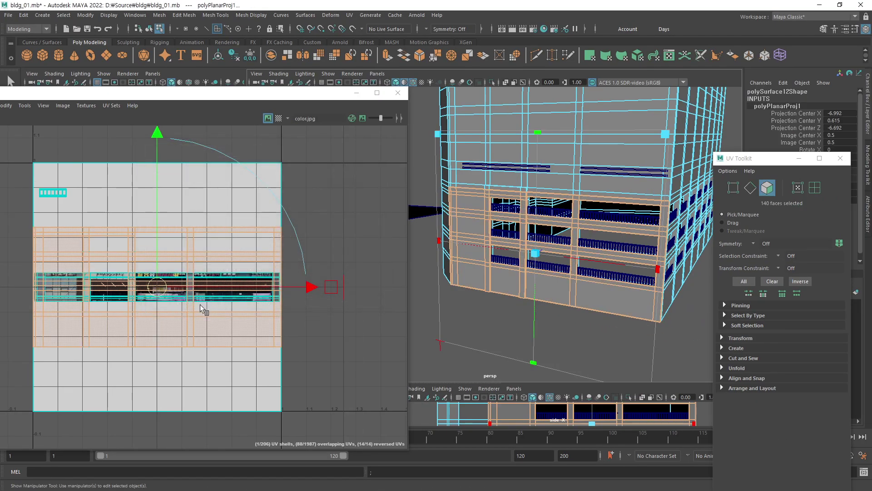
alt+right_drag(290, 329, 98, 362)
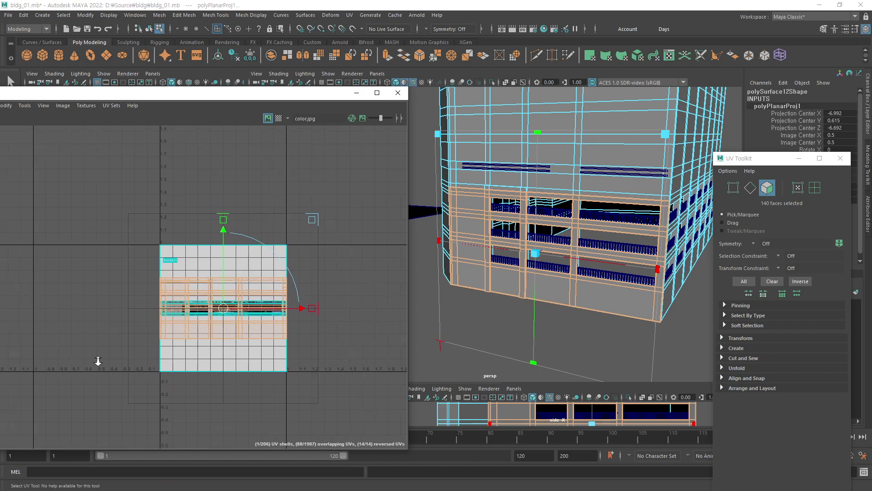
key(w)
mouse_move(305, 388)
middle_down()
mouse_move(213, 260)
mouse_move(206, 281)
middle_up()
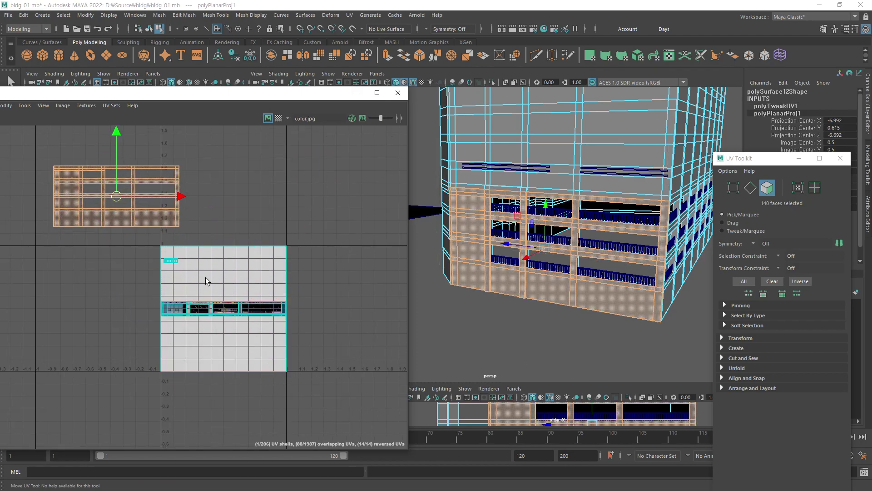
click(236, 203)
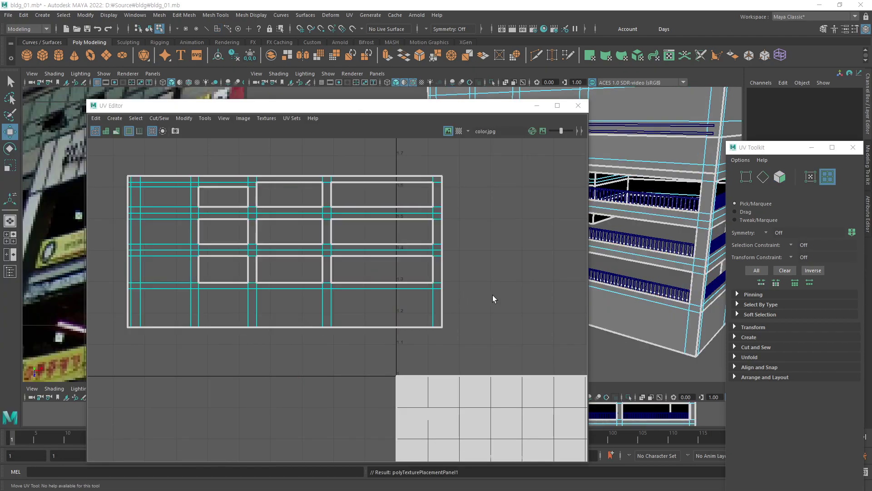
Move the UV Editor aside and select the building mesh in the 3D view.
alt+middle_drag(230, 209, 190, 230)
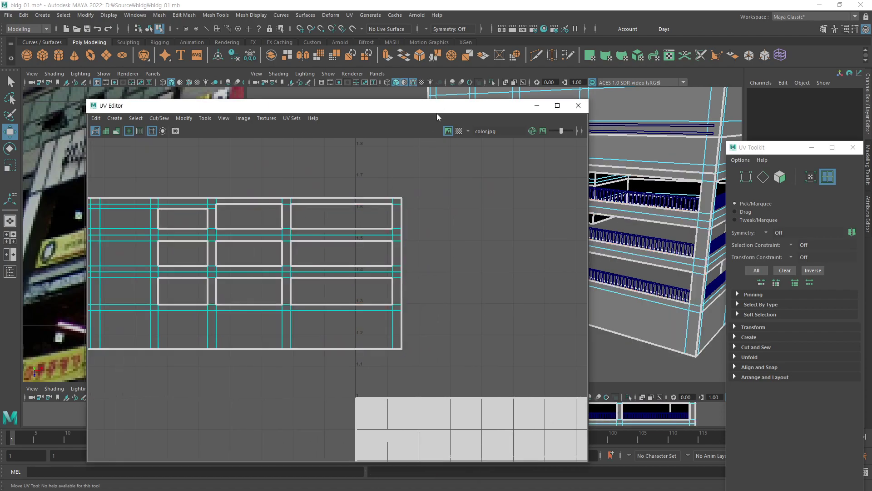
drag(437, 113, 241, 124)
alt+drag(582, 273, 562, 257)
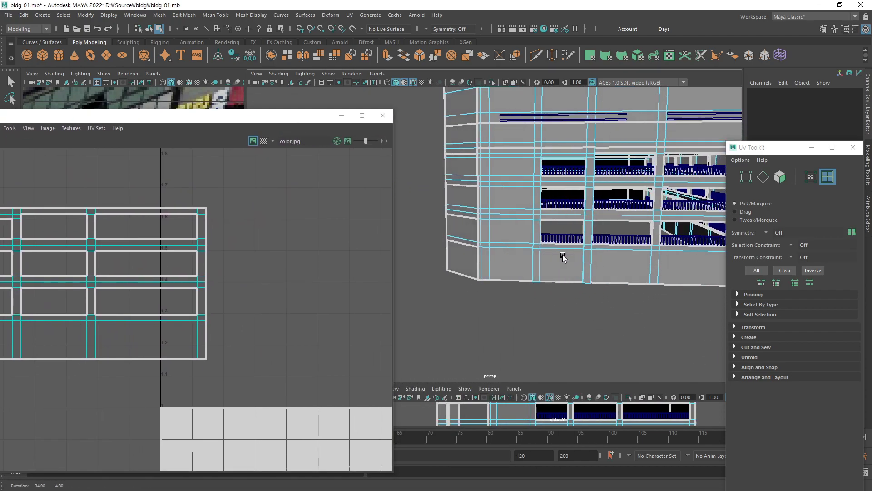
mouse_move(563, 256)
alt+right_down()
mouse_move(676, 272)
mouse_move(582, 341)
alt+right_up()
click(582, 340)
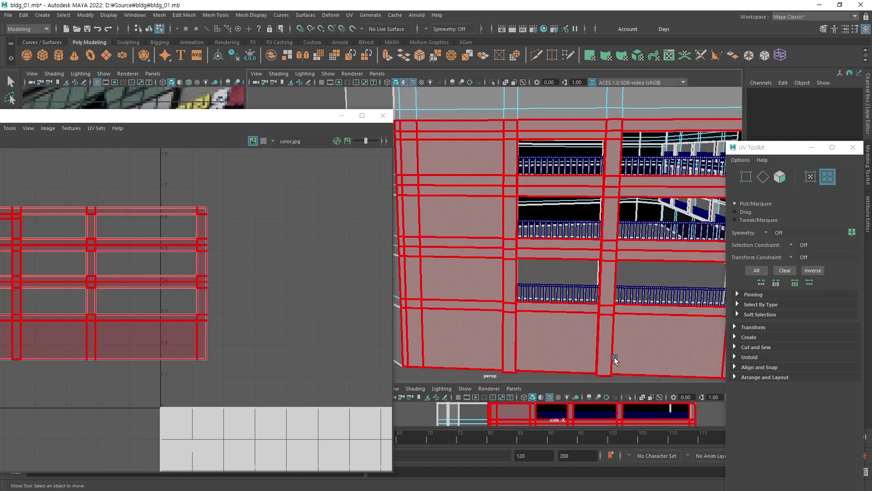
Select the vertical face loops of both pillars in face mode.
key(F11)
click(606, 342)
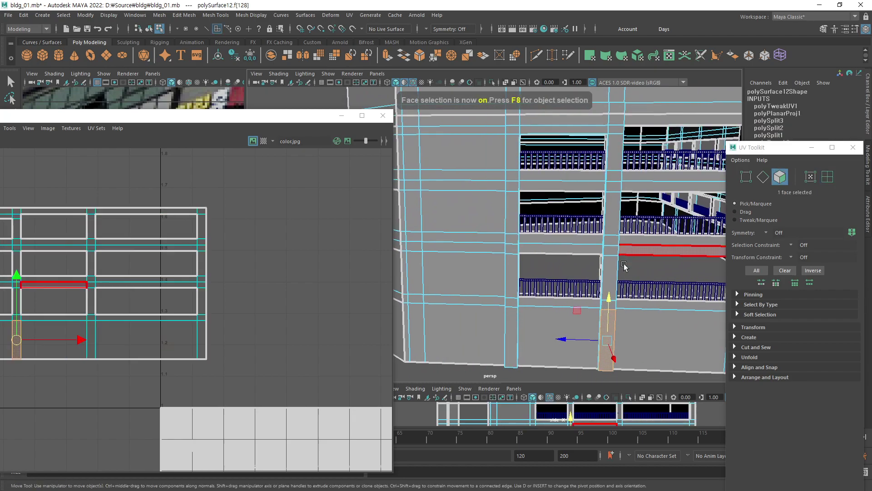
key(q)
shift+double_click(617, 136)
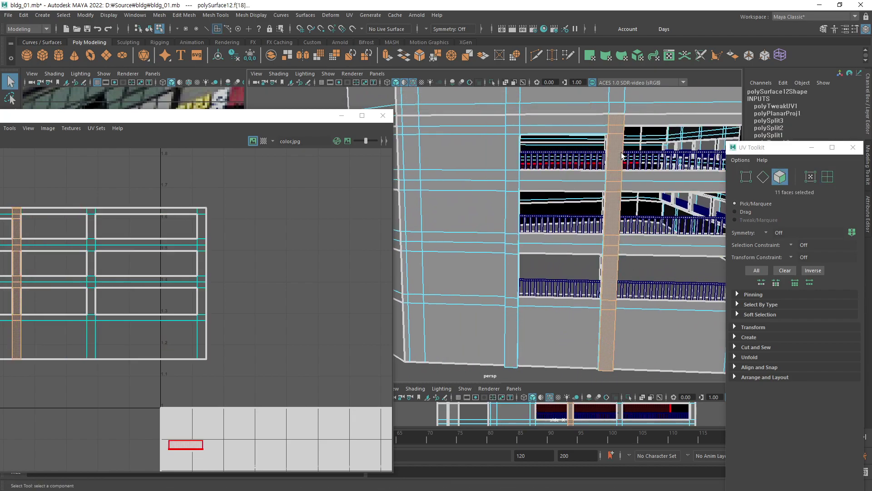
alt+drag(565, 119, 511, 172)
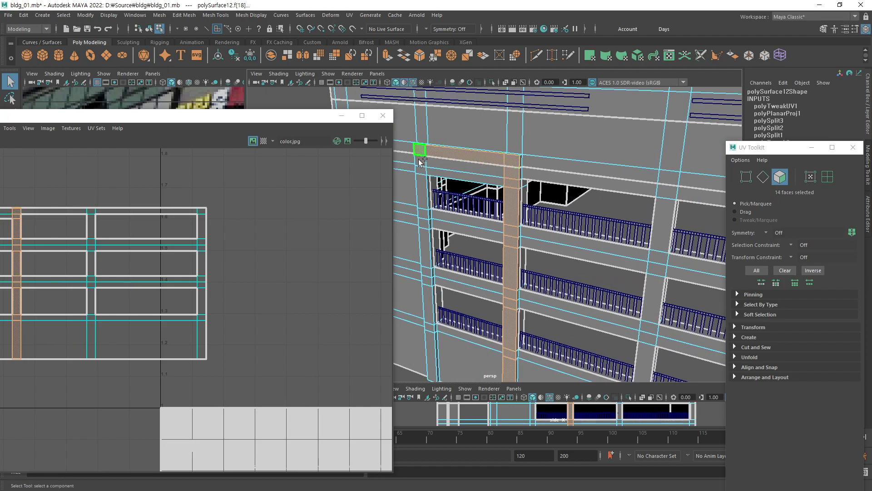
shift+double_click(432, 363)
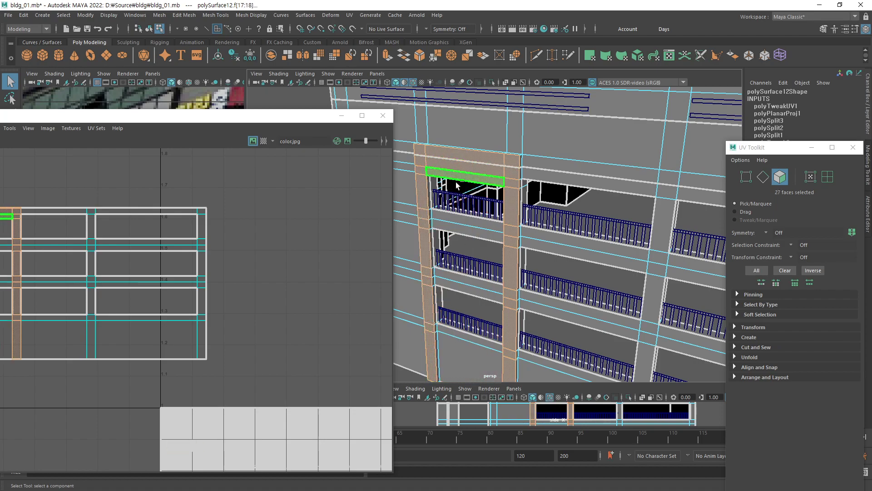
mouse_move(457, 185)
alt+mouse_down()
mouse_move(545, 198)
mouse_move(548, 185)
alt+mouse_up()
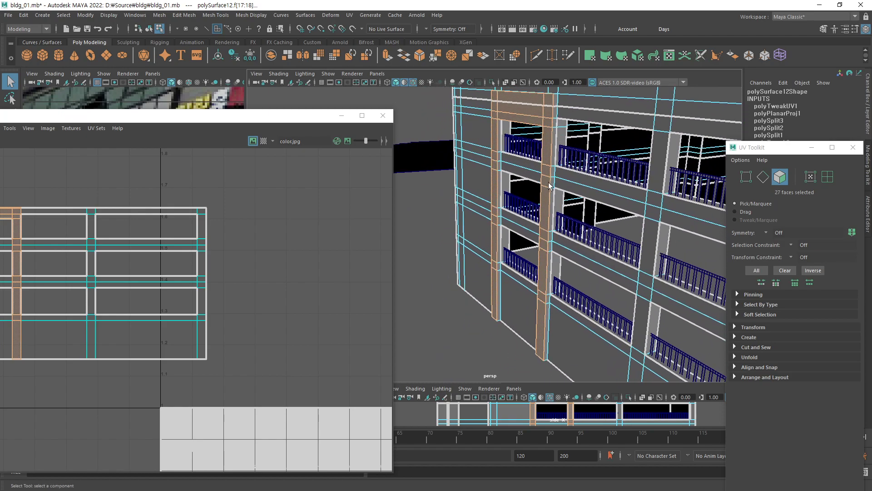
alt+right_drag(548, 185, 551, 191)
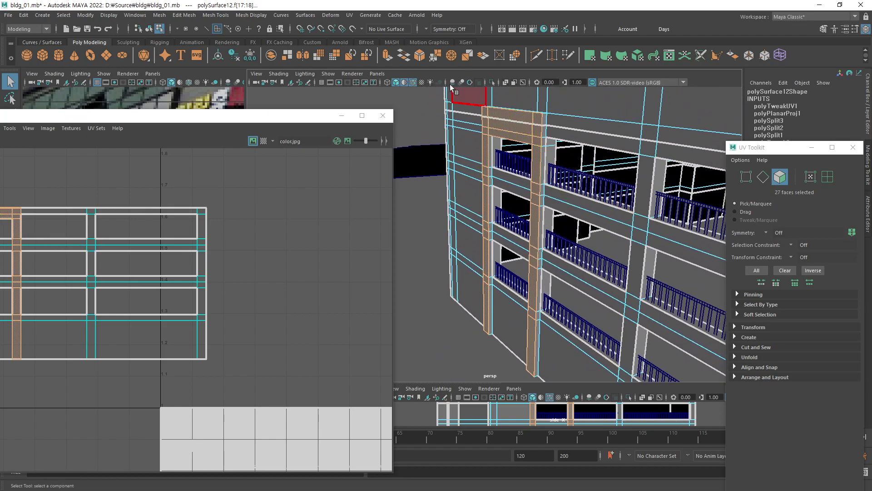
Planar-project the pillar faces and move their tall shell above the texture tile.
click(350, 16)
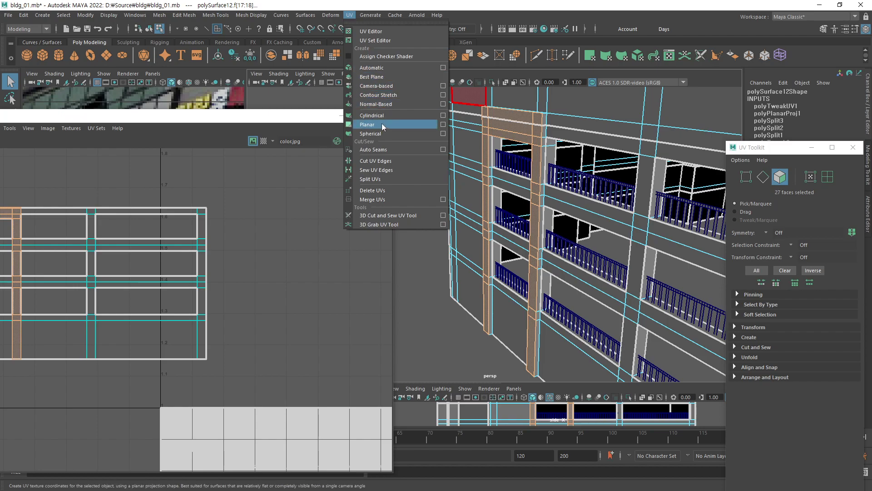
click(382, 122)
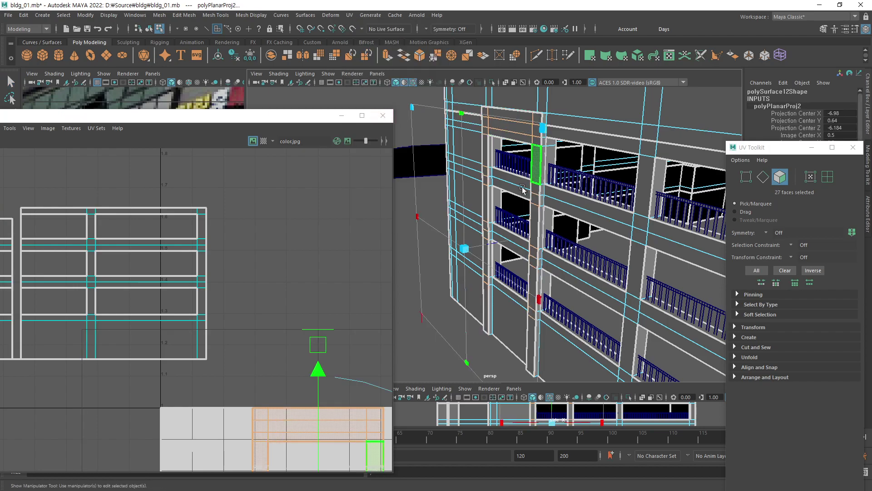
scroll(83, 345, down, 3)
scroll(62, 354, down, 2)
scroll(189, 302, up, 2)
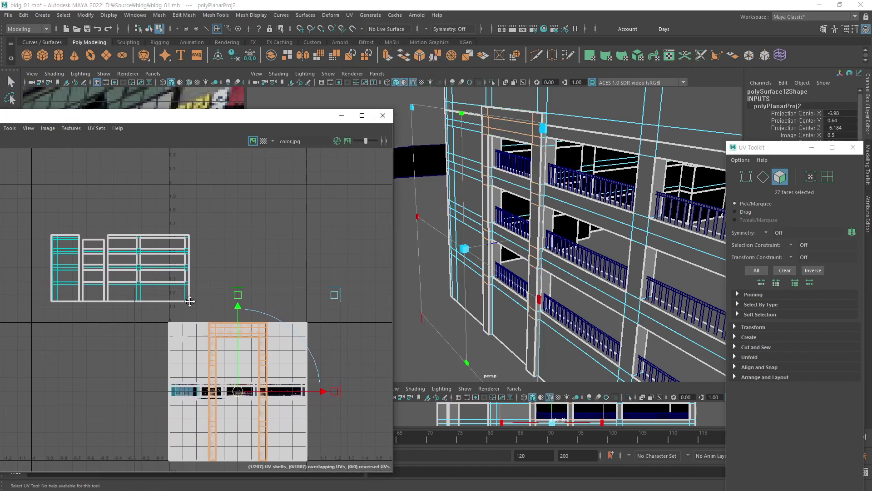
key(w)
middle_drag(228, 401, 288, 243)
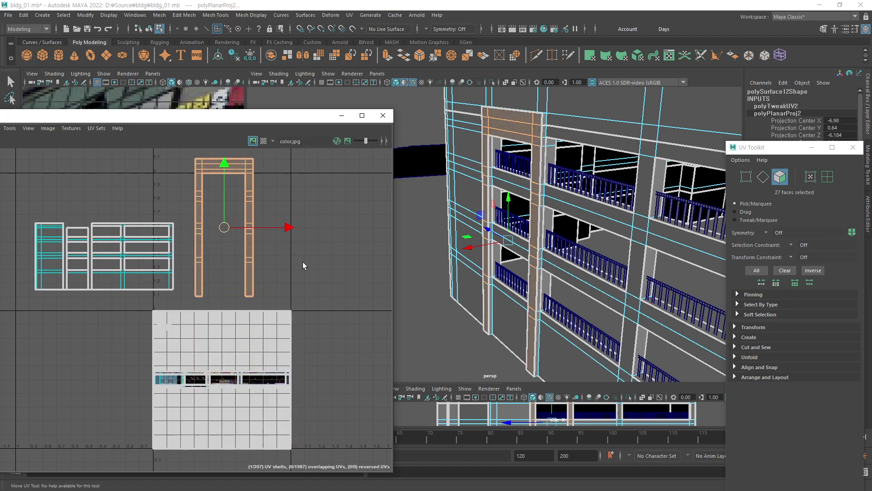
click(277, 309)
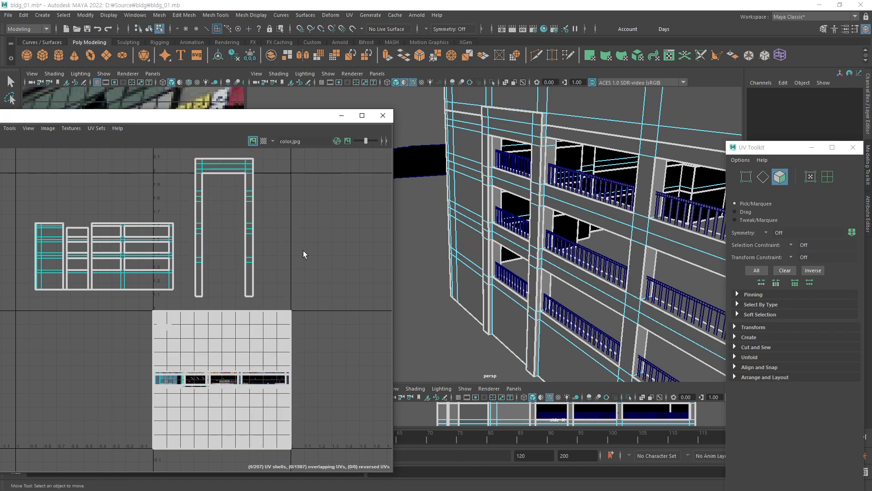
drag(199, 115, 599, 111)
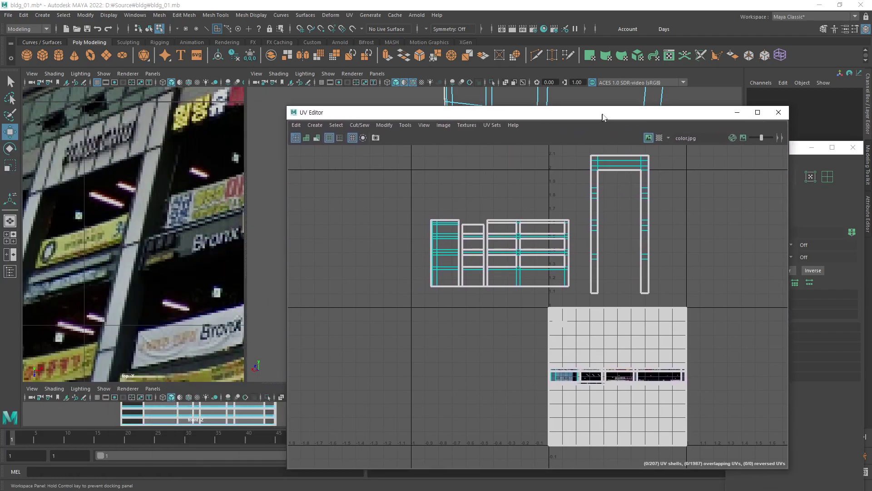
Reposition the UV Editor and turn on Texture Borders to show thick shell edges.
scroll(131, 241, up, 2)
scroll(133, 254, up, 1)
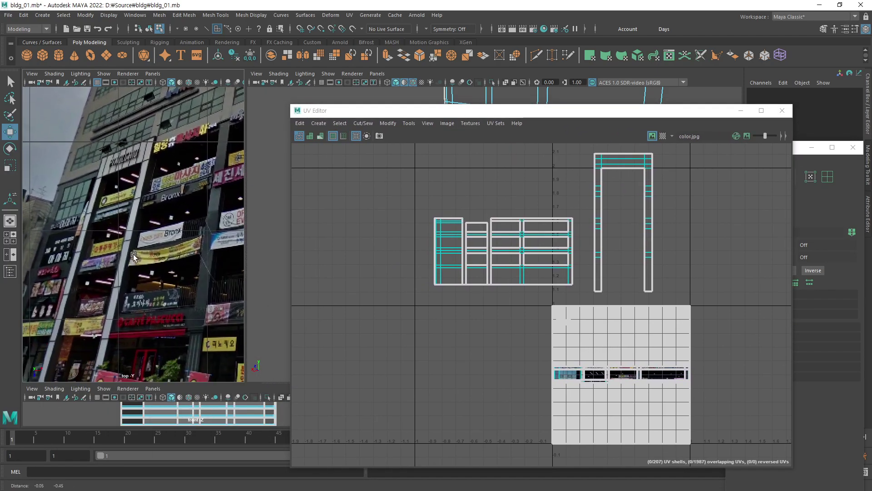
scroll(131, 227, up, 2)
scroll(127, 211, up, 1)
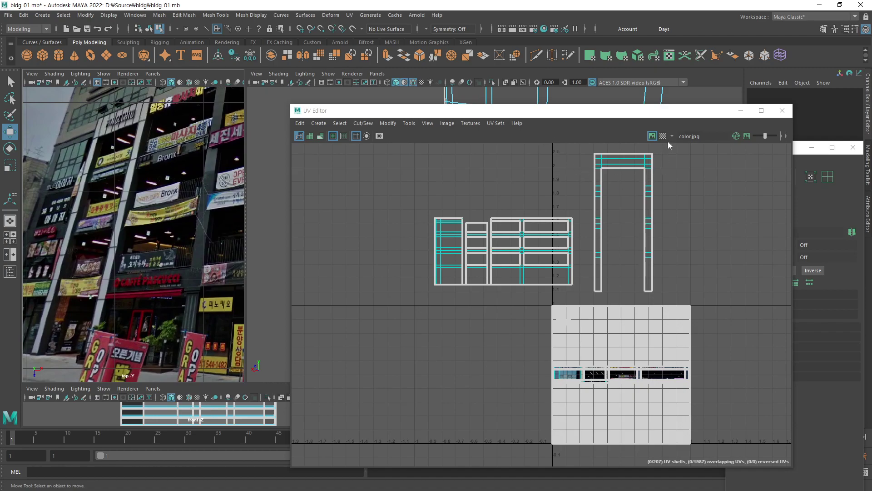
drag(693, 113, 369, 104)
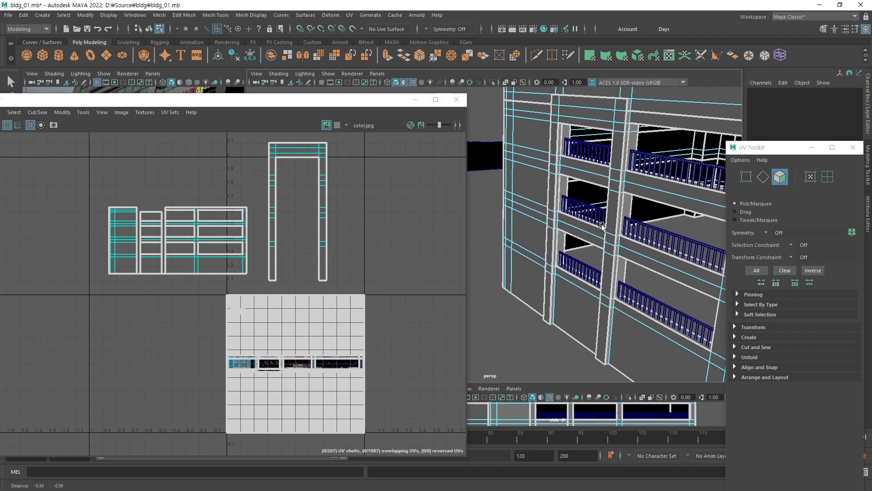
alt+drag(550, 235, 591, 173)
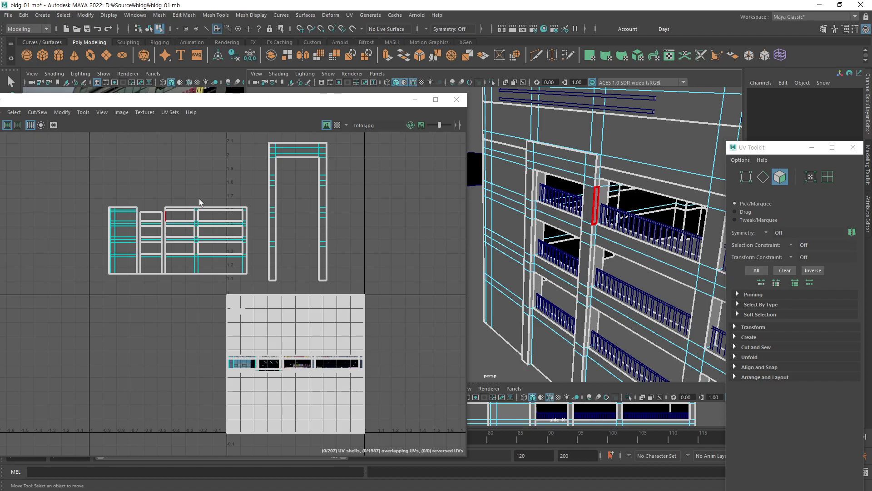
drag(113, 103, 193, 99)
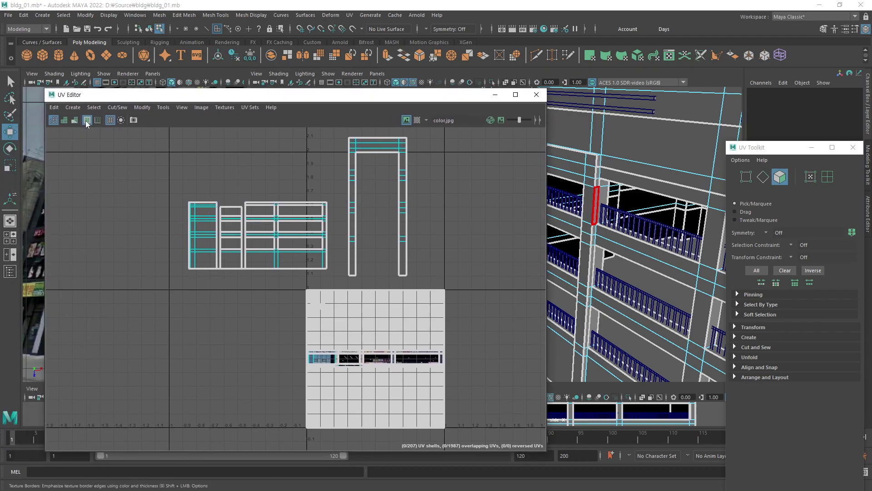
click(87, 121)
Frame the UV shells and select two faces on a lower pillar side strip.
drag(278, 99, 247, 118)
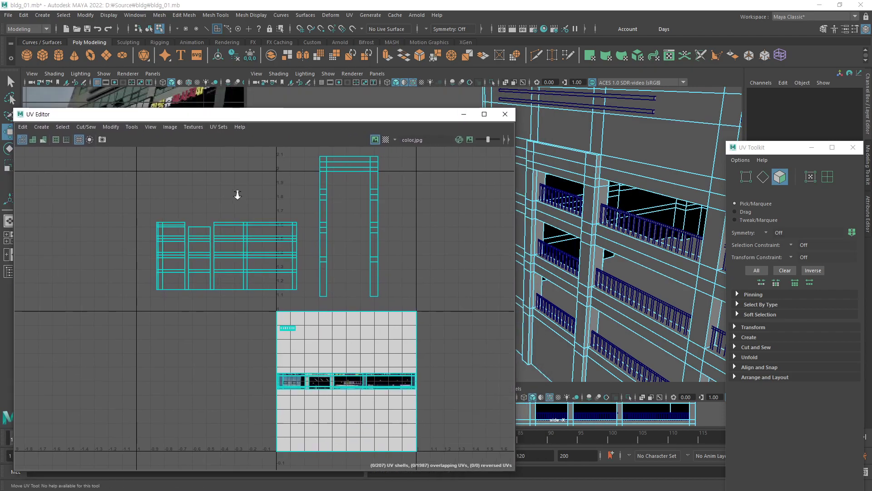
scroll(218, 202, up, 3)
alt+middle_drag(409, 175, 386, 241)
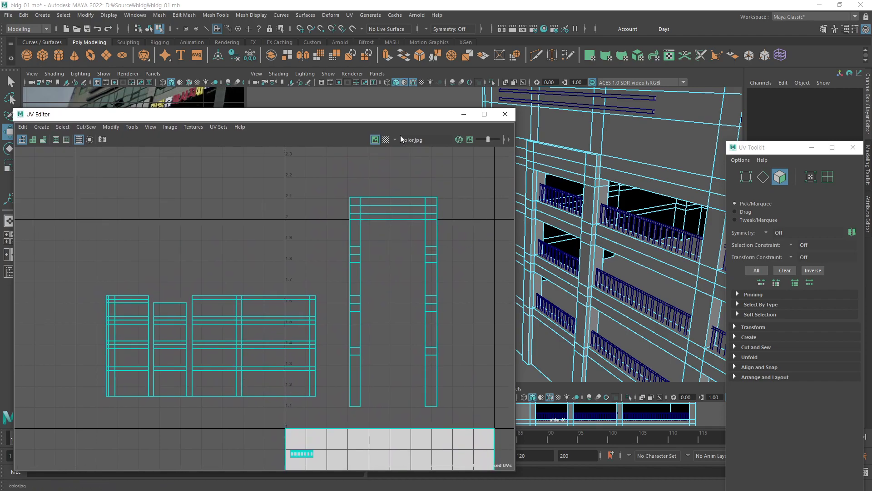
drag(411, 118, 355, 102)
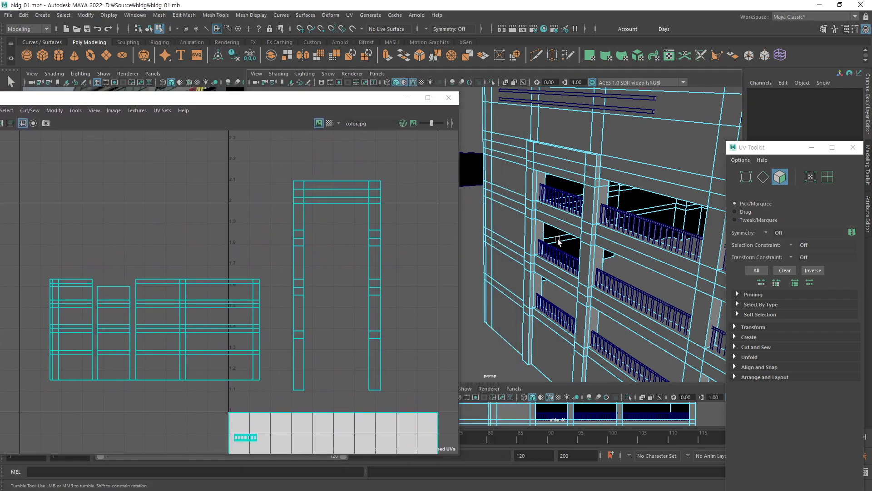
alt+drag(562, 196, 550, 224)
scroll(550, 223, up, 2)
click(545, 268)
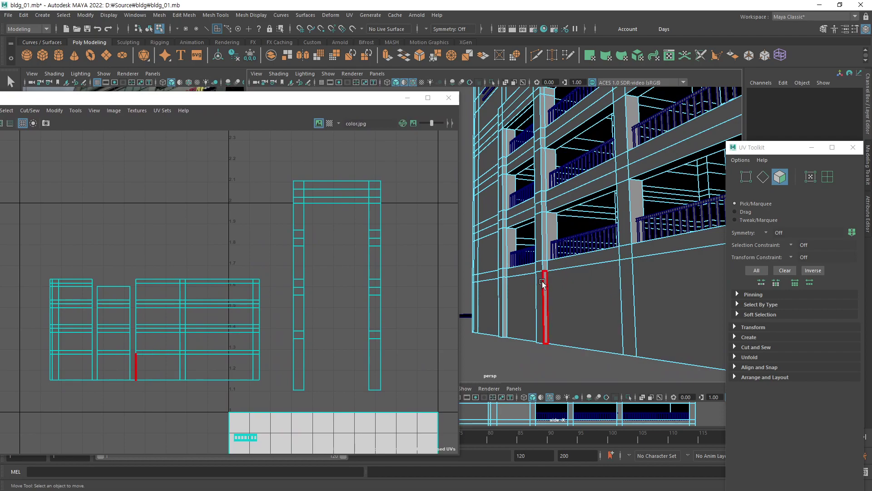
scroll(550, 270, up, 2)
scroll(555, 275, up, 2)
scroll(554, 264, up, 2)
click(555, 253)
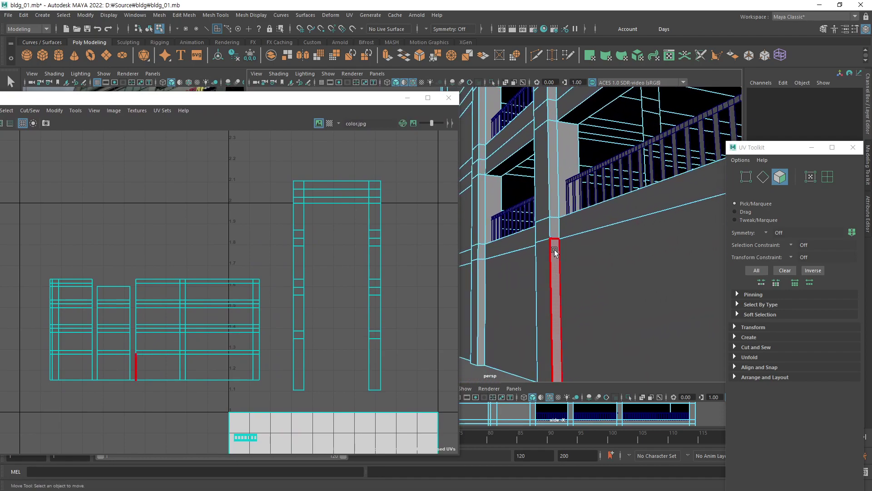
click(556, 249)
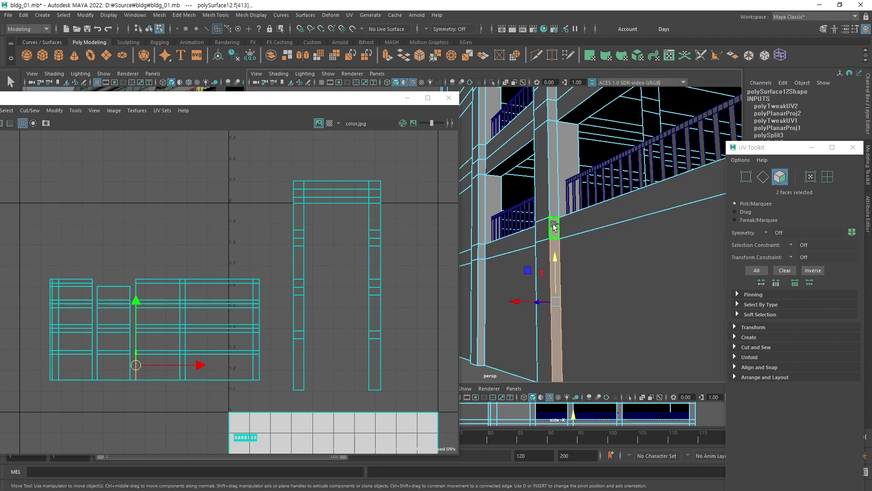
Delete two stray faces beneath the building.
double_click(555, 224)
mouse_move(555, 223)
alt+mouse_down()
mouse_move(530, 255)
mouse_move(530, 247)
mouse_move(525, 314)
mouse_move(530, 250)
mouse_move(500, 196)
alt+mouse_up()
click(498, 195)
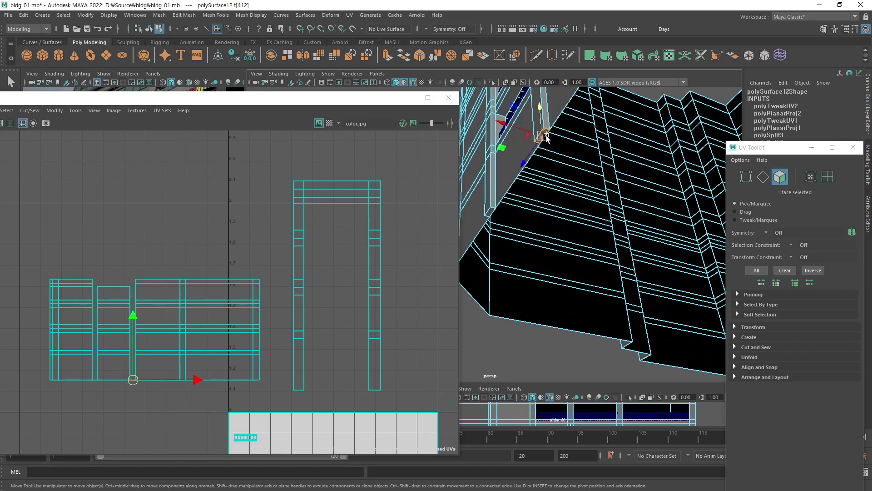
key(Delete)
click(484, 255)
key(Delete)
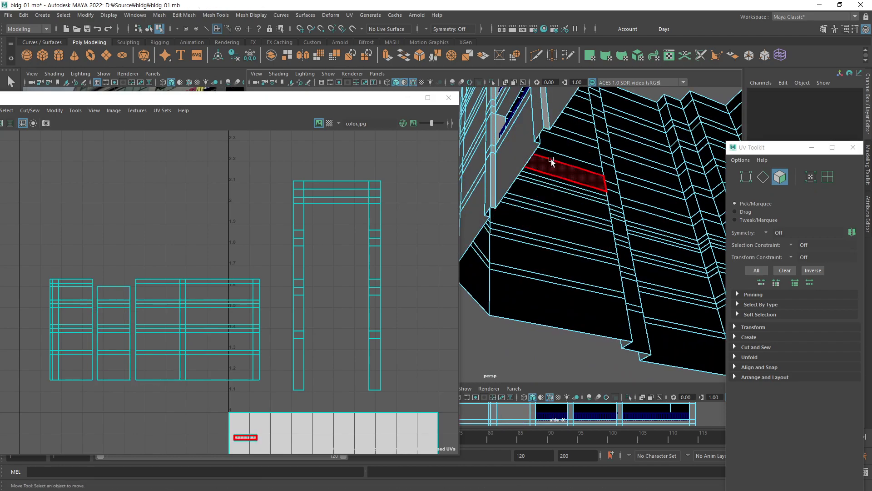
Select the whole face loop running up the pillar side strip.
alt+drag(522, 185, 532, 222)
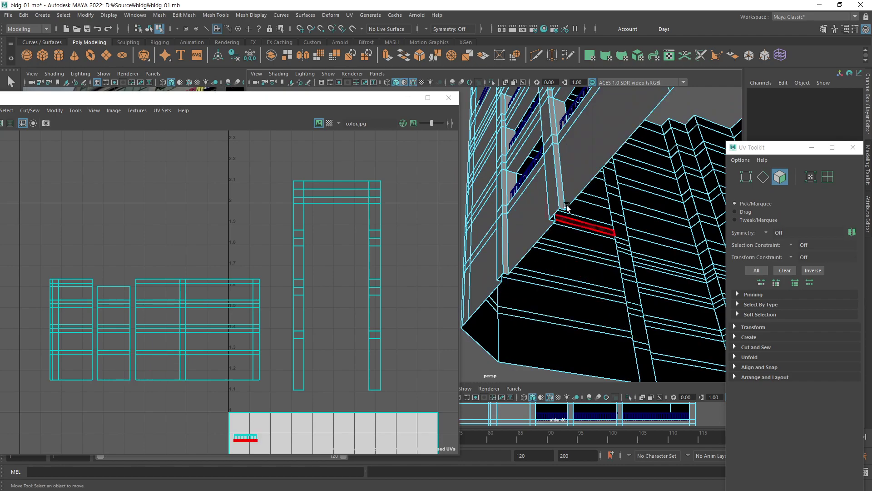
alt+drag(522, 269, 630, 223)
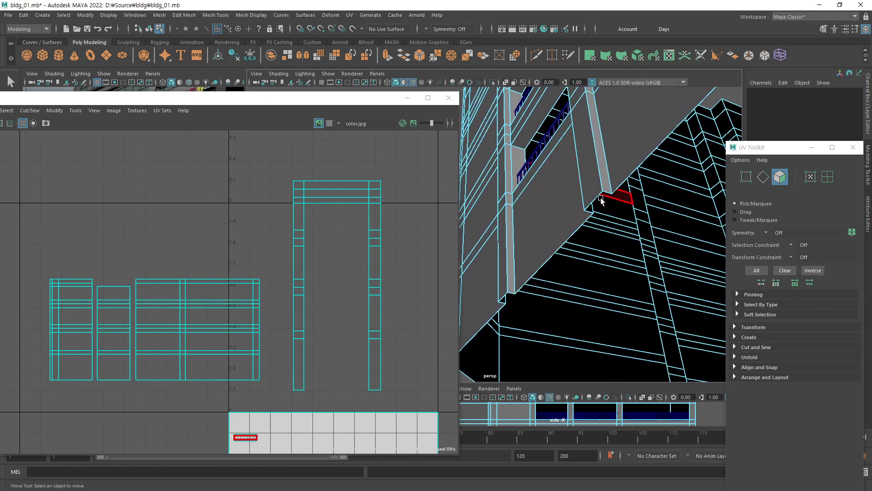
alt+drag(577, 222, 556, 228)
click(582, 259)
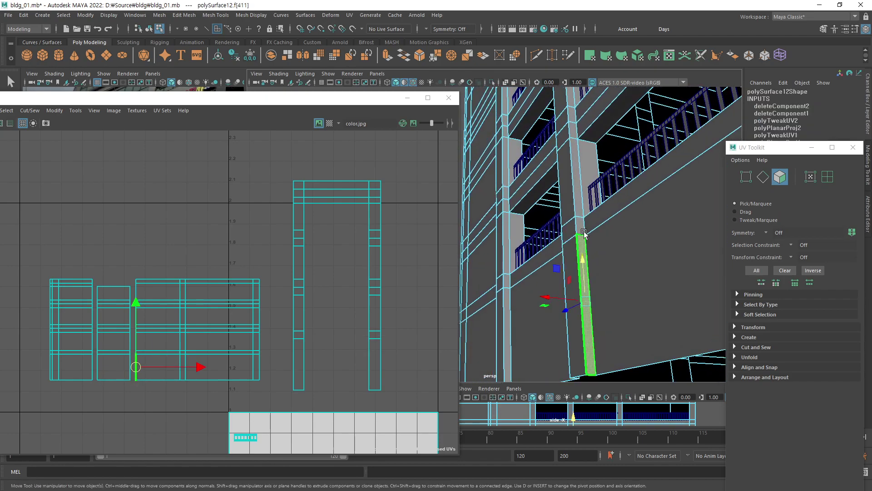
shift+double_click(584, 225)
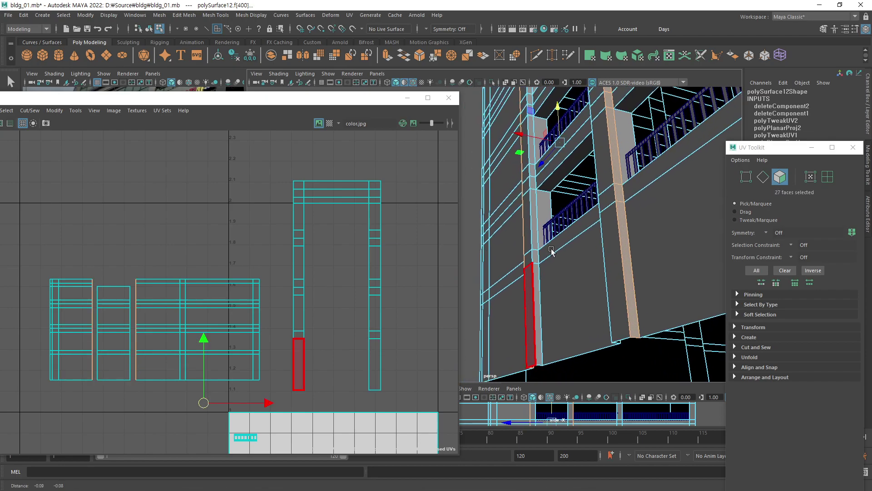
mouse_move(509, 309)
alt+mouse_down()
mouse_move(551, 250)
mouse_move(581, 231)
mouse_move(566, 236)
alt+mouse_up()
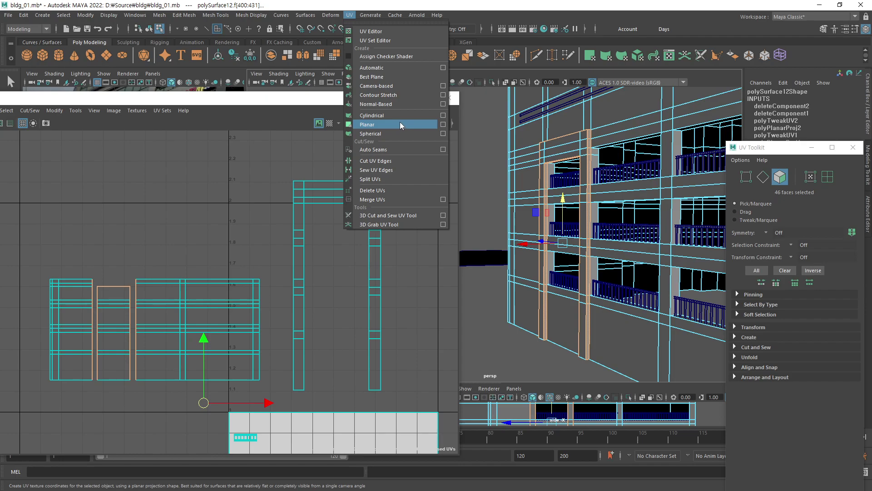
Planar-project the 46 pillar strip faces and move the shell up and left.
click(400, 123)
scroll(392, 288, down, 2)
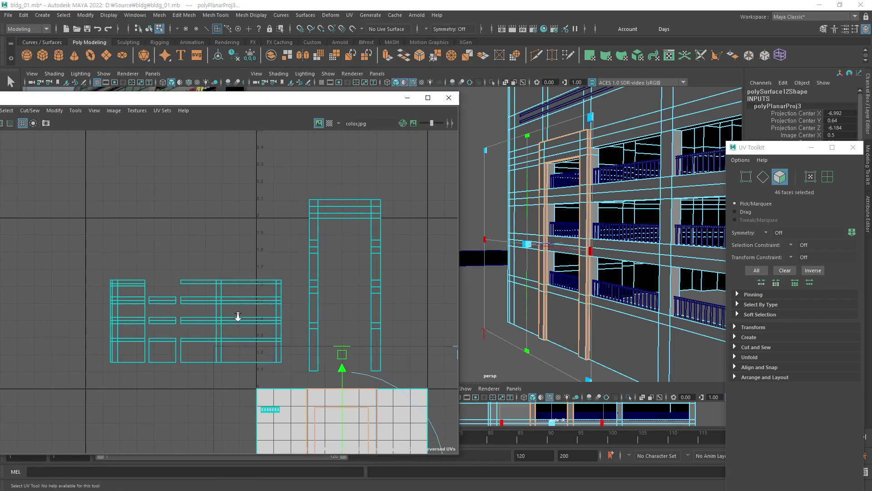
scroll(392, 291, down, 1)
key(w)
middle_drag(392, 294, 145, 128)
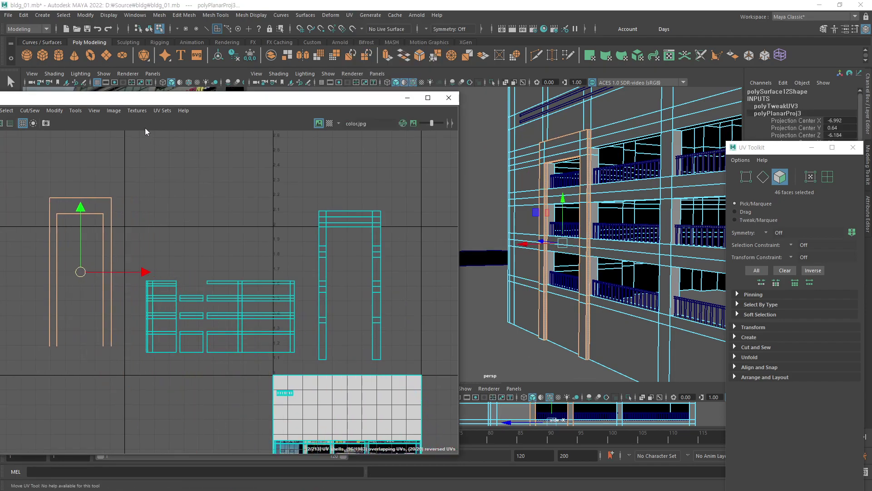
Move the pillar side-strip shell further left, clear of the other shells.
alt+middle_drag(205, 218, 283, 181)
click(266, 237)
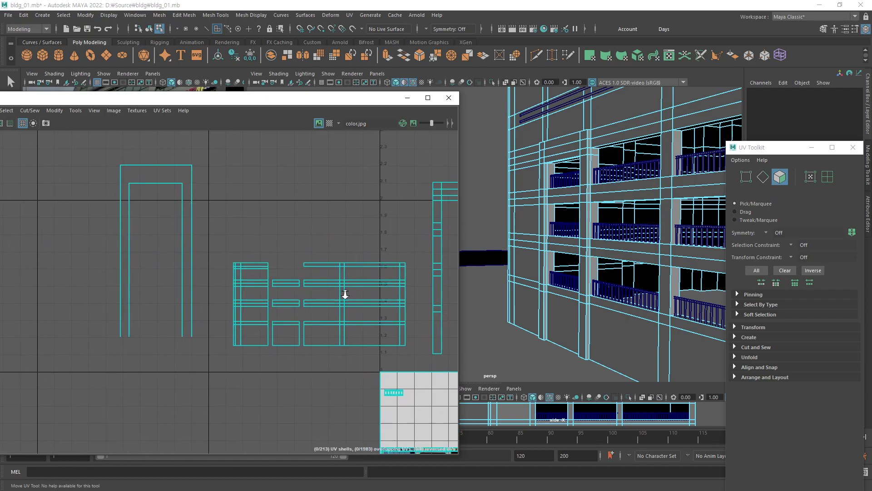
alt+right_drag(285, 312, 243, 302)
alt+middle_drag(364, 264, 298, 260)
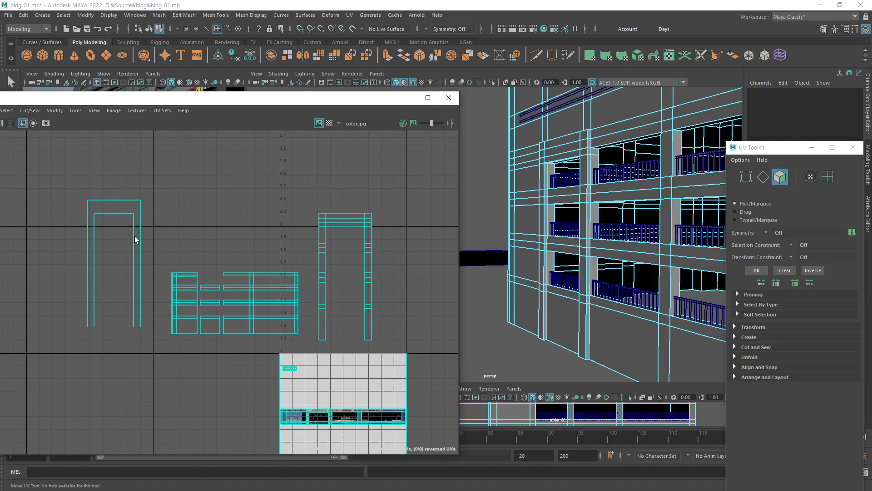
Unfold the door-frame UV shell with the UV Toolkit Unfold command.
drag(70, 181, 156, 349)
key(w)
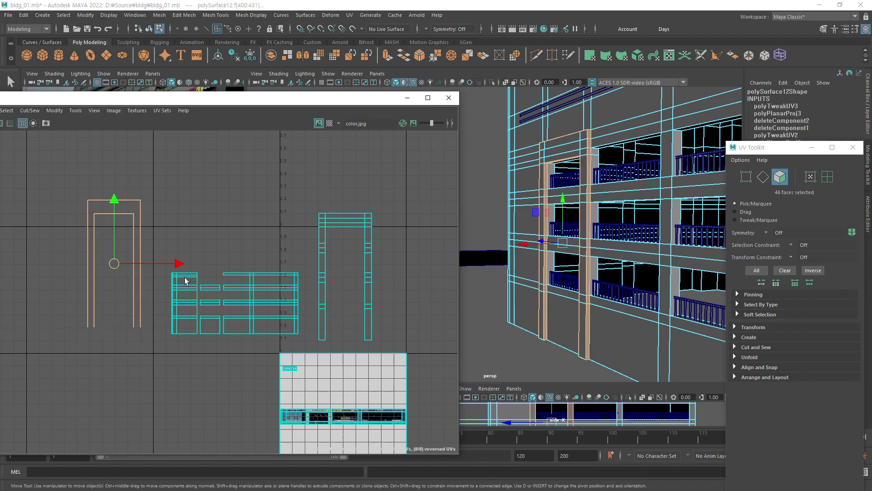
click(734, 356)
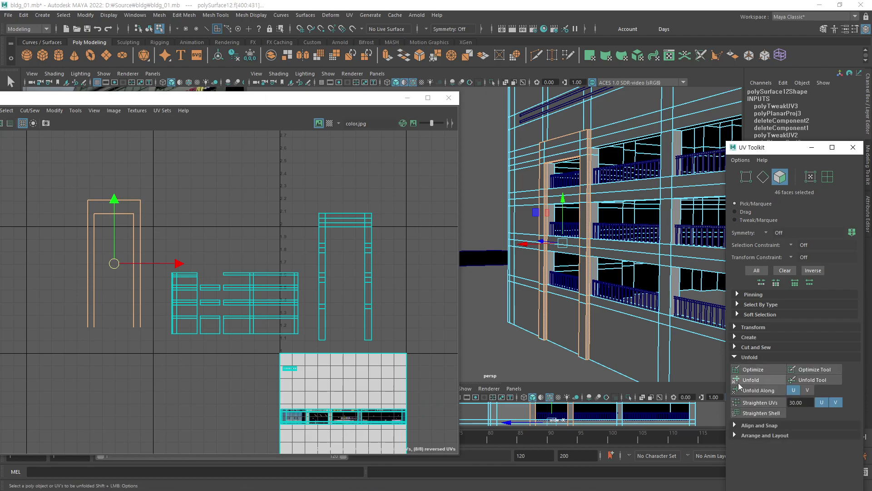
click(761, 380)
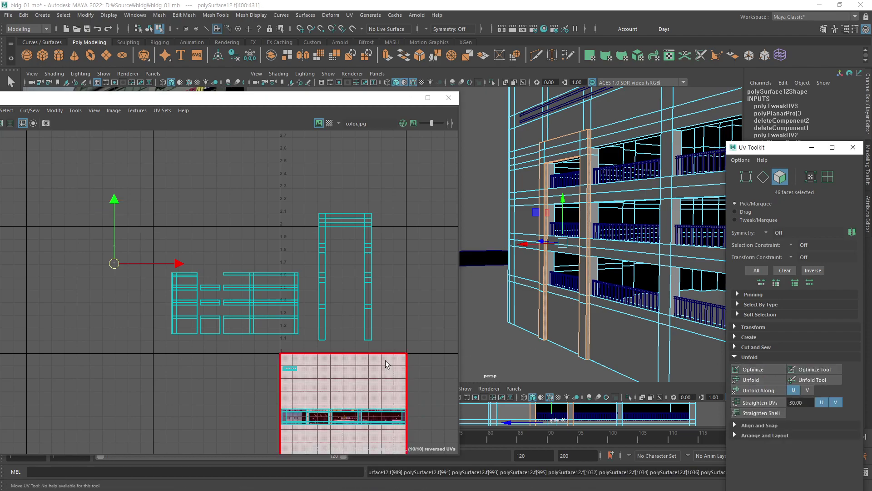
scroll(213, 391, down, 2)
mouse_move(424, 320)
middle_down()
mouse_move(335, 269)
mouse_move(325, 216)
mouse_move(370, 286)
middle_up()
Try scaling the door-frame shell to about 1.27, then undo the scaling.
key(r)
middle_drag(141, 323, 307, 282)
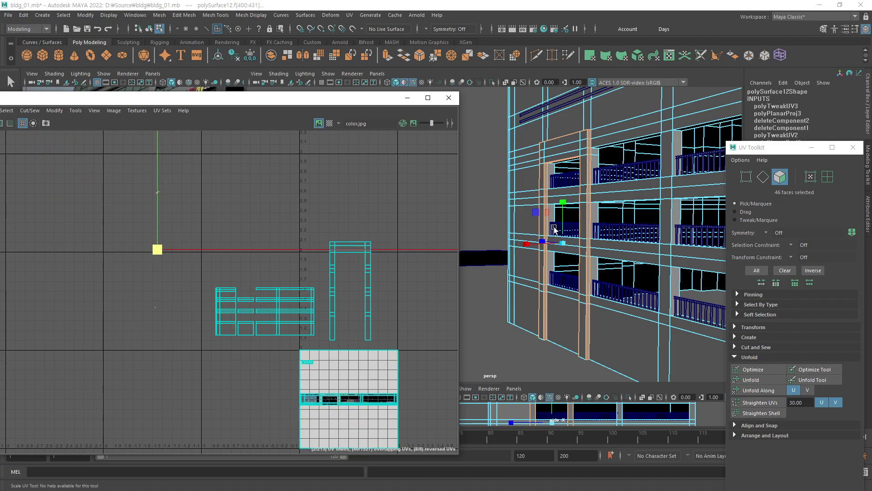
mouse_move(554, 230)
middle_down()
mouse_move(124, 268)
mouse_move(214, 249)
middle_up()
key(ctrl+z)
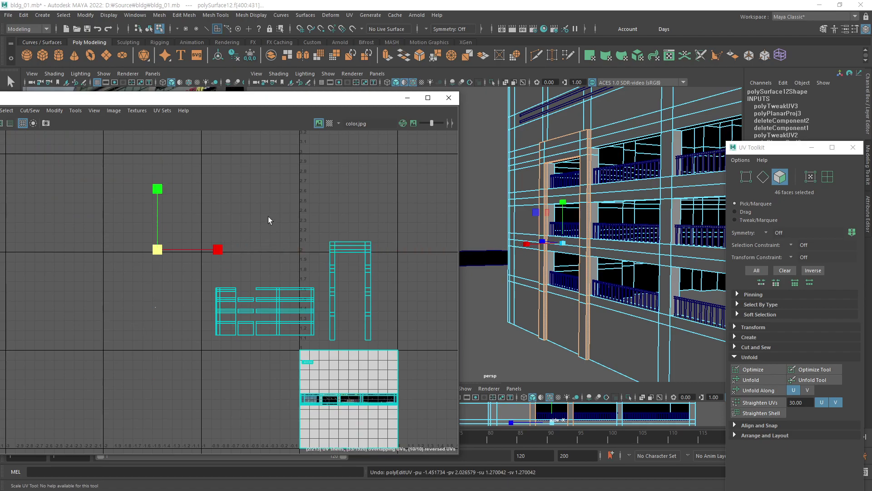
click(268, 217)
alt+middle_drag(407, 267, 354, 283)
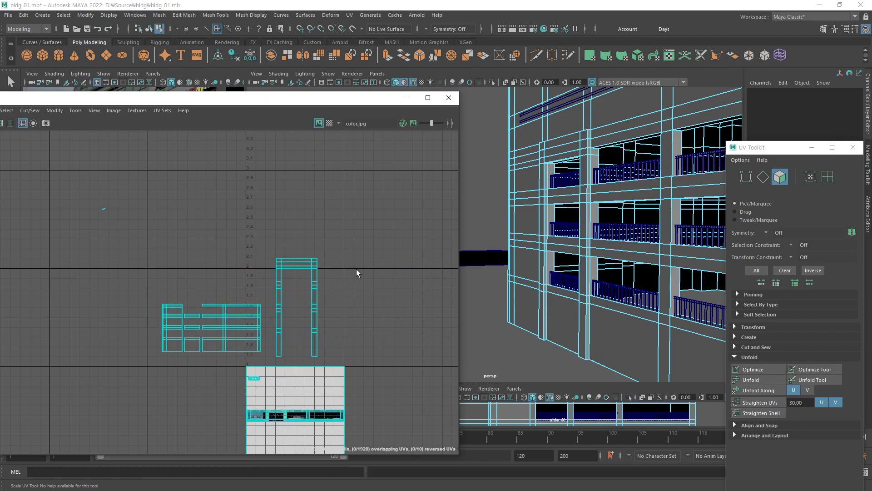
key(ctrl+z)
key(ctrl+z)
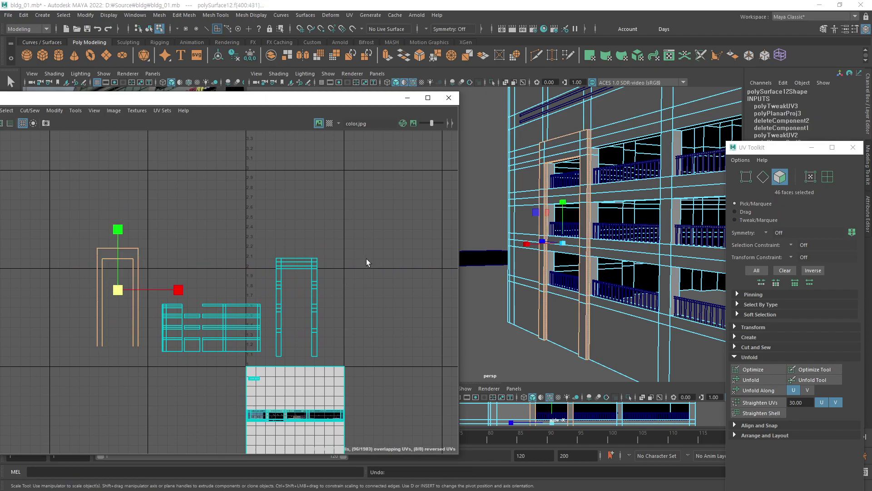
Clear the shell selection and frame the arch shell in the UV view.
alt+middle_drag(241, 215, 239, 207)
scroll(344, 262, up, 2)
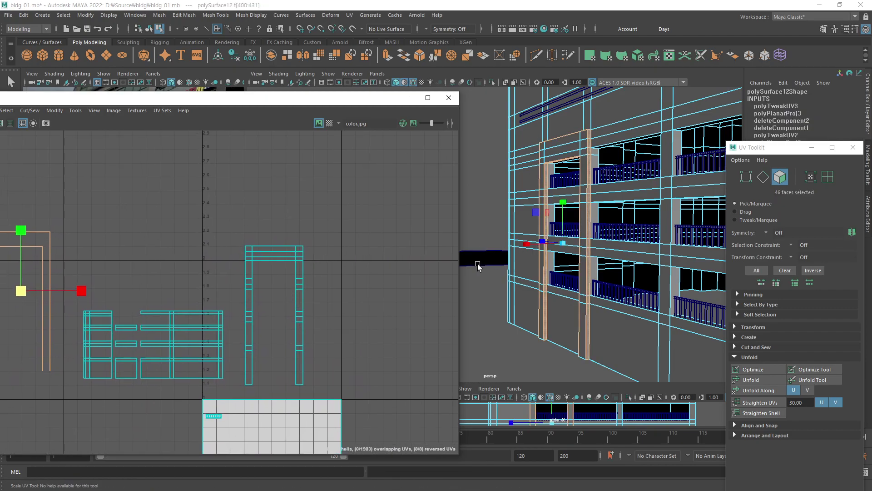
click(311, 292)
alt+middle_drag(311, 292, 443, 266)
scroll(151, 200, up, 3)
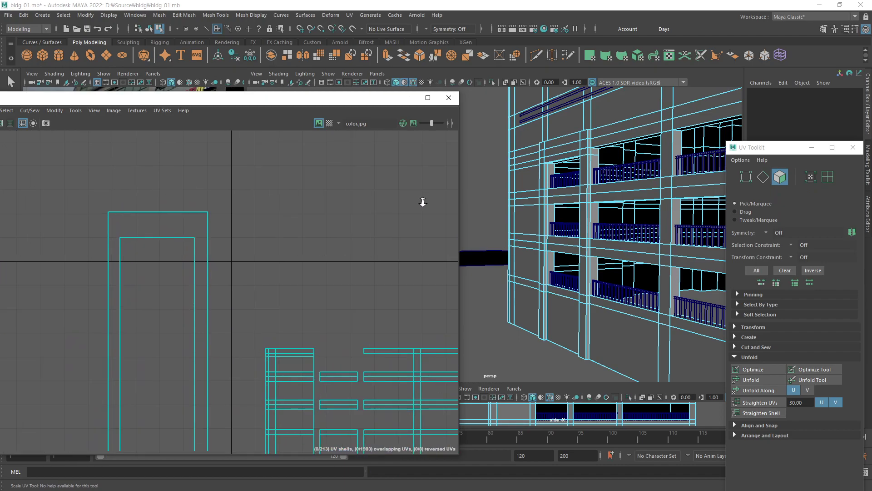
Switch to face mode and select four top faces of the arch shell.
drag(253, 257, 252, 257)
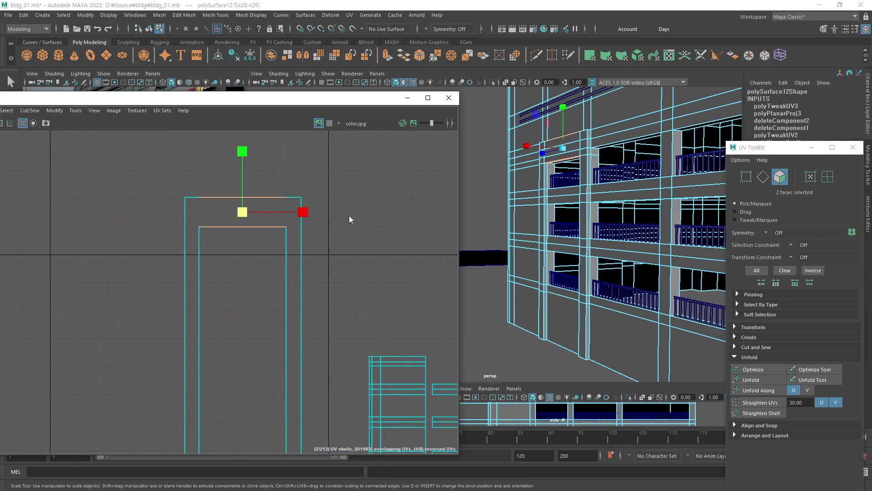
right_click(348, 218)
right_click(352, 208)
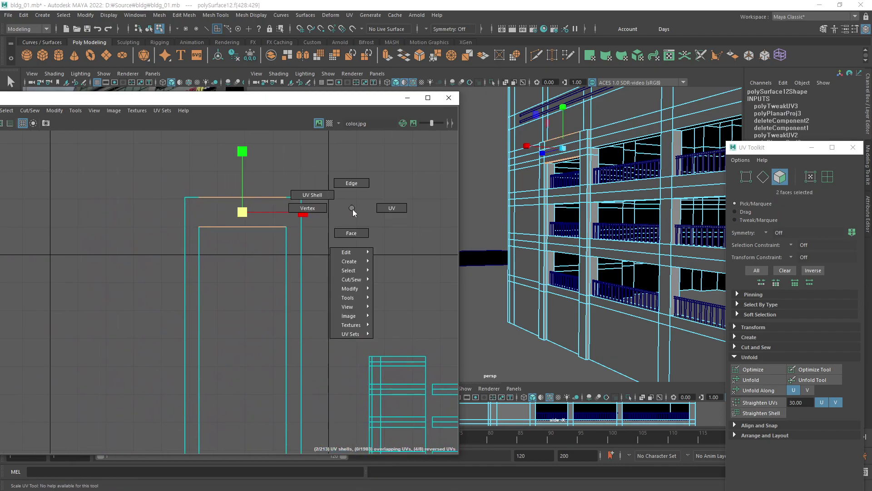
click(352, 231)
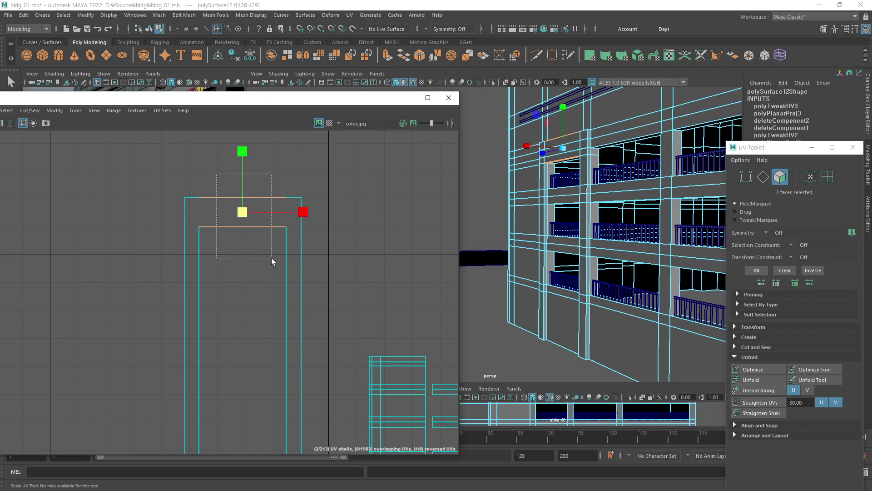
drag(271, 257, 271, 258)
drag(208, 178, 284, 259)
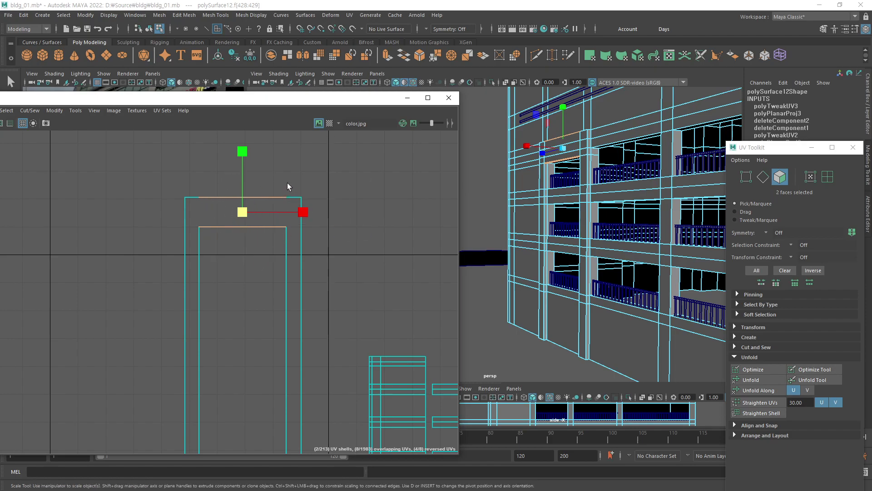
shift+click(295, 203)
shift+click(195, 204)
Tumble the 3D view to the selected ledge faces and bring up the UV projection menu.
alt+right_drag(205, 253, 616, 228)
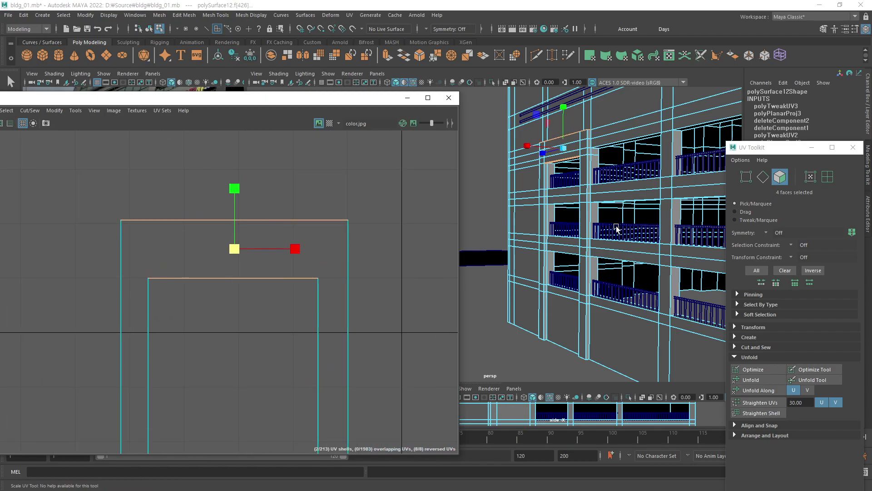
alt+right_drag(575, 182, 577, 229)
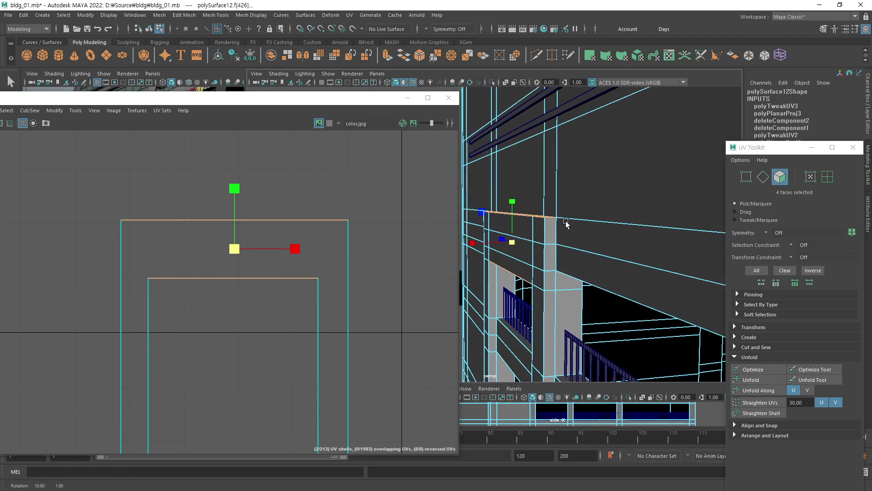
alt+drag(577, 230, 571, 221)
mouse_move(571, 221)
alt+right_down()
mouse_move(586, 202)
mouse_move(608, 213)
alt+right_up()
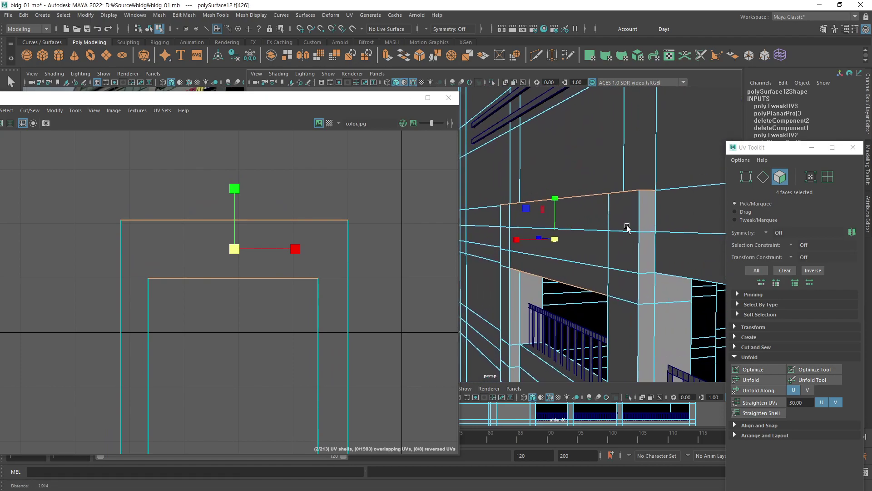
alt+drag(608, 213, 550, 209)
alt+middle_drag(345, 281, 345, 263)
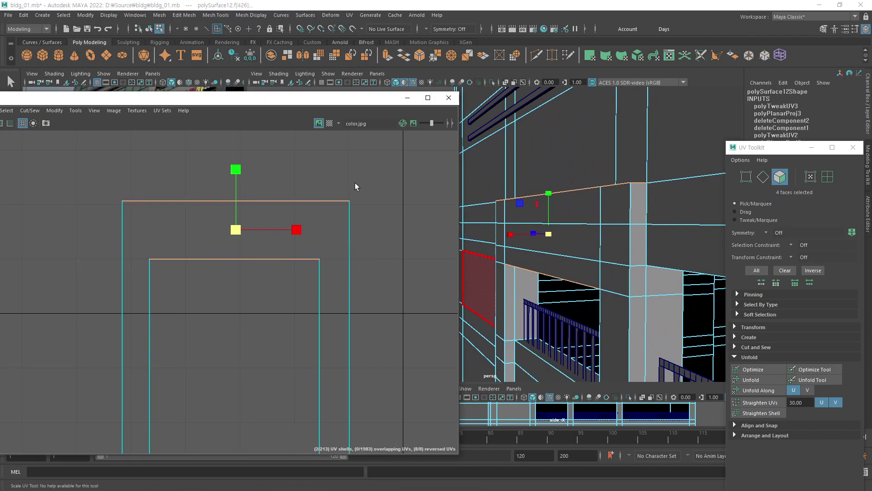
alt+drag(610, 257, 523, 218)
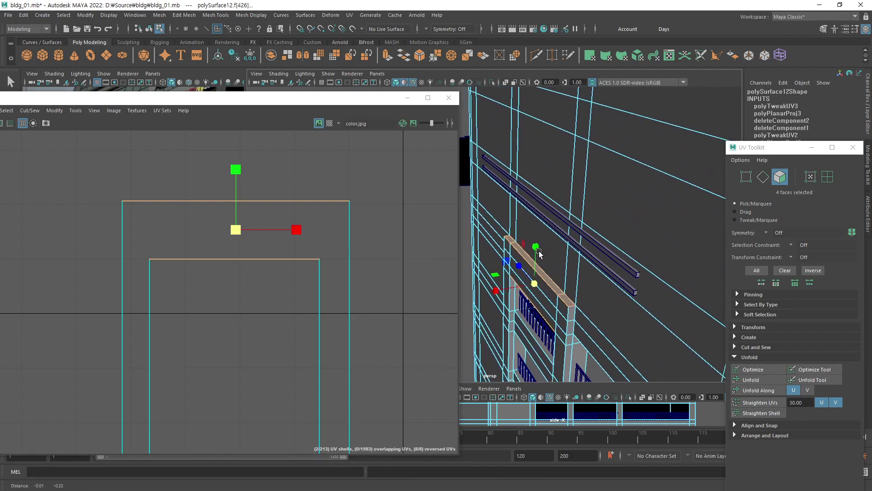
click(349, 15)
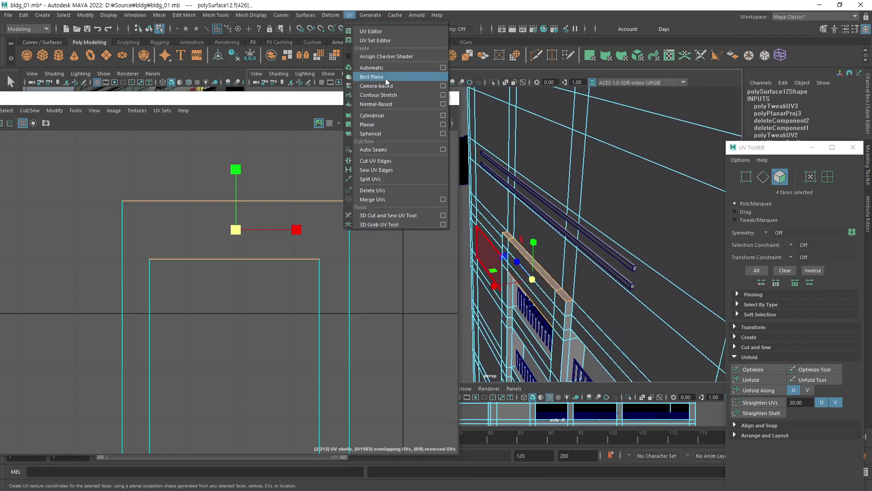
Project the selected faces from the camera view and move the strip shells up-right off the texture tile.
click(411, 85)
scroll(393, 312, down, 2)
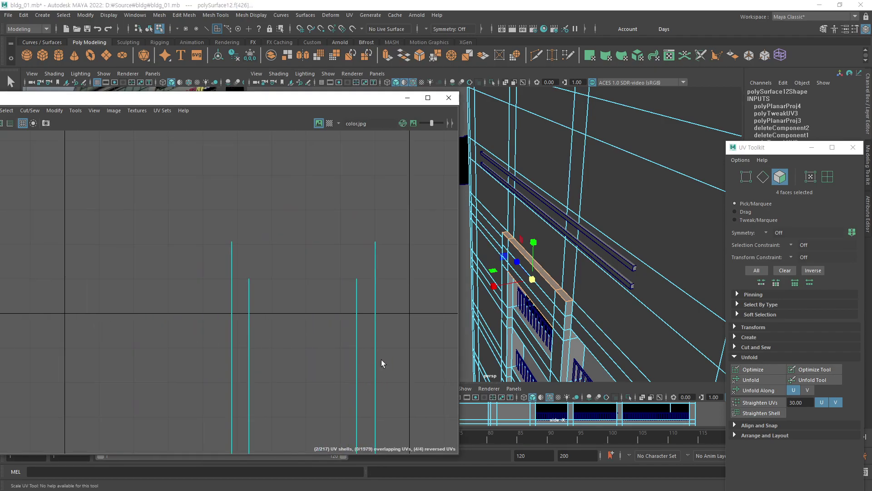
scroll(382, 362, down, 2)
alt+middle_drag(360, 366, 156, 273)
scroll(146, 331, up, 2)
scroll(272, 279, up, 2)
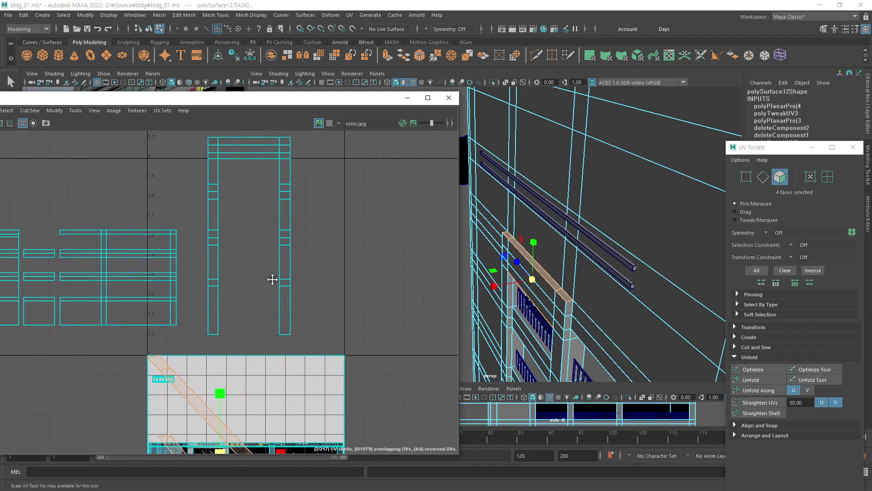
key(w)
mouse_move(286, 399)
middle_down()
mouse_move(400, 170)
mouse_move(398, 229)
middle_up()
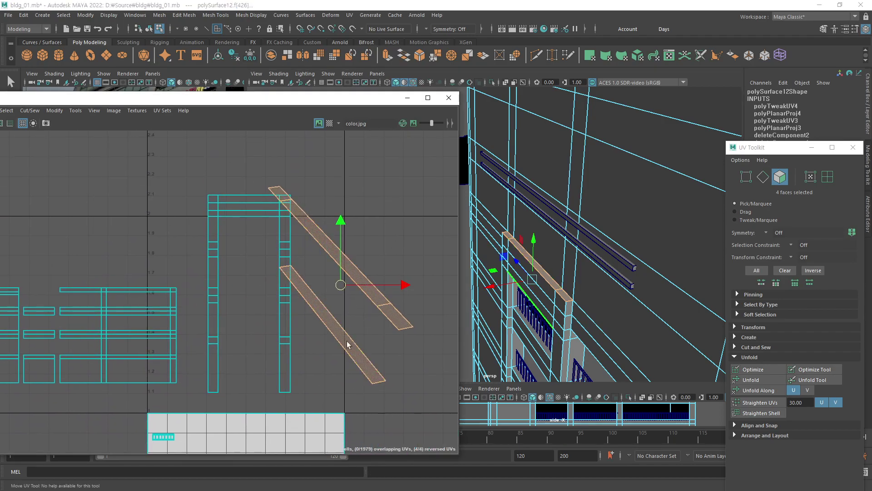
middle_drag(347, 272, 355, 260)
click(348, 219)
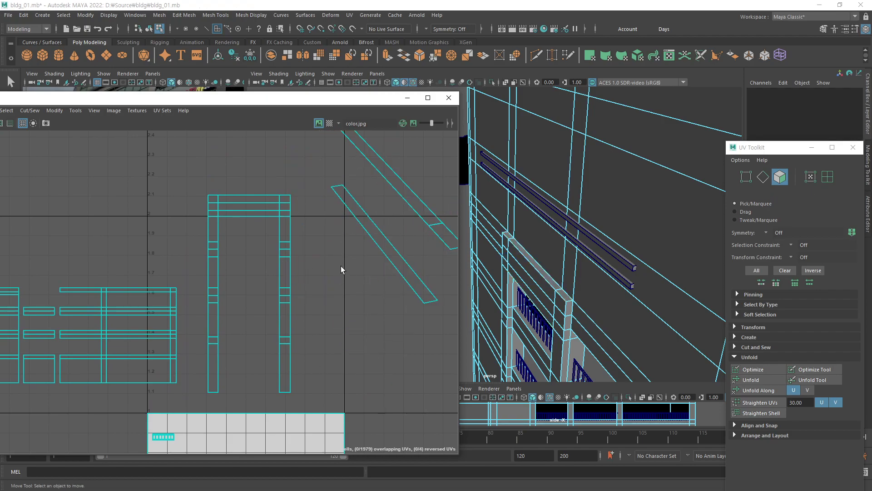
Select the lower diagonal strip shell and frame it in the UV view.
scroll(363, 282, down, 2)
scroll(247, 312, down, 2)
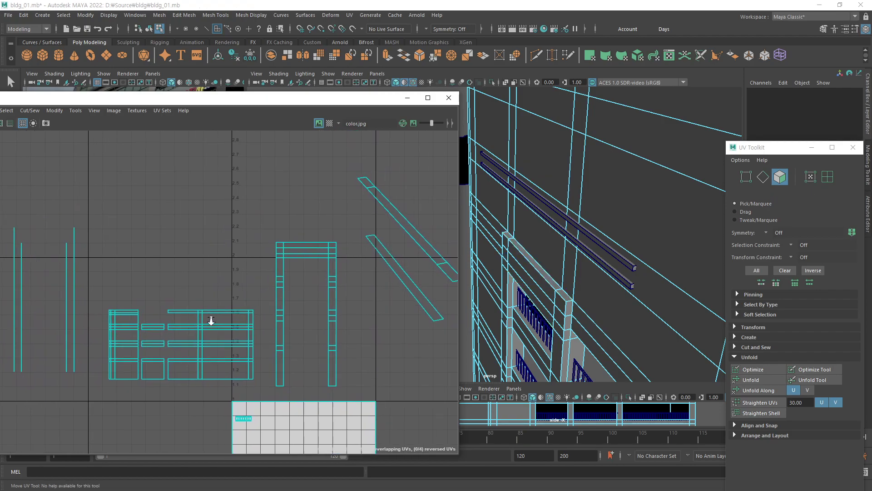
scroll(273, 305, down, 2)
alt+middle_drag(325, 288, 321, 313)
scroll(425, 298, up, 3)
scroll(409, 300, up, 1)
click(398, 303)
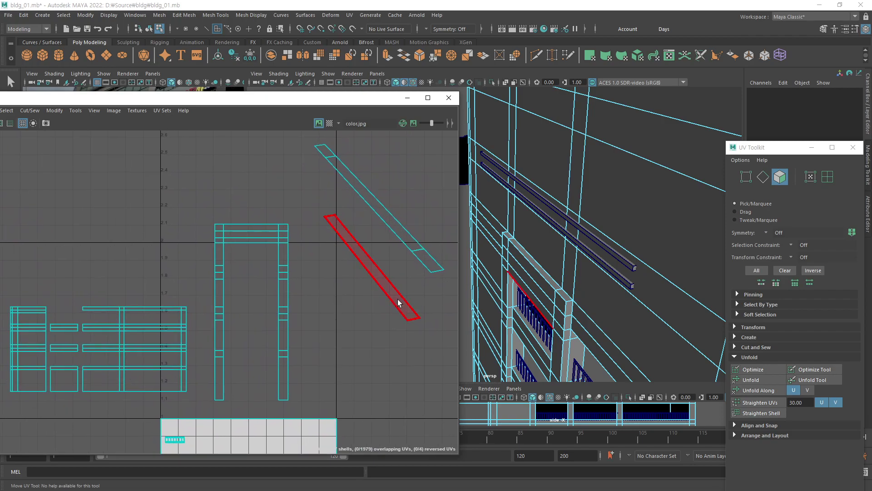
click(389, 295)
alt+middle_drag(324, 282, 338, 287)
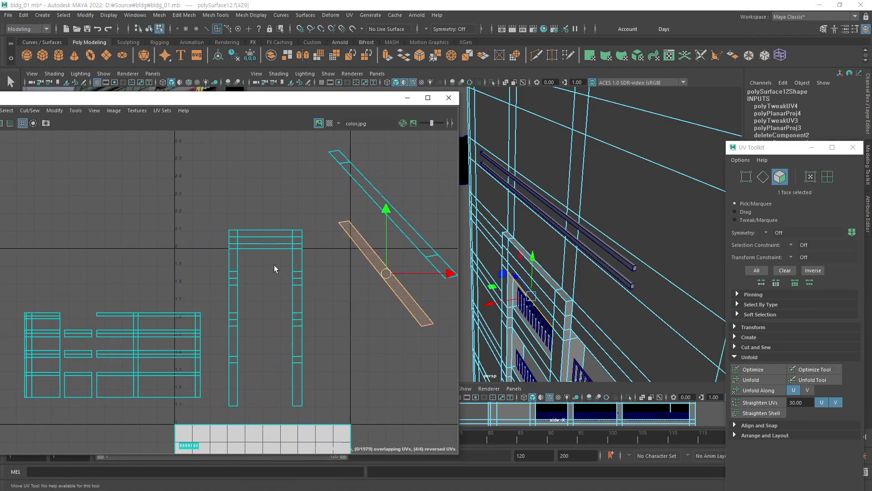
scroll(288, 269, up, 2)
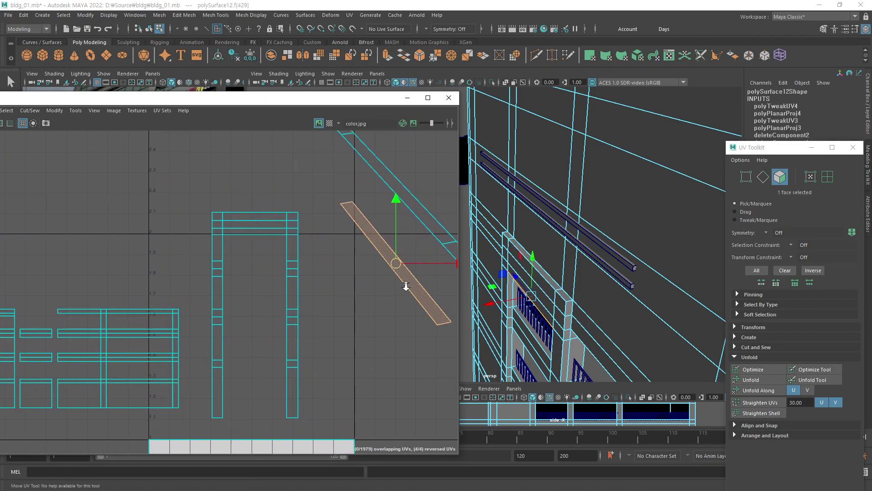
scroll(405, 287, up, 1)
alt+middle_drag(366, 271, 352, 269)
scroll(370, 286, down, 1)
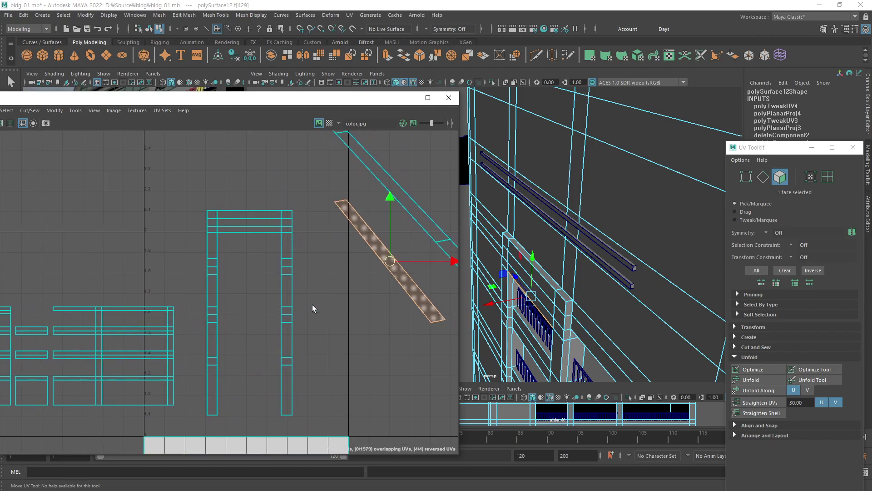
alt+middle_drag(311, 306, 299, 305)
Unfold the lower strip, rotate and straighten it horizontal, and move it onto the pillar frame.
click(760, 380)
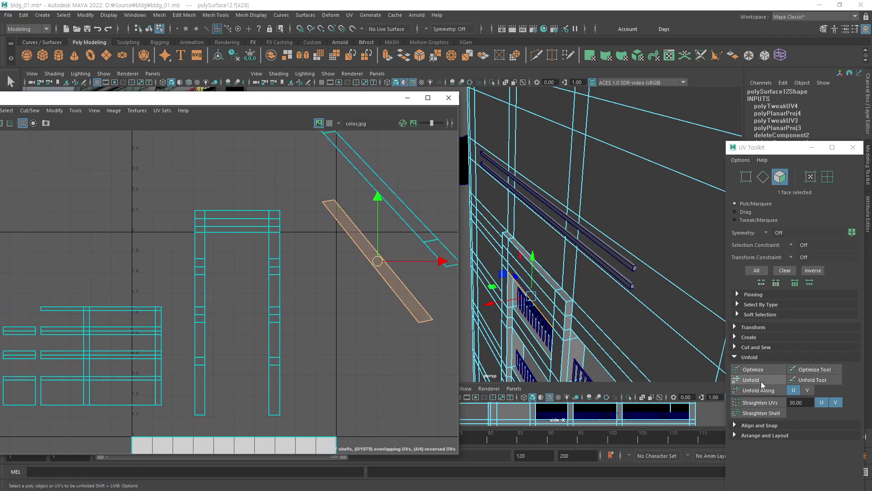
key(e)
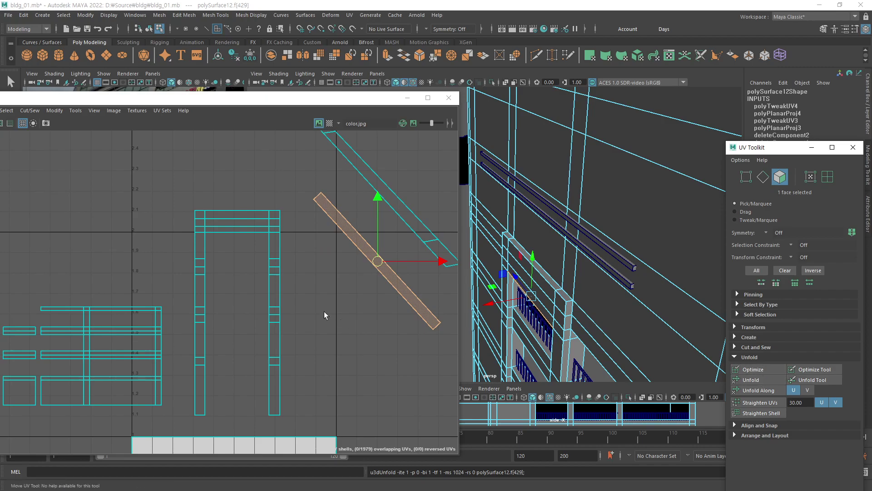
alt+middle_drag(324, 312, 316, 315)
mouse_move(381, 369)
mouse_down()
mouse_move(407, 347)
mouse_move(416, 298)
mouse_up()
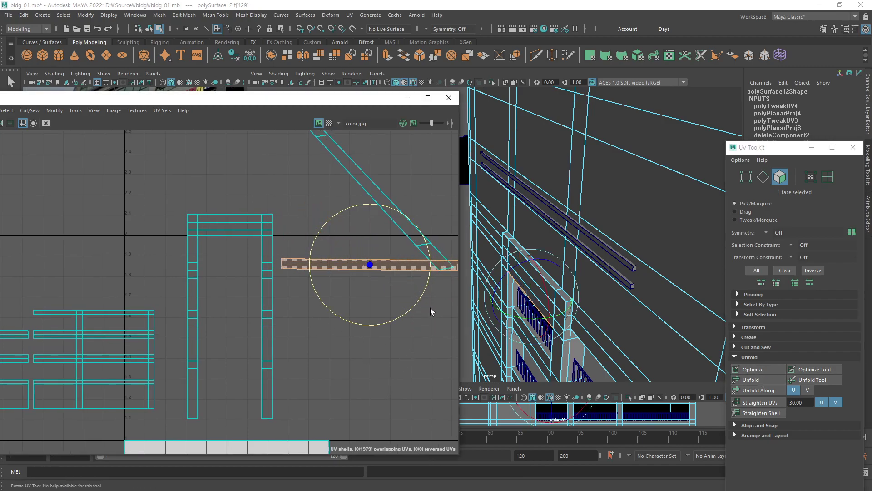
click(767, 412)
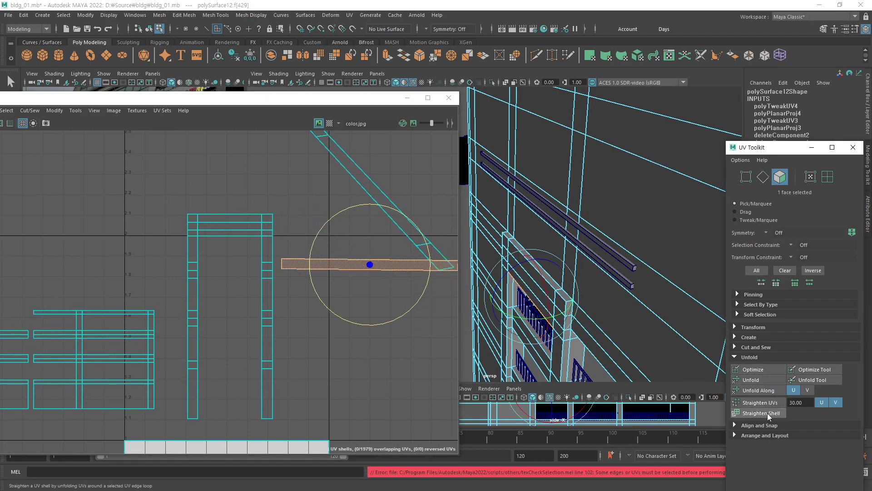
click(770, 405)
alt+middle_drag(366, 290, 353, 289)
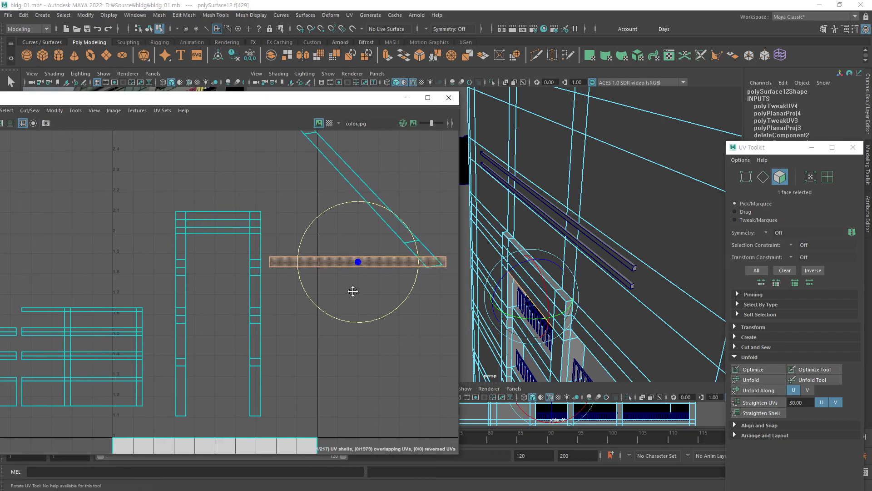
key(w)
middle_drag(421, 340, 282, 325)
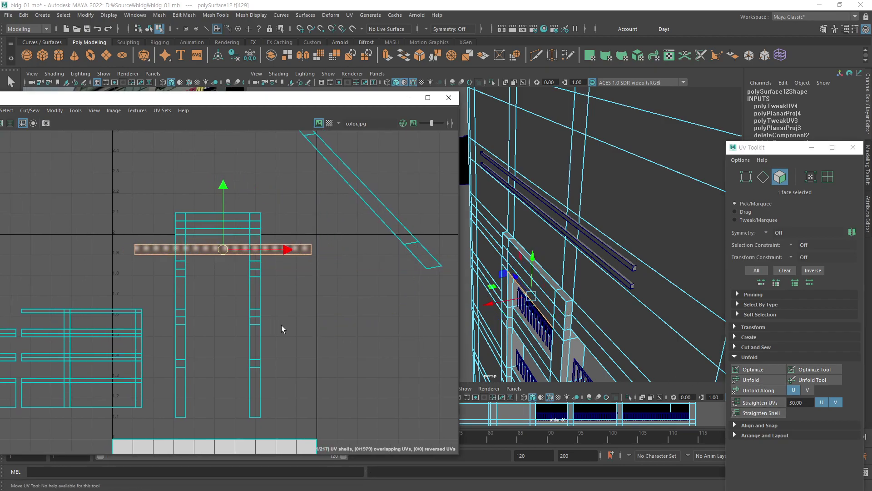
Select the other diagonal strip shell, unfold it and rotate it perfectly horizontal.
alt+middle_drag(402, 187, 372, 242)
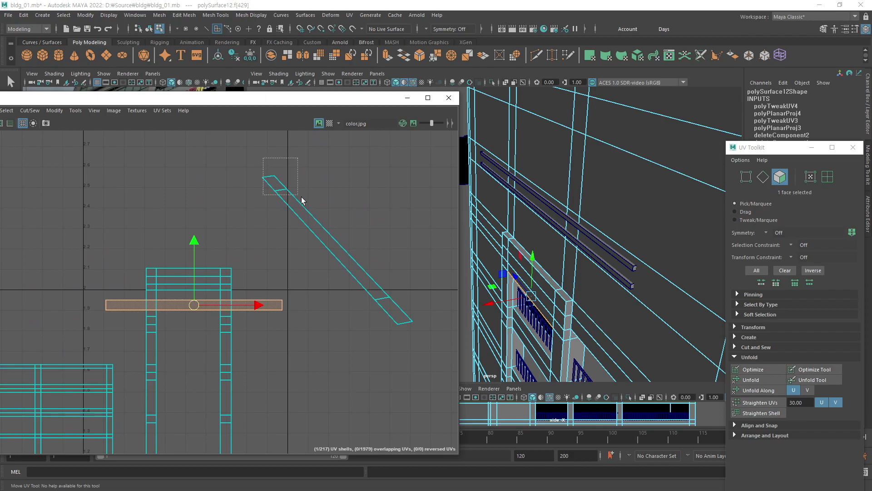
drag(302, 200, 303, 202)
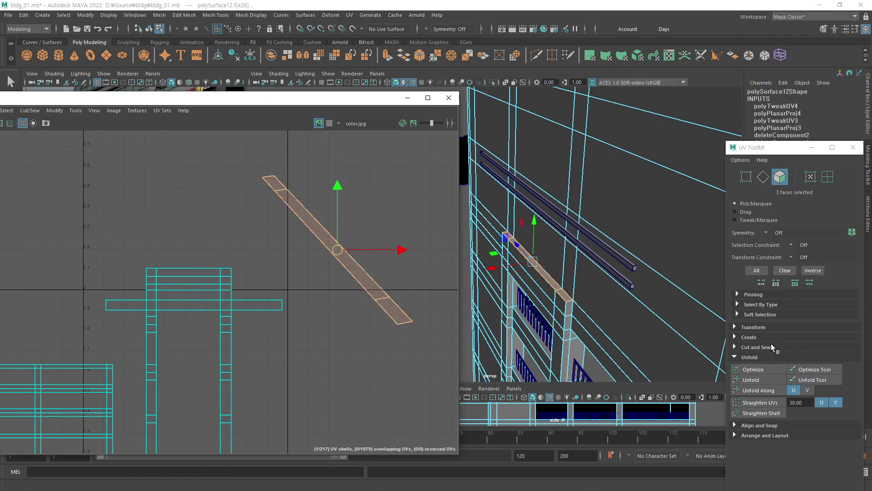
click(763, 379)
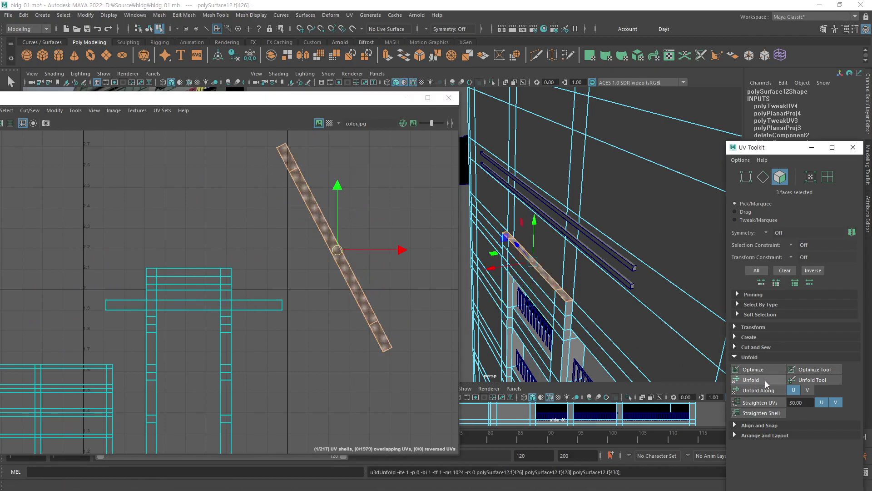
key(e)
mouse_move(353, 384)
mouse_down()
mouse_move(405, 277)
mouse_move(456, 294)
mouse_up()
click(764, 402)
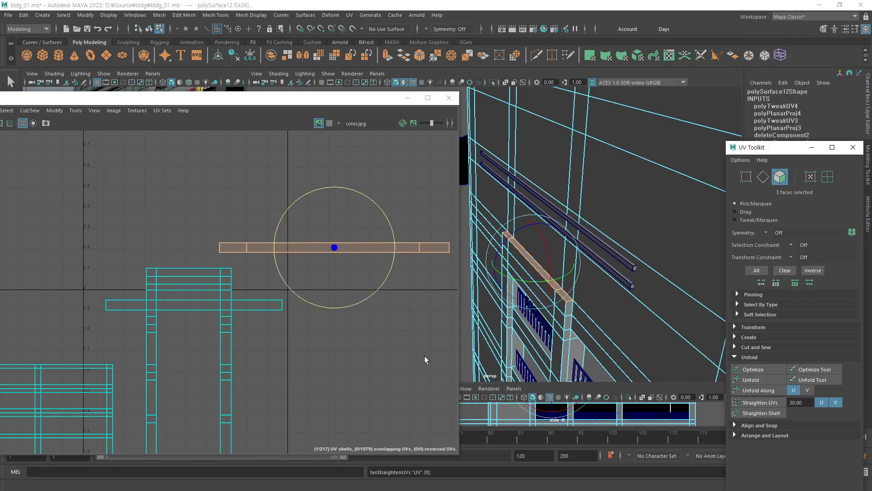
mouse_move(424, 356)
alt+middle_down()
mouse_move(330, 323)
mouse_move(350, 320)
mouse_move(267, 322)
mouse_move(268, 330)
alt+middle_up()
Scale down and shorten the top strip along U, then select the pillar frame shell.
key(w)
scroll(167, 328, up, 3)
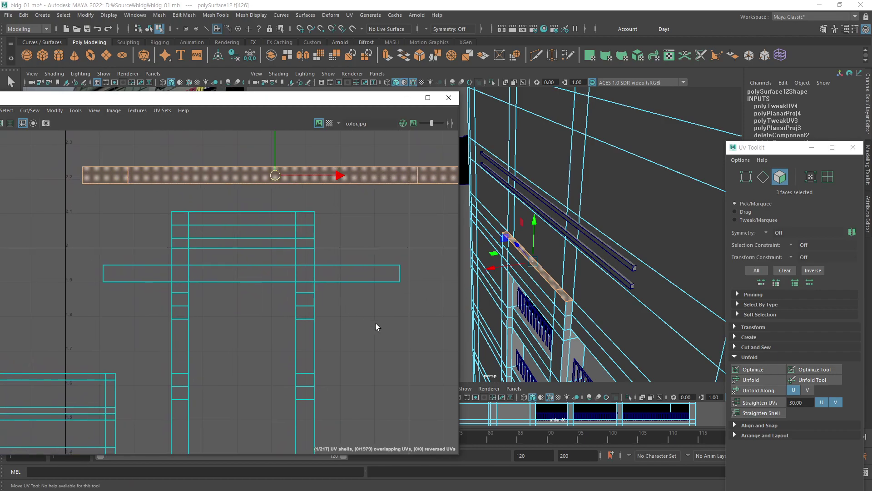
key(r)
mouse_move(402, 328)
middle_down()
mouse_move(324, 336)
mouse_move(381, 327)
middle_up()
drag(345, 231, 273, 254)
click(350, 217)
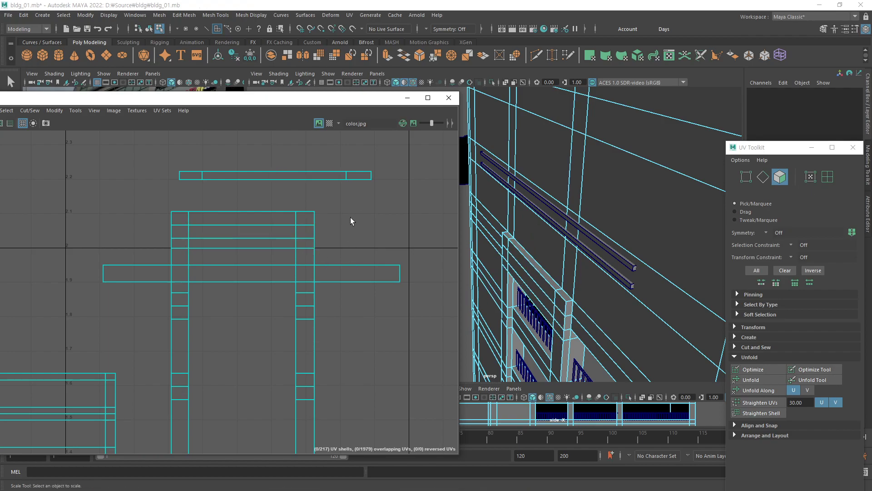
alt+middle_drag(340, 253, 375, 235)
right_drag(377, 230, 361, 203)
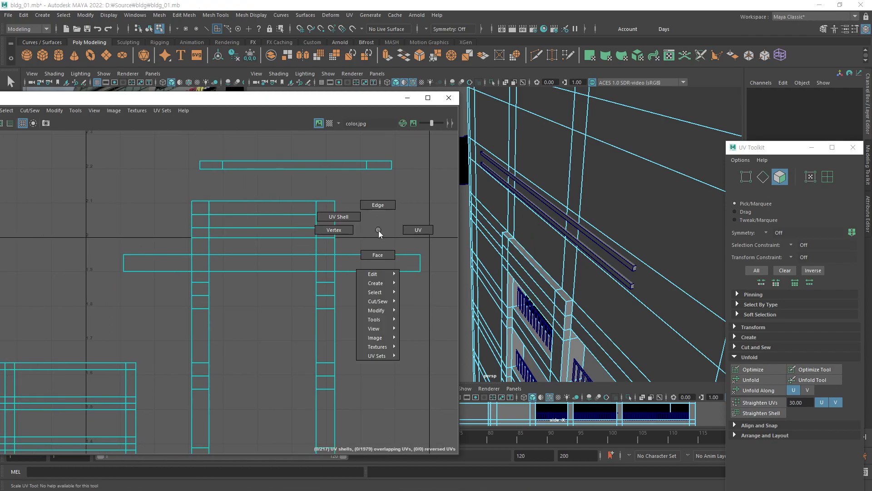
click(323, 225)
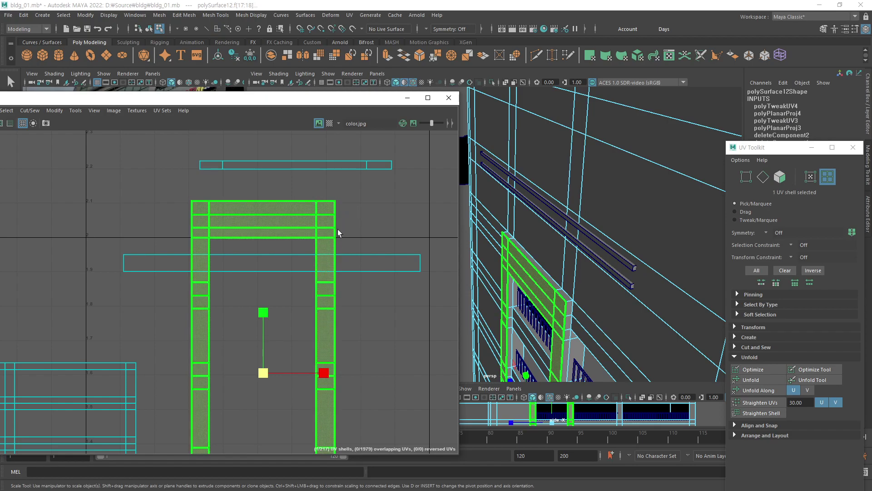
Match the top strip's texel density to the frame shell and place it just above the frame.
click(739, 327)
drag(859, 304, 864, 431)
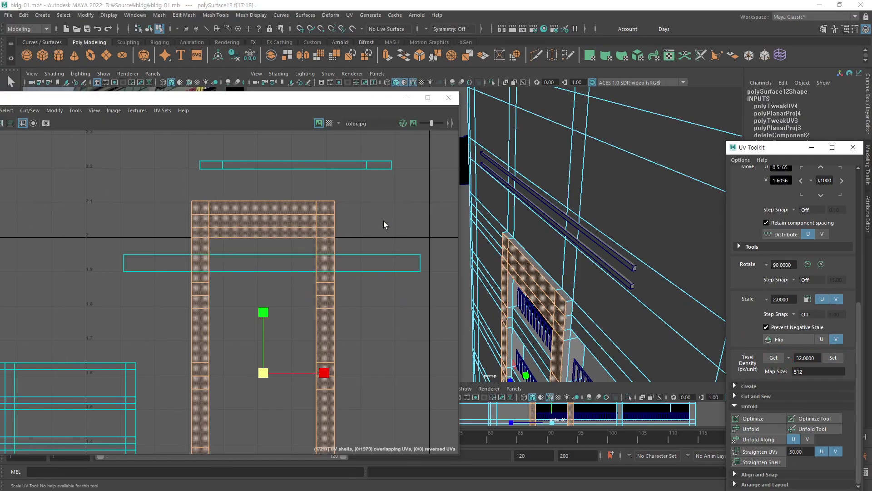
click(280, 217)
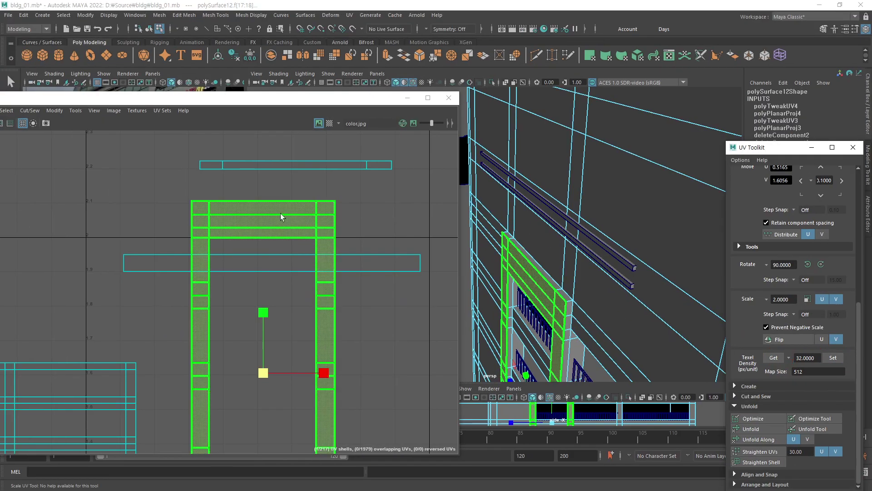
key(ctrl+F11)
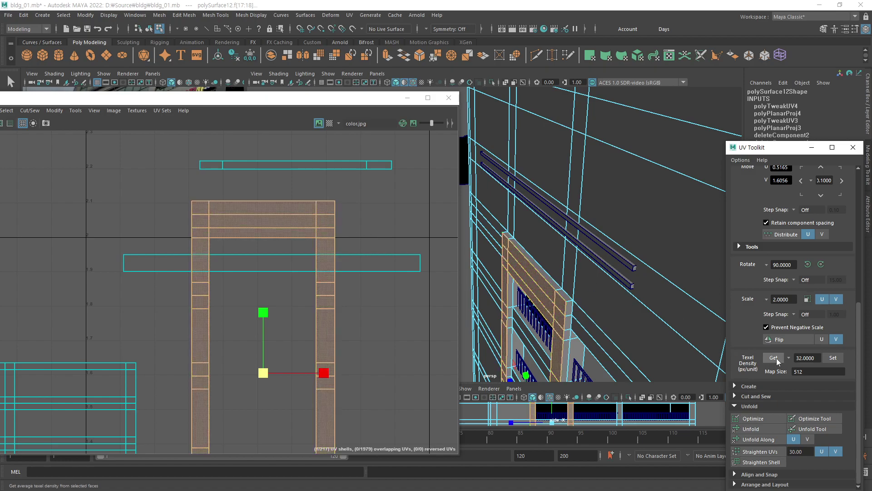
click(376, 165)
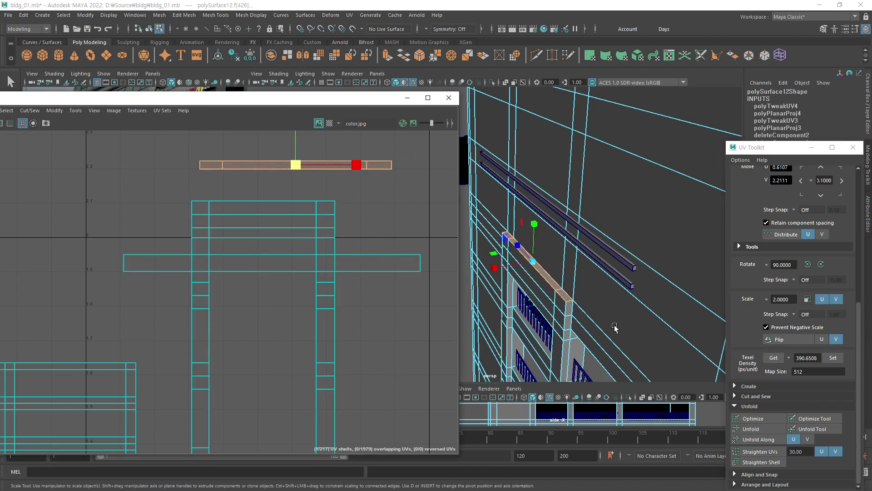
click(827, 359)
key(w)
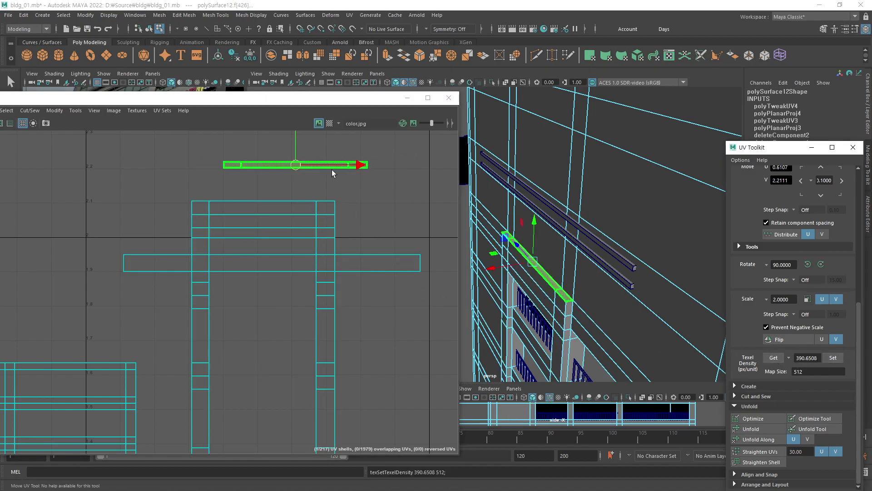
drag(375, 204, 343, 237)
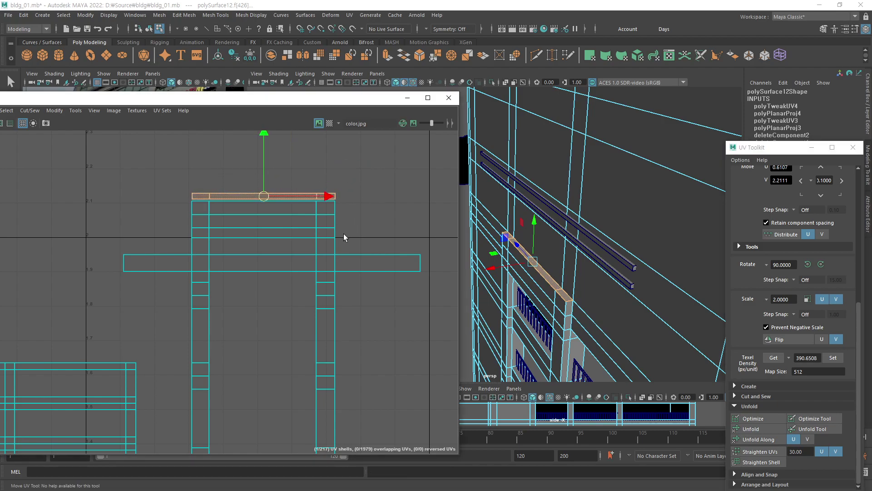
middle_drag(343, 234, 345, 221)
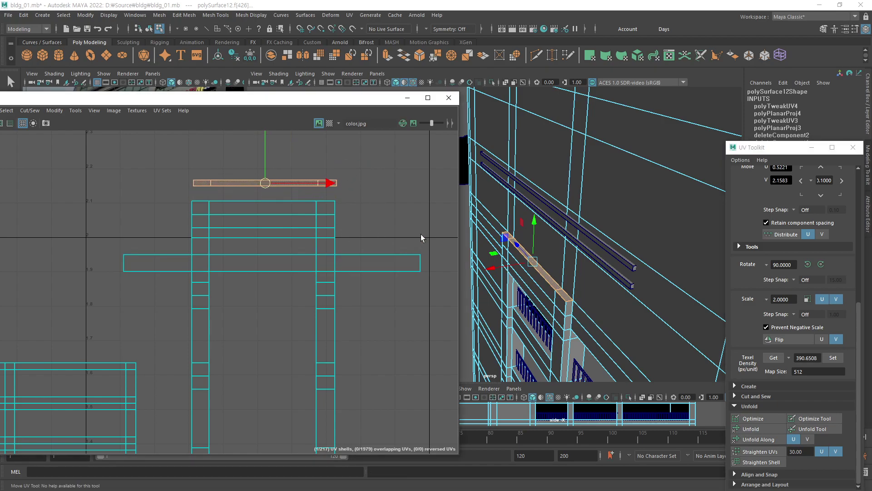
Match the long lower strip's texel density to the frame, set it beside the frame's right edge, and slide the top bar right.
click(391, 266)
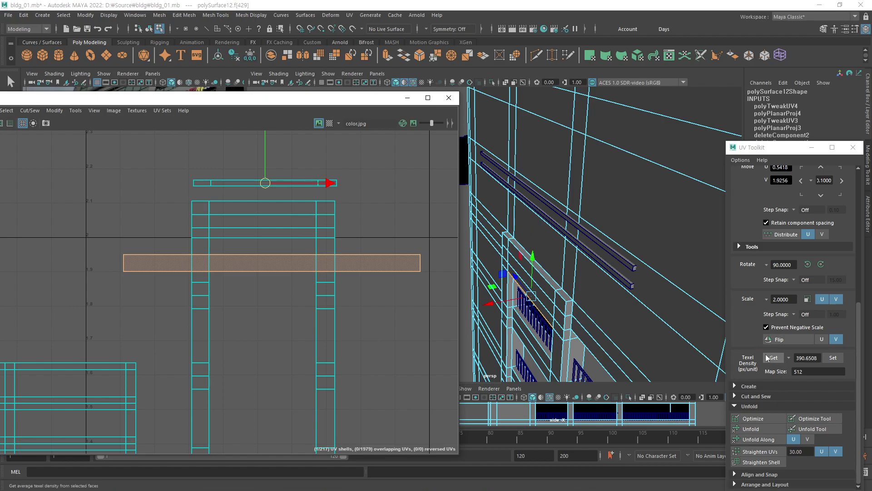
click(828, 358)
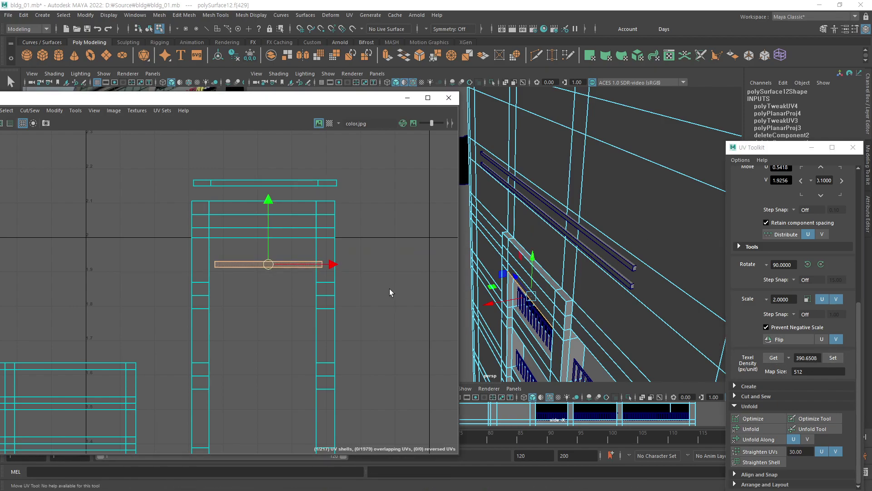
middle_drag(389, 291, 386, 279)
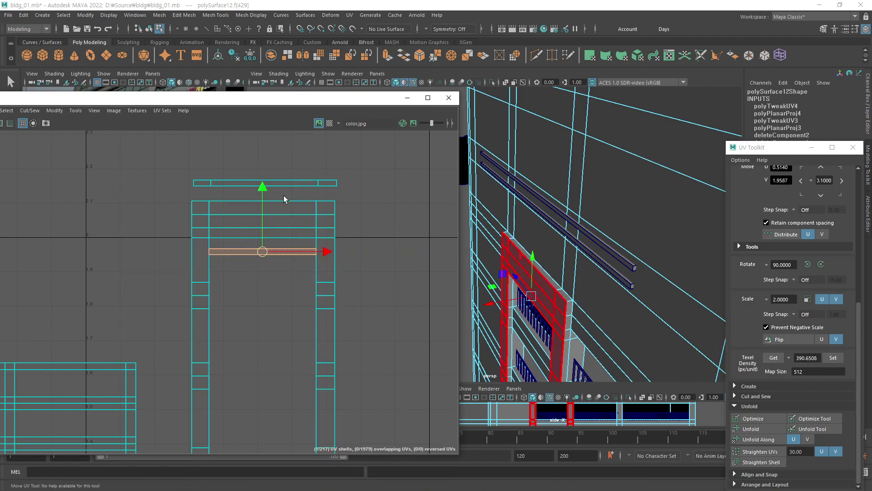
mouse_move(234, 329)
middle_down()
mouse_move(346, 341)
mouse_move(295, 340)
middle_up()
click(334, 183)
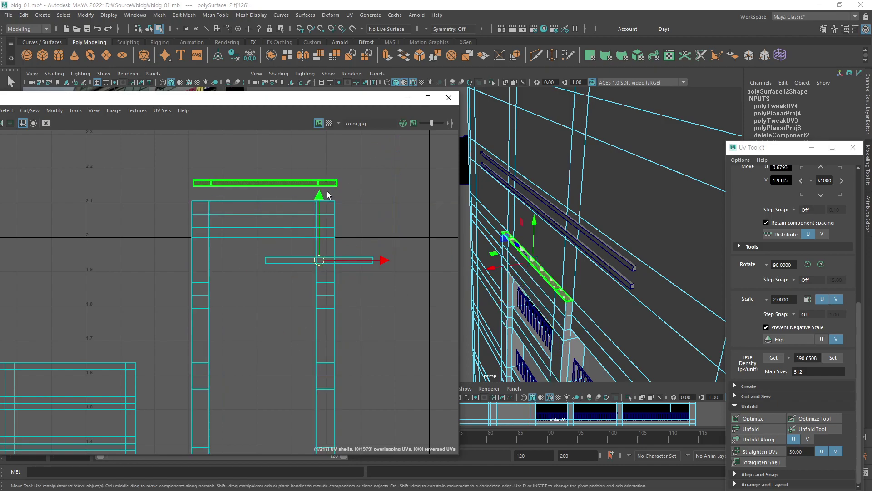
mouse_move(328, 194)
middle_down()
mouse_move(347, 238)
mouse_move(368, 224)
middle_up()
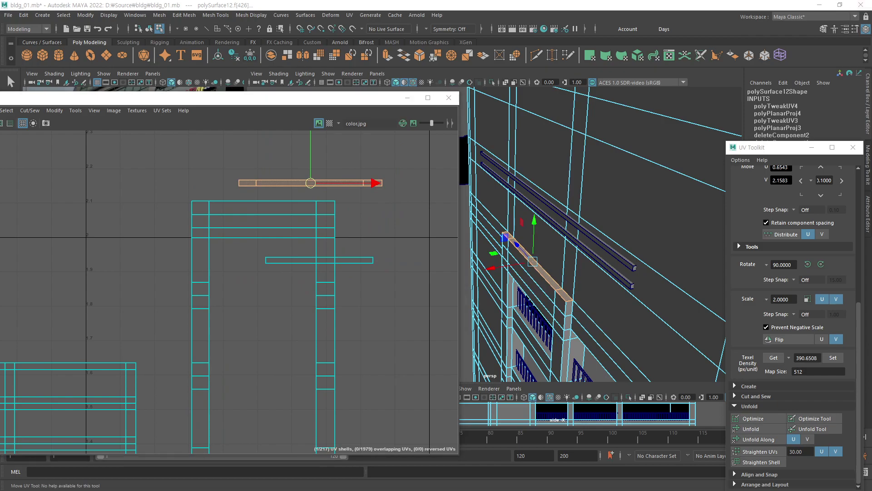
click(403, 263)
Select the matching top border edges of the frame and top bar shells, with Cut and Sew expanded.
scroll(363, 282, up, 2)
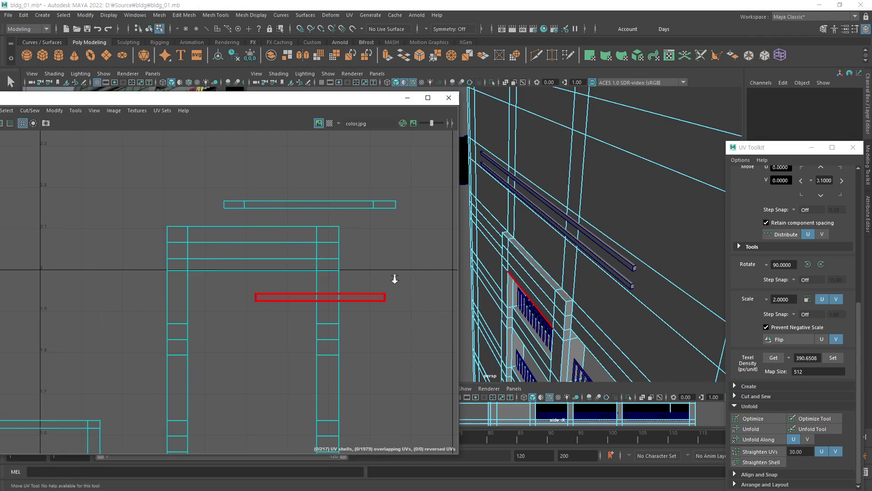
scroll(394, 279, up, 1)
click(405, 249)
right_drag(407, 246, 372, 227)
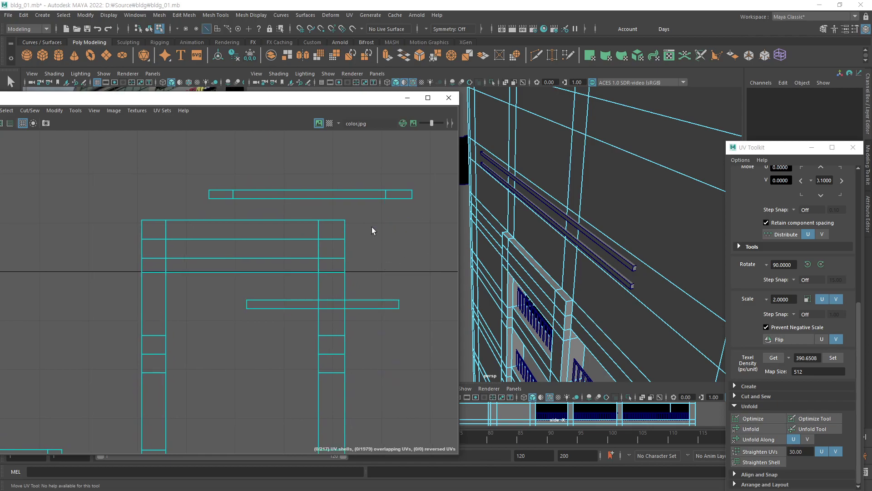
click(191, 221)
key(w)
double_click(200, 222)
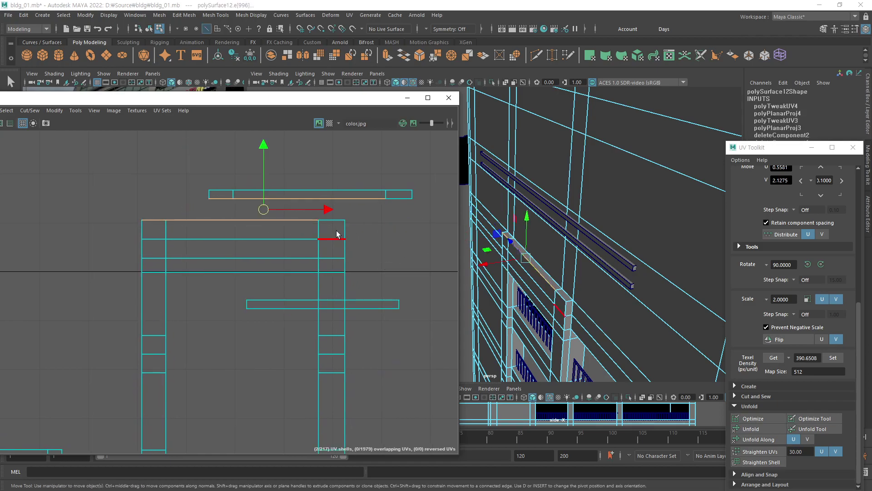
click(412, 234)
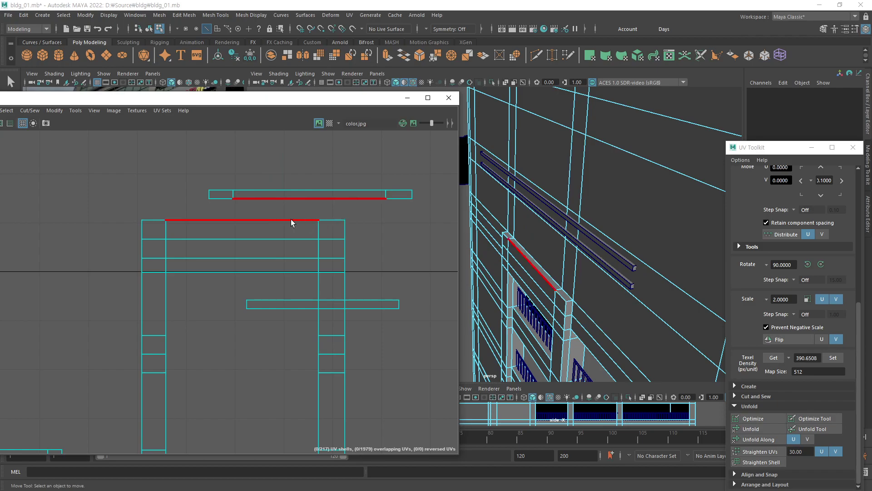
click(154, 220)
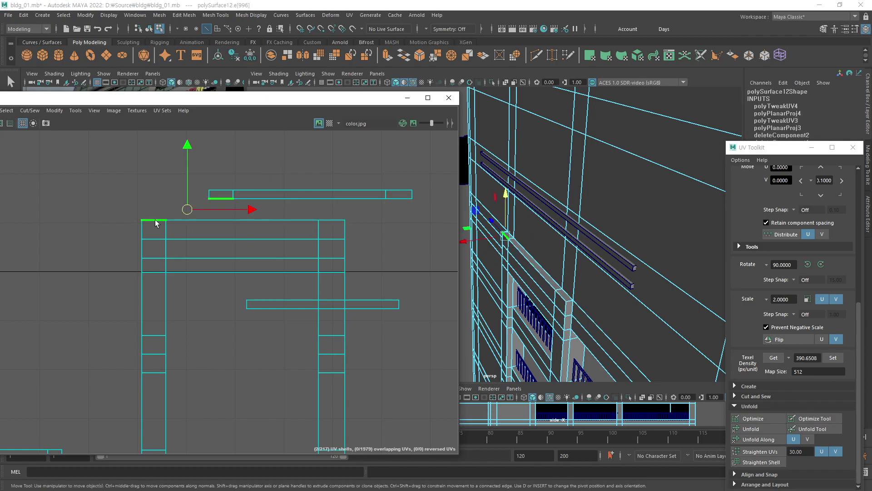
double_click(248, 222)
shift+click(334, 220)
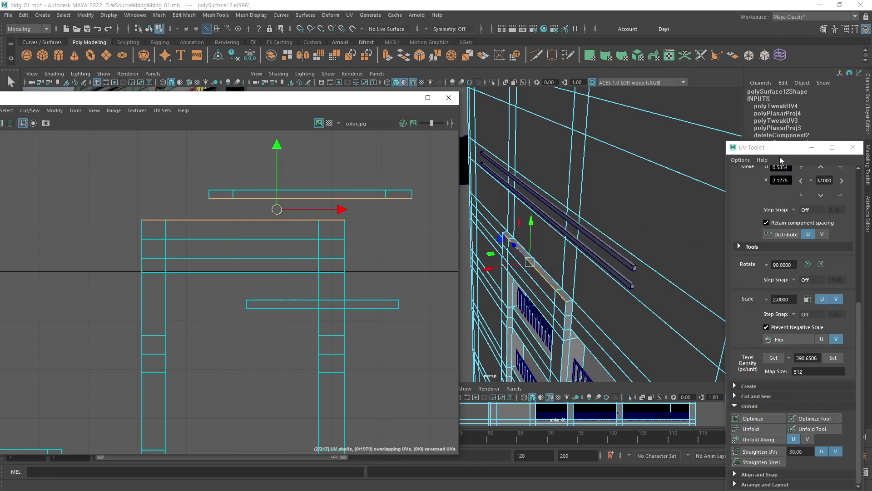
drag(778, 152, 715, 123)
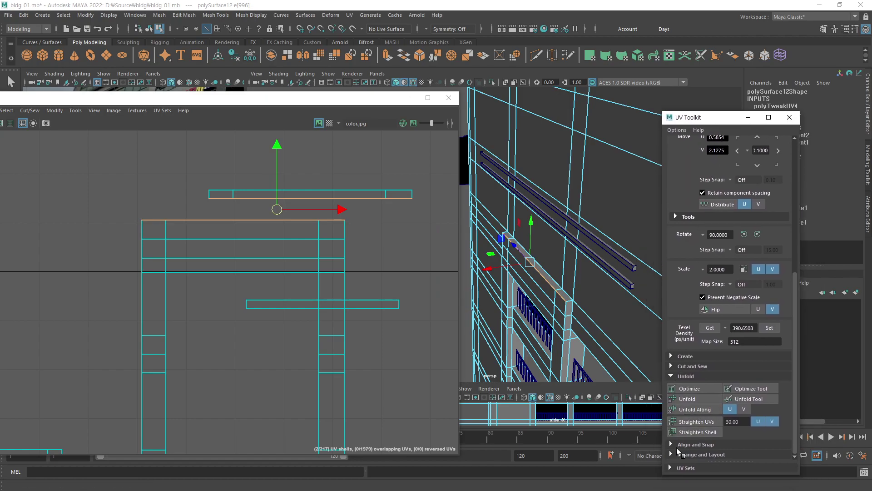
click(672, 366)
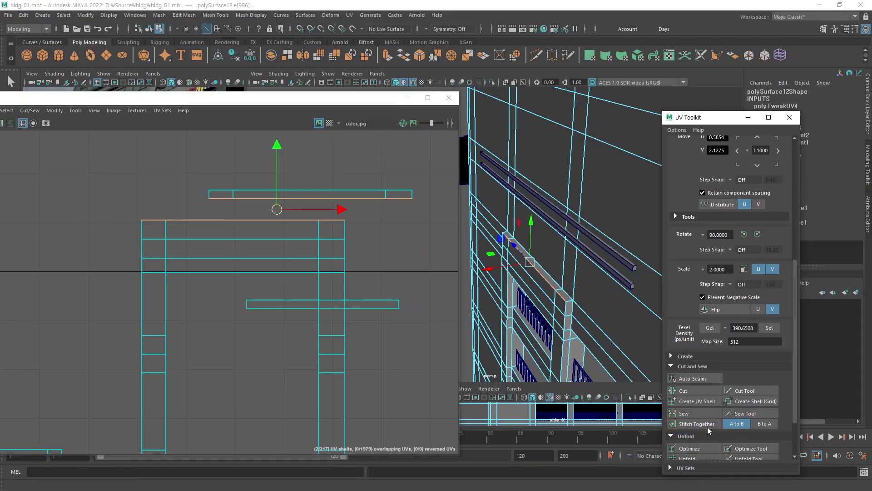
Stitch Together the top bar edges, then the lower strip's shared edge, onto the frame shell and review the result.
click(703, 424)
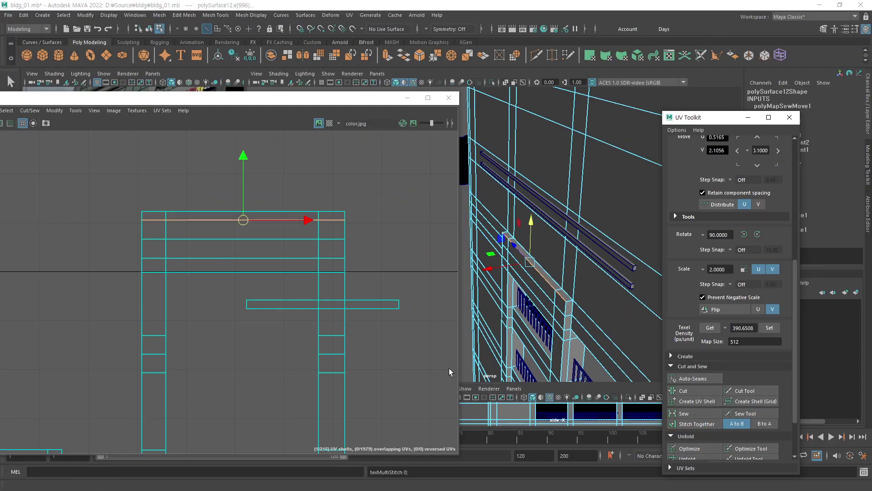
click(193, 271)
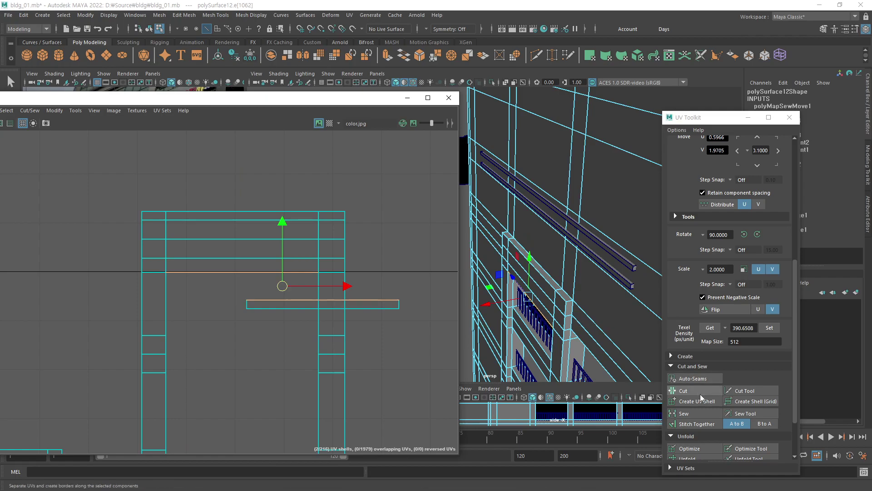
click(699, 424)
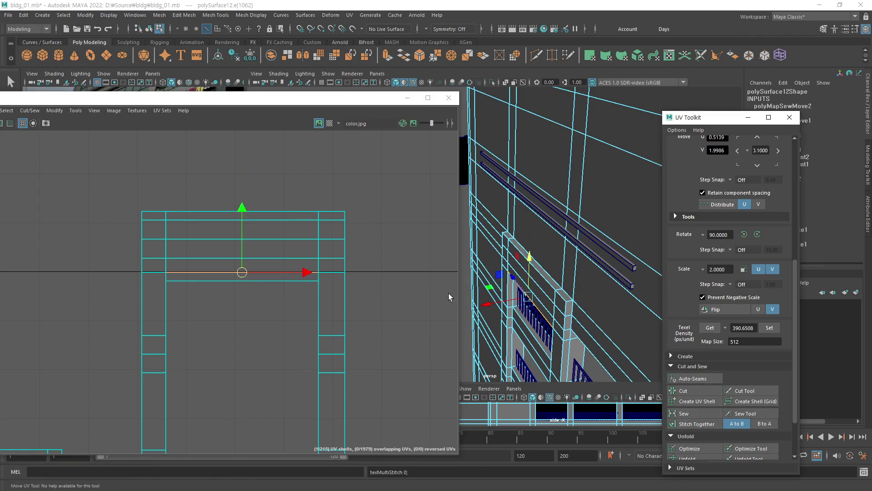
click(418, 305)
alt+middle_drag(385, 335, 362, 283)
scroll(343, 267, down, 3)
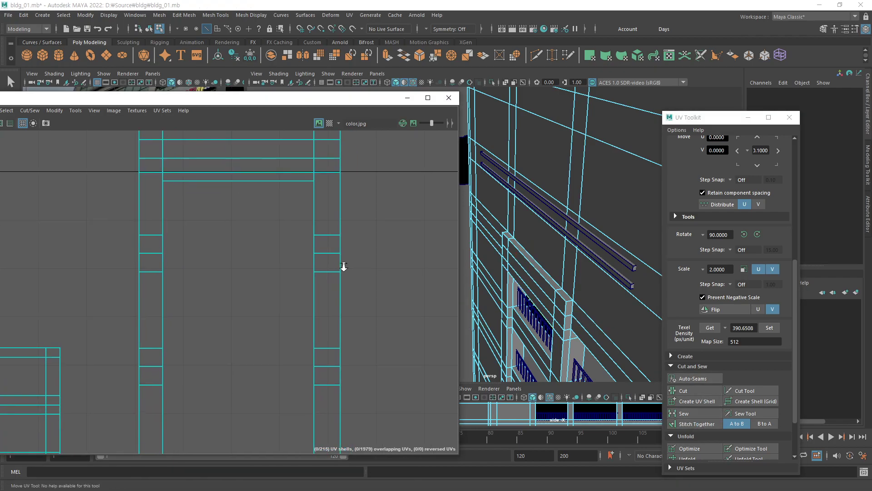
scroll(371, 298, down, 2)
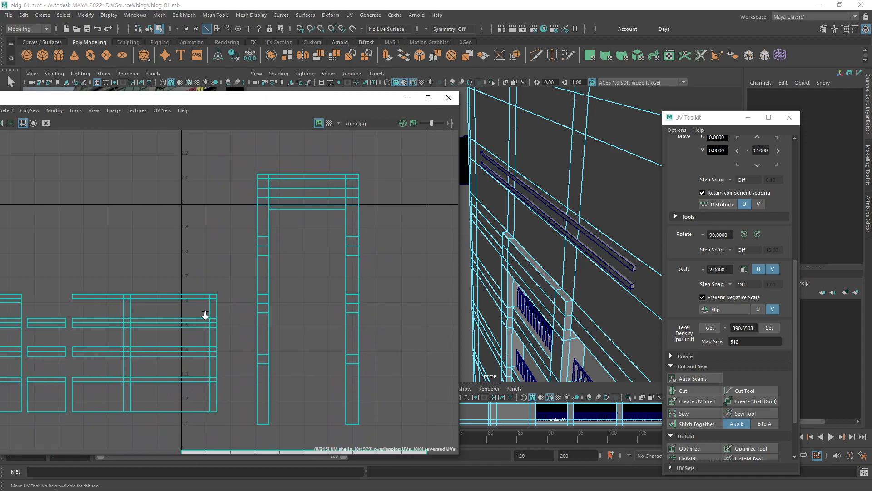
alt+right_drag(351, 306, 376, 302)
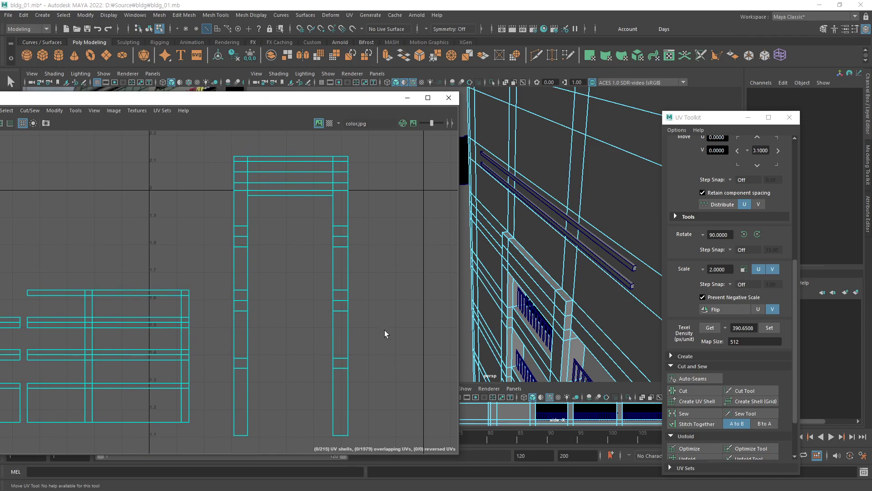
alt+middle_drag(386, 311, 389, 307)
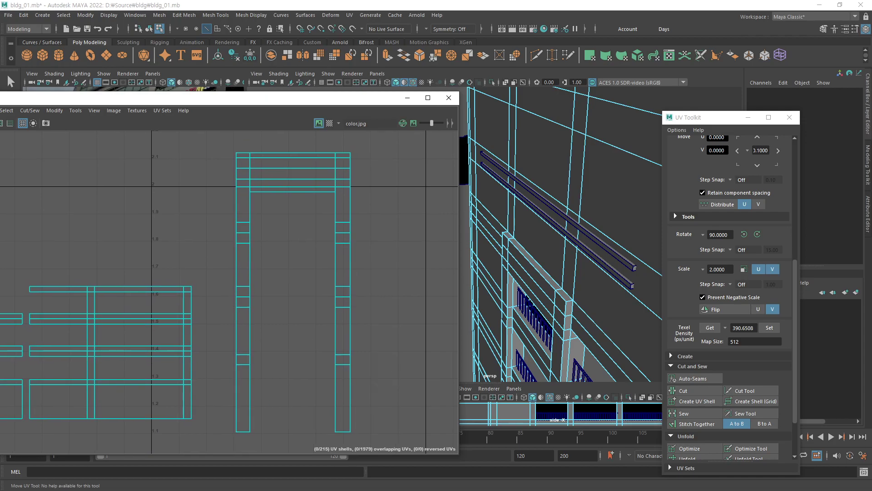
alt+middle_drag(389, 308, 383, 299)
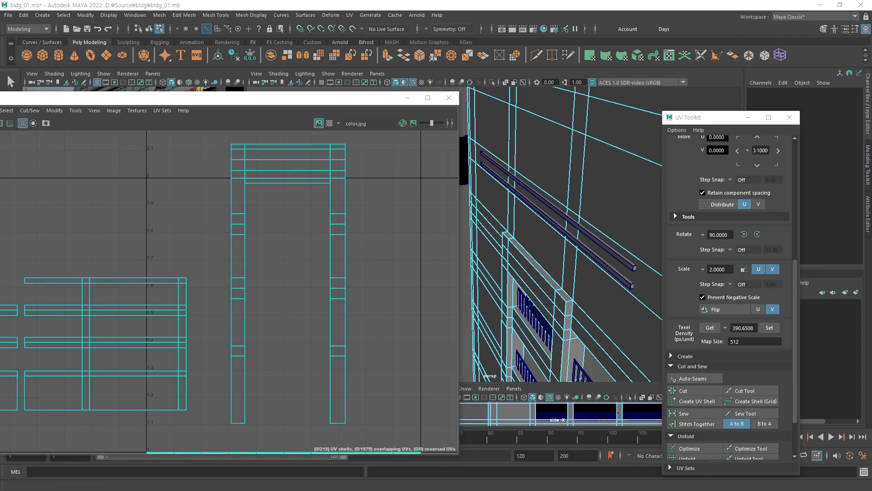
alt+middle_drag(376, 218, 380, 212)
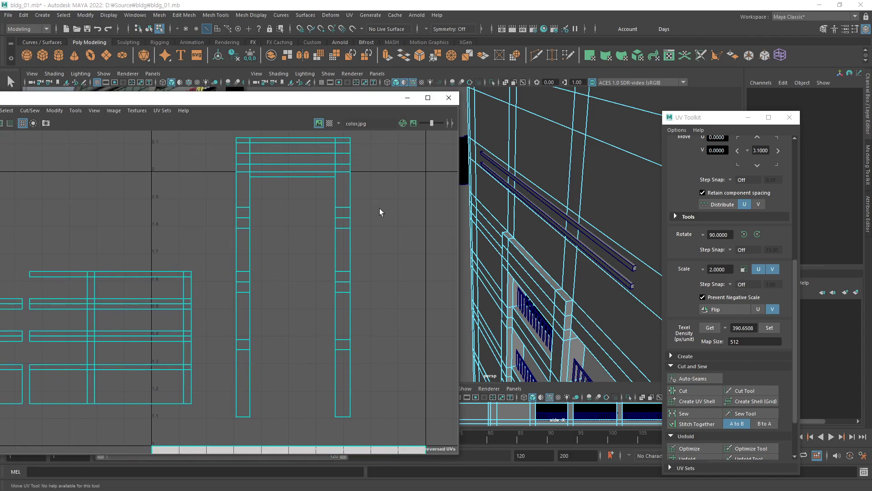
Select all four thin pillar side strip shells in UV Shell mode.
key(w)
click(352, 152)
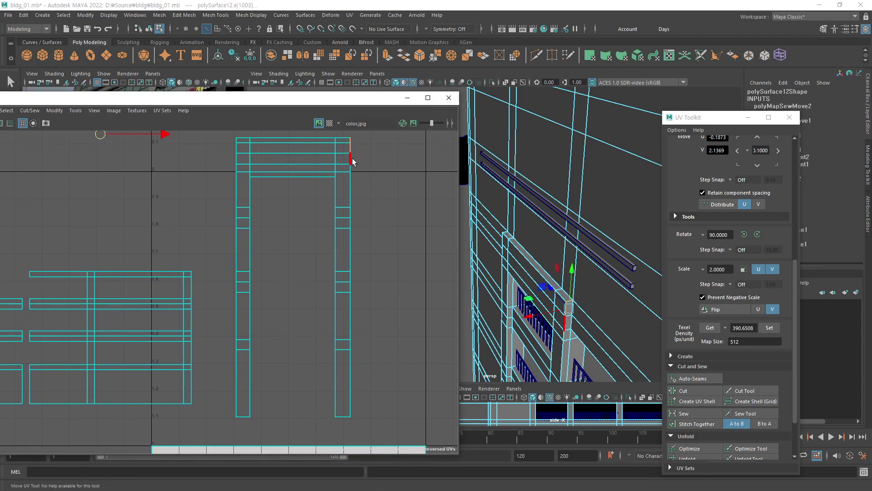
mouse_move(352, 151)
alt+middle_down()
mouse_move(139, 256)
mouse_move(160, 314)
mouse_move(258, 286)
alt+middle_up()
scroll(233, 278, down, 2)
scroll(233, 278, down, 2)
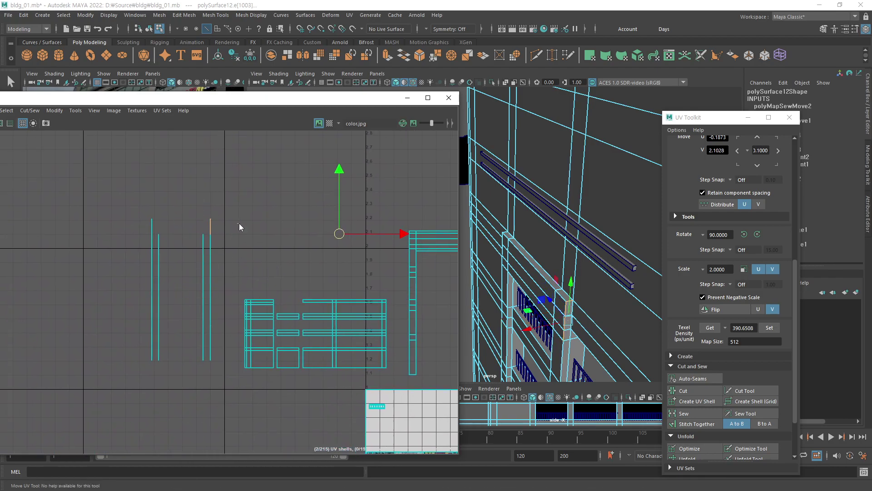
right_drag(240, 227, 197, 208)
drag(141, 200, 224, 382)
mouse_move(489, 273)
alt+mouse_down()
mouse_move(478, 260)
mouse_move(551, 216)
alt+mouse_up()
alt+drag(536, 283, 551, 219)
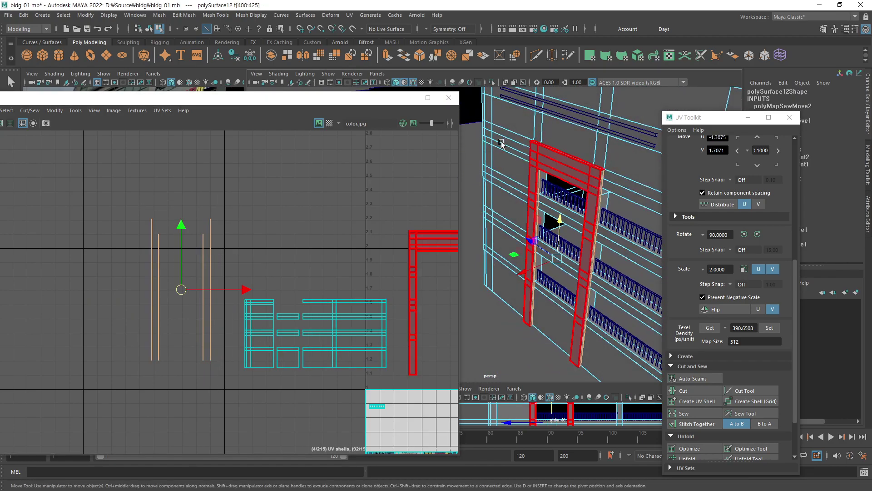
Apply a Planar UV projection from the Z axis to the selected strips.
click(350, 15)
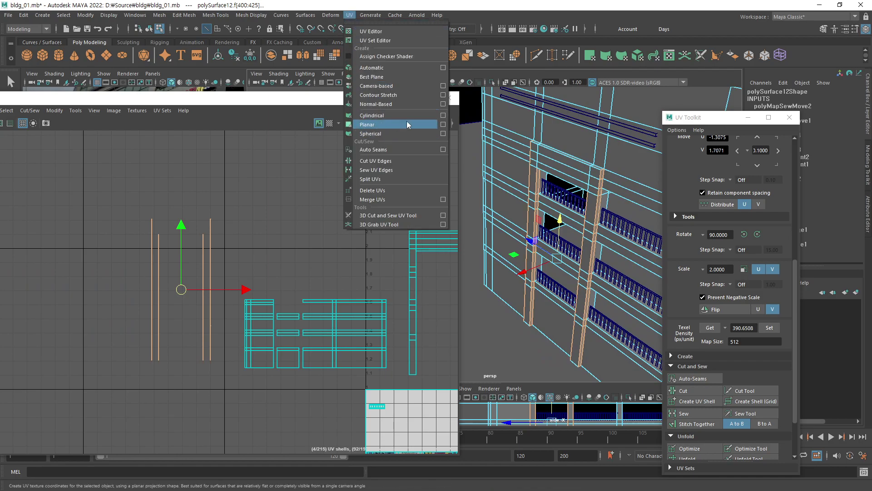
click(444, 125)
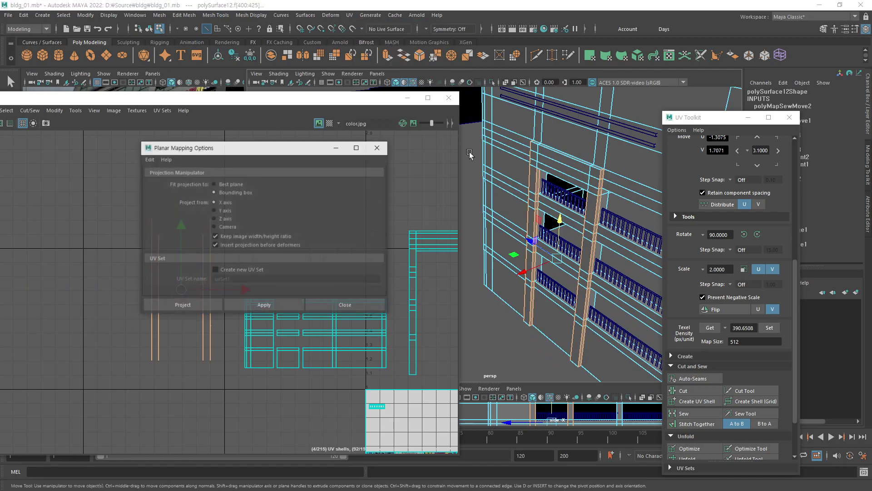
click(214, 219)
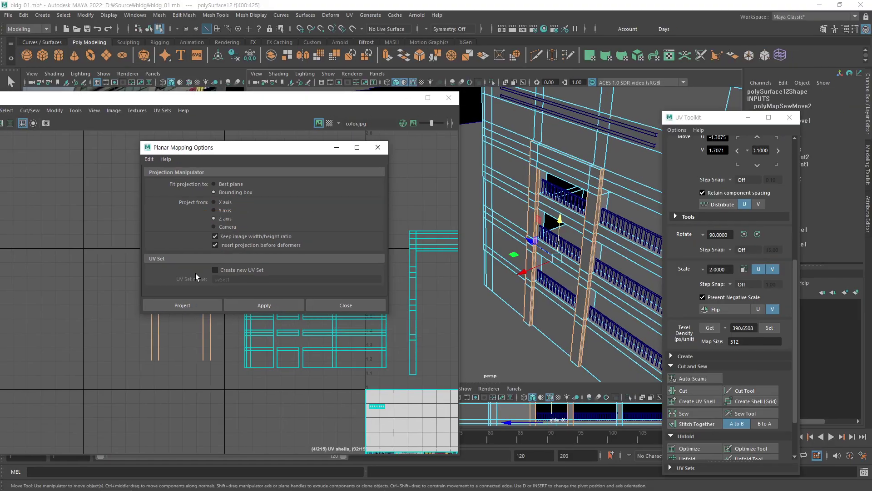
click(189, 305)
key(a)
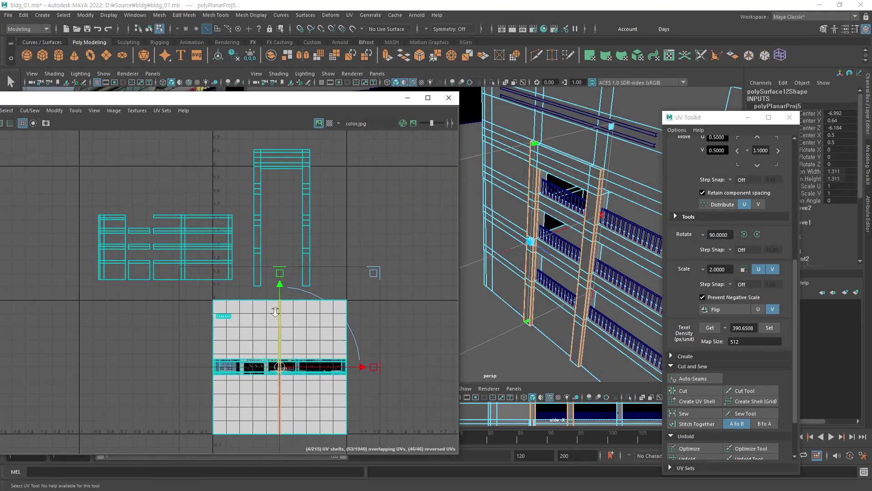
key(w)
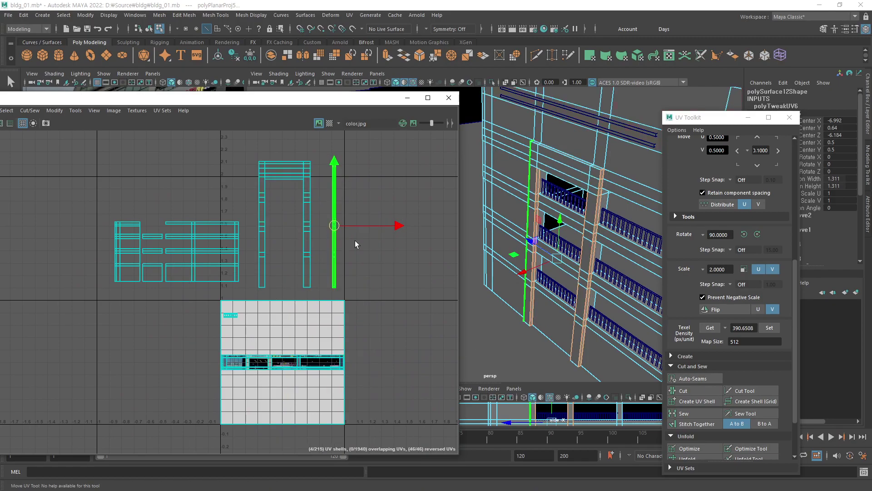
click(306, 252)
Select the short top edges of the frame and new strip and move them downward.
scroll(300, 206, up, 3)
mouse_move(347, 214)
alt+middle_down()
mouse_move(348, 236)
mouse_move(391, 269)
alt+middle_up()
scroll(354, 244, up, 2)
right_click(390, 264)
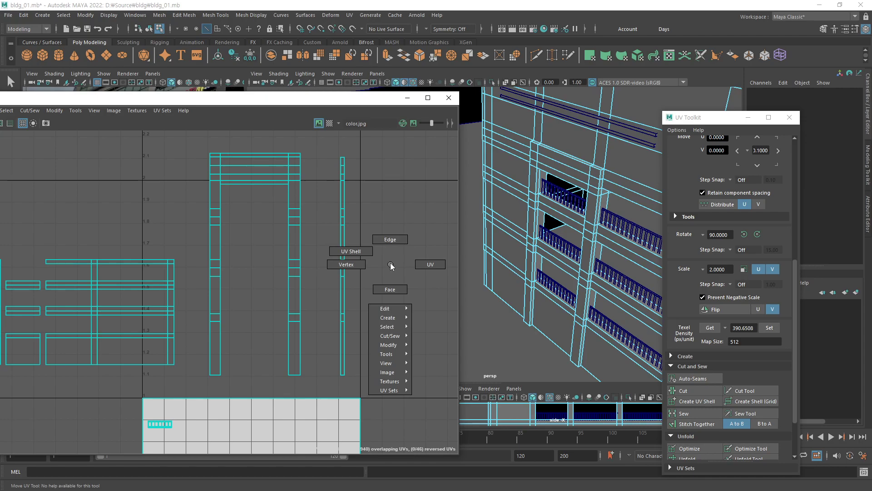
click(389, 239)
click(341, 200)
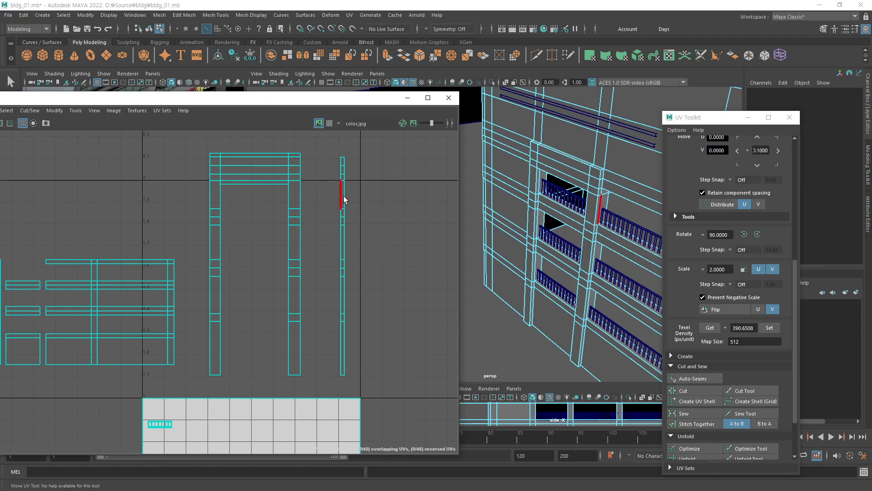
key(w)
click(345, 163)
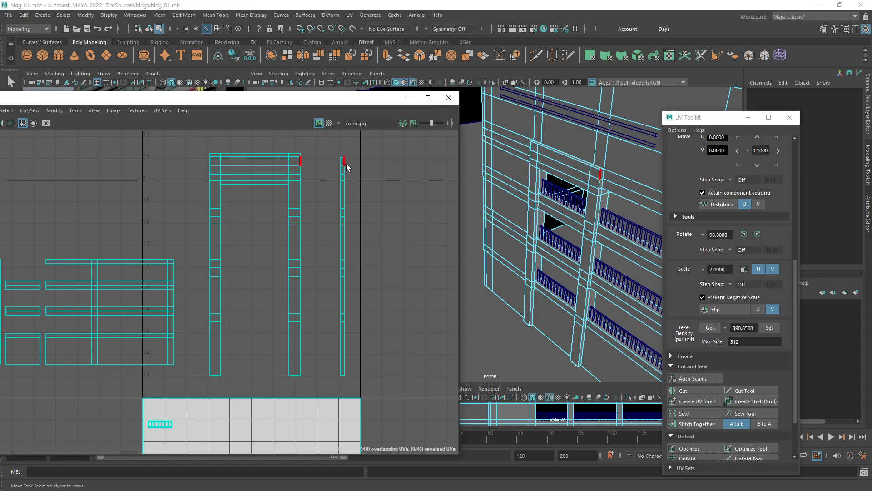
drag(346, 164, 350, 180)
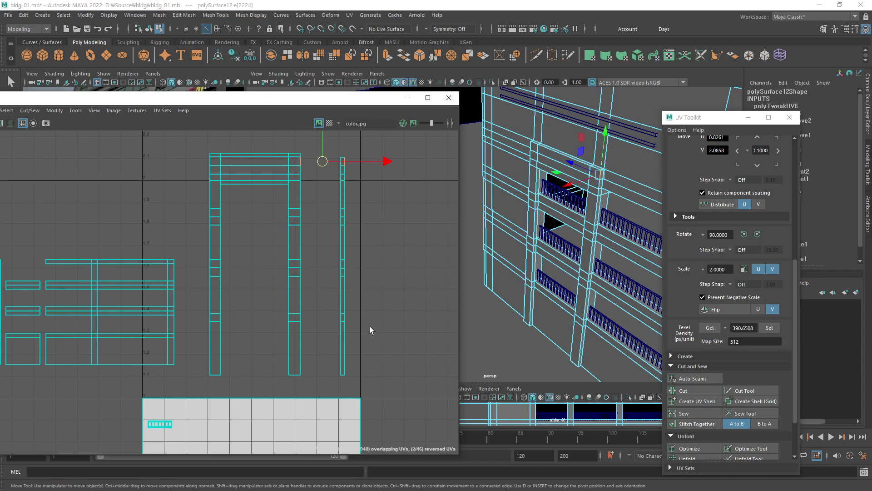
Move the side strip shells to the right of the frame as separate upright columns.
click(345, 354)
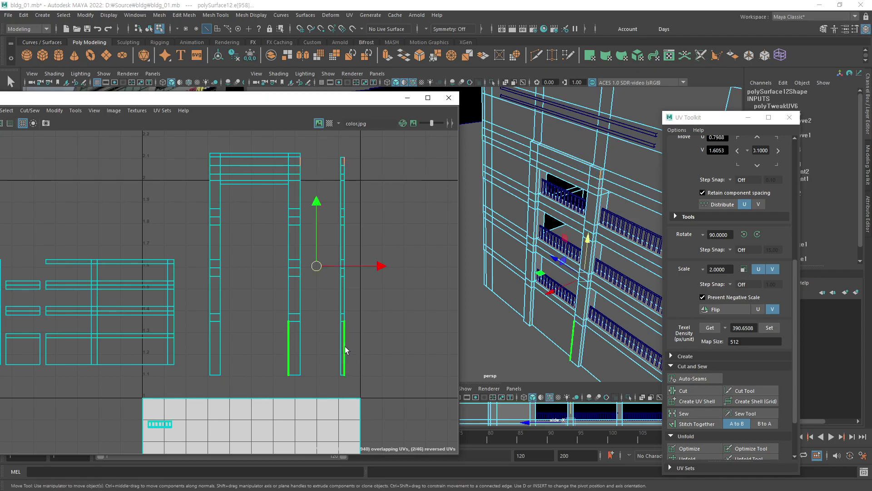
drag(380, 148, 343, 380)
drag(327, 142, 342, 382)
click(393, 286)
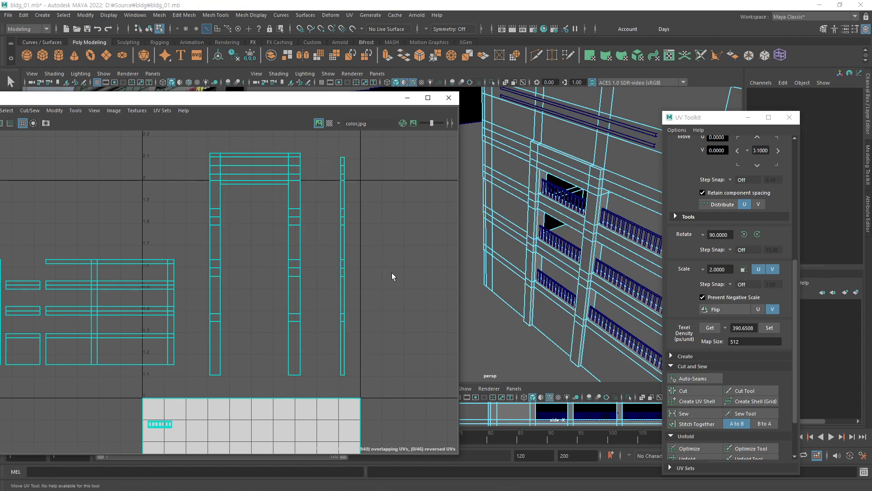
right_drag(392, 273, 375, 264)
click(344, 243)
mouse_move(386, 223)
middle_down()
mouse_move(416, 210)
mouse_move(386, 203)
mouse_move(440, 198)
middle_up()
click(344, 241)
click(345, 211)
click(424, 234)
Trial-stitch the rightmost strip onto the frame edge, undo it, and bring the UV Editor fully into view.
right_drag(426, 233, 429, 215)
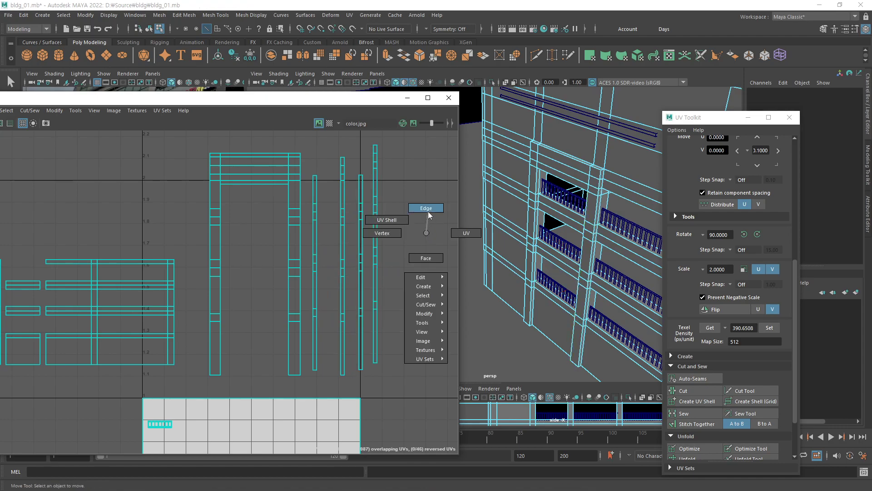
drag(391, 138, 375, 372)
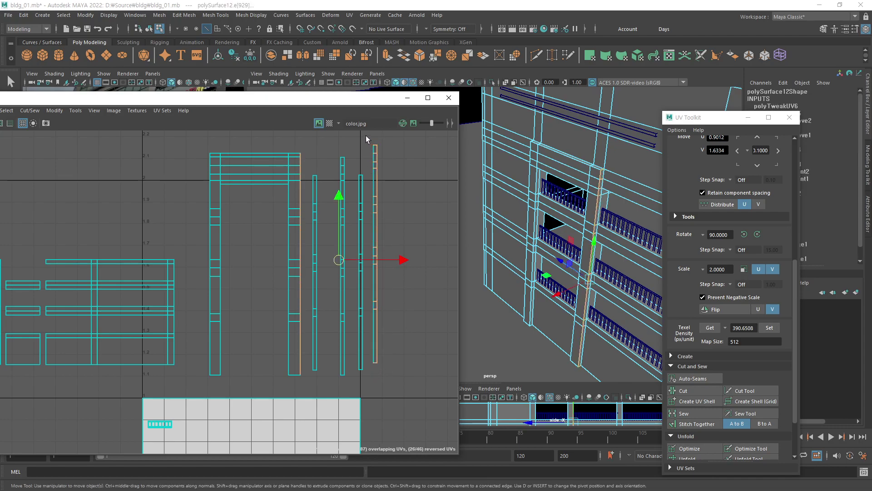
drag(368, 135, 370, 362)
click(705, 424)
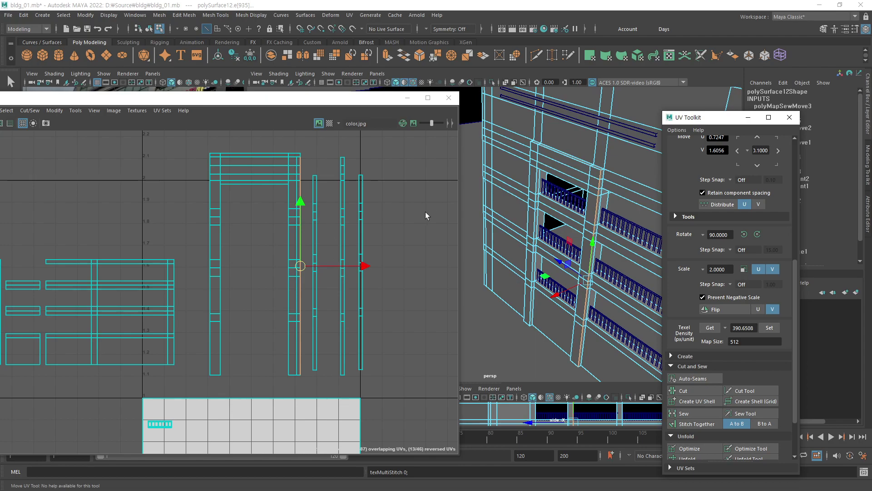
middle_drag(424, 255, 436, 268)
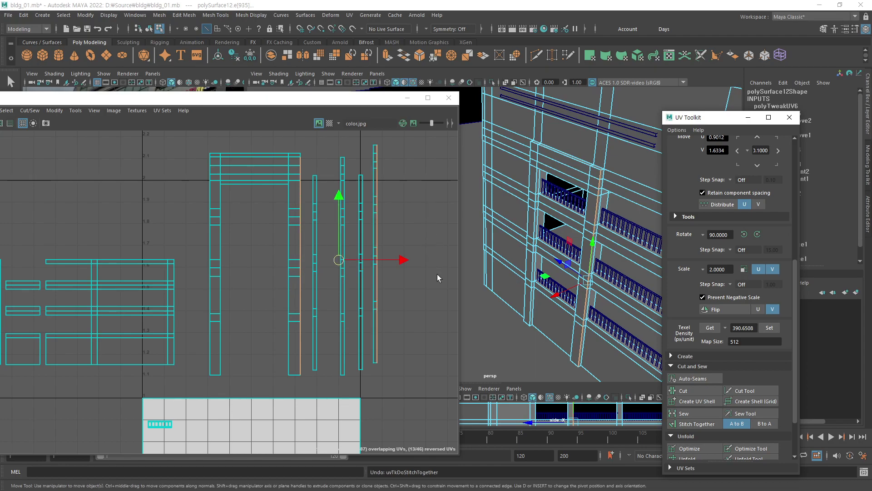
click(239, 272)
drag(190, 98, 305, 100)
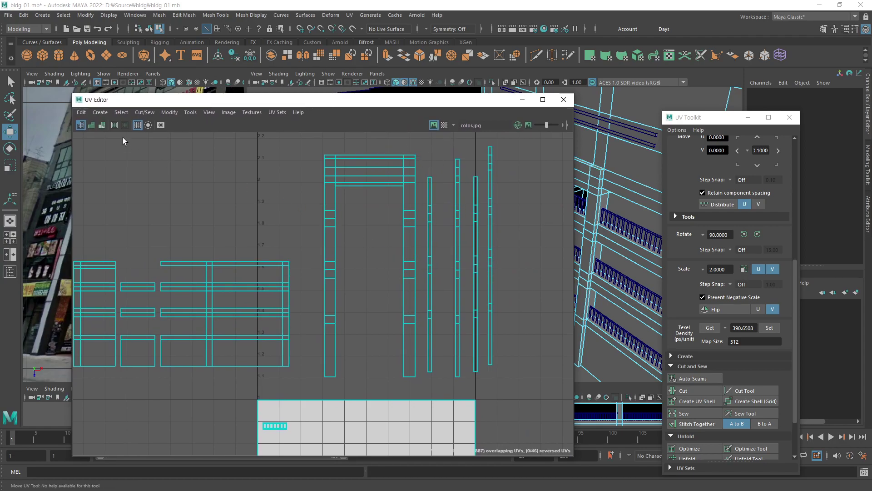
With shaded UVs on, select the two red reversed strip shells and Flip U them.
click(91, 125)
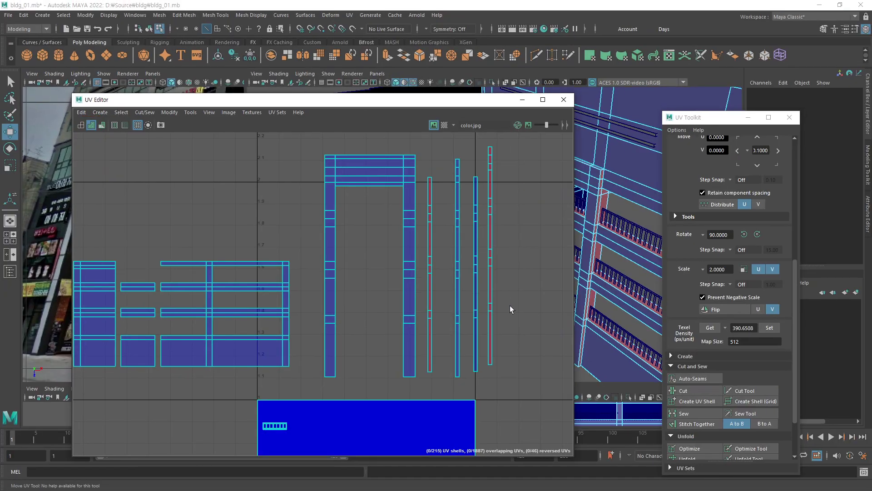
scroll(508, 295, up, 3)
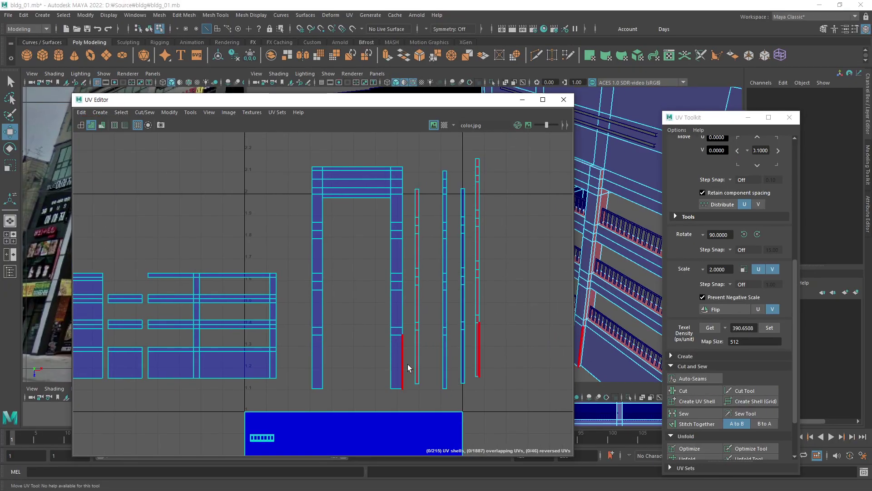
right_drag(519, 244, 494, 224)
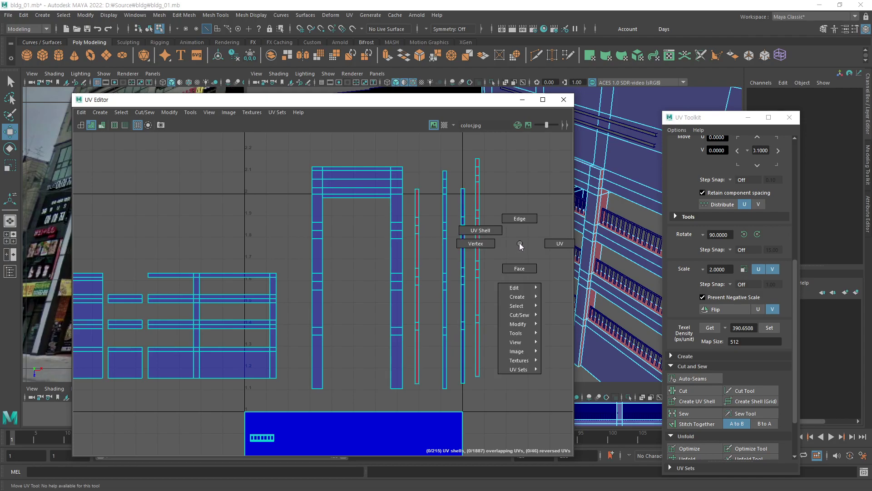
drag(516, 188, 481, 223)
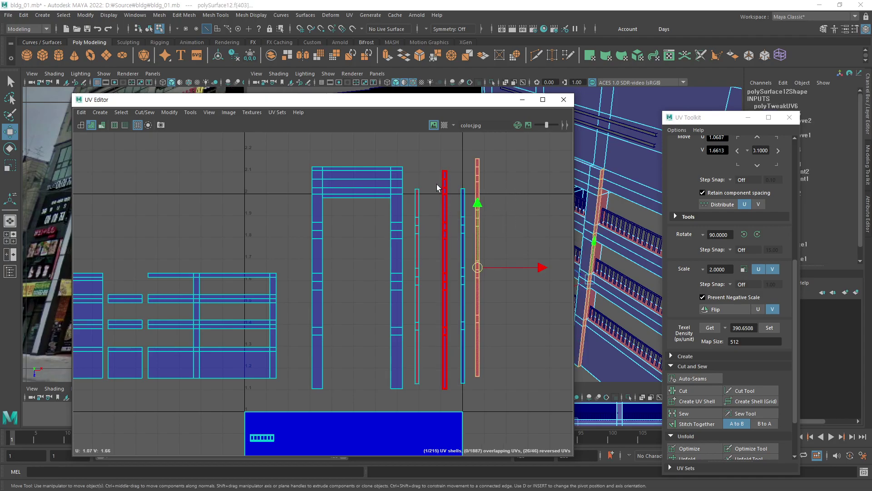
shift+drag(414, 189, 434, 320)
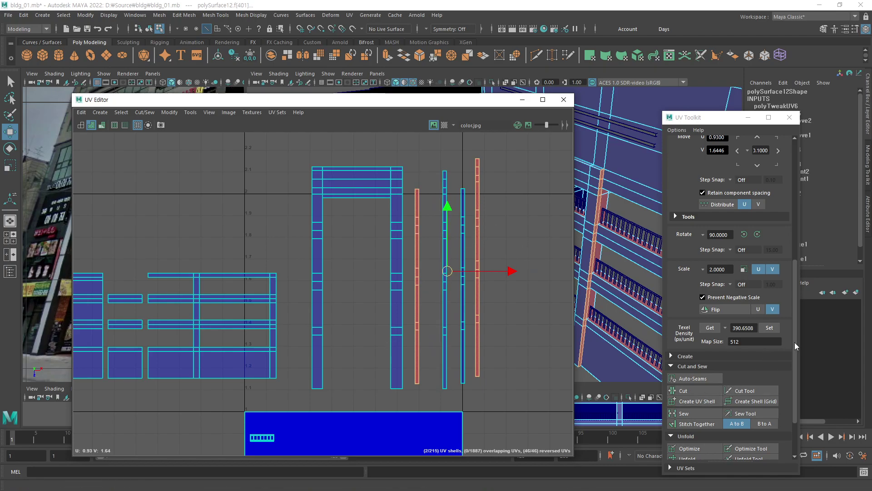
drag(794, 342, 791, 394)
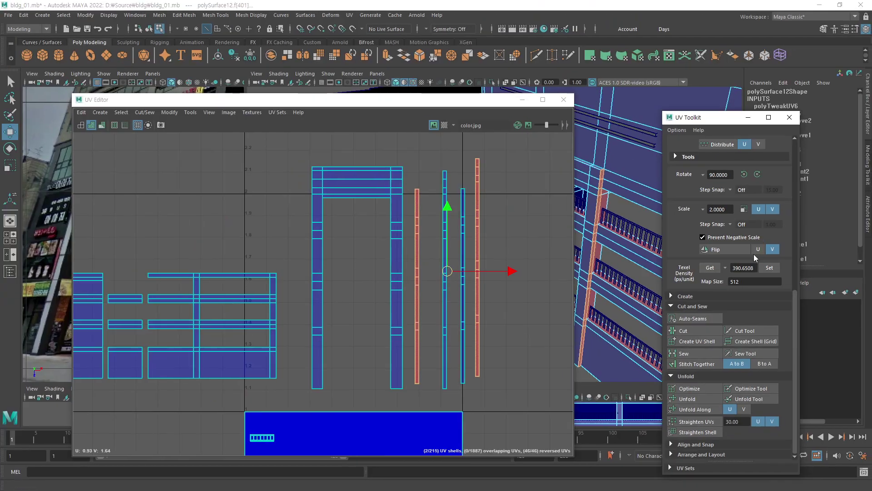
click(754, 251)
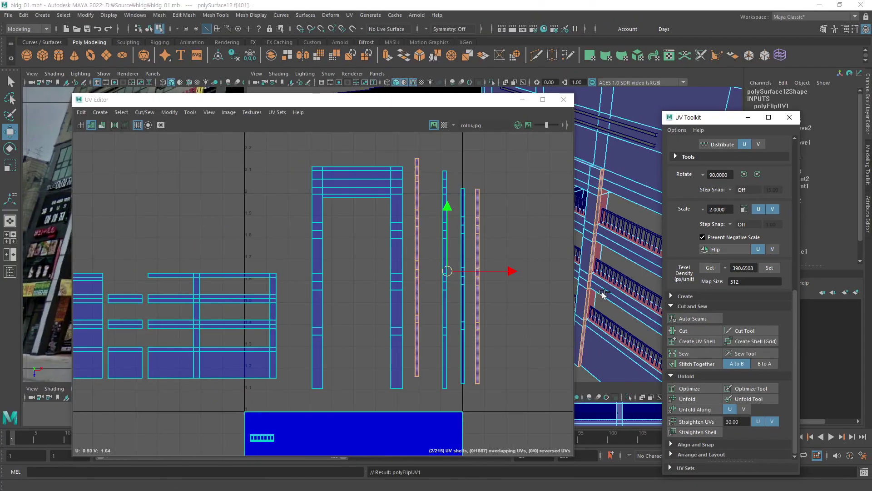
click(544, 263)
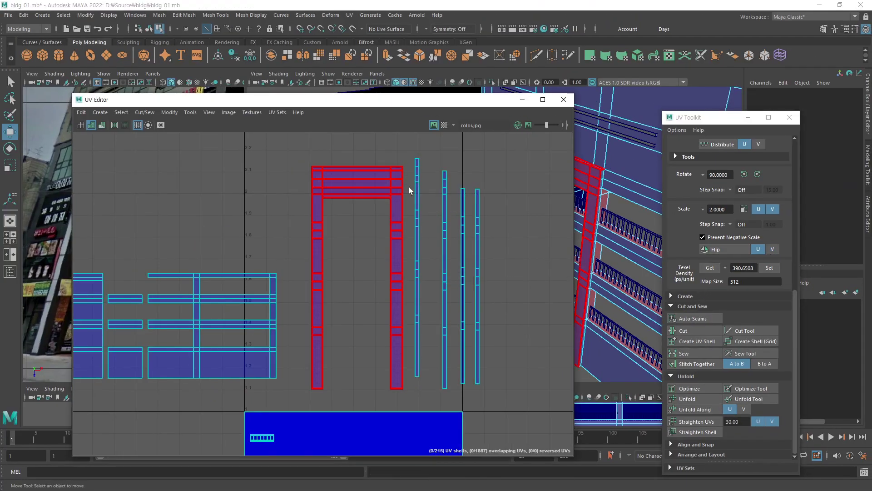
Switch to edge selection, trial-stitch a side strip onto the frame's border loops, then undo it.
right_click(512, 219)
right_drag(512, 219, 511, 196)
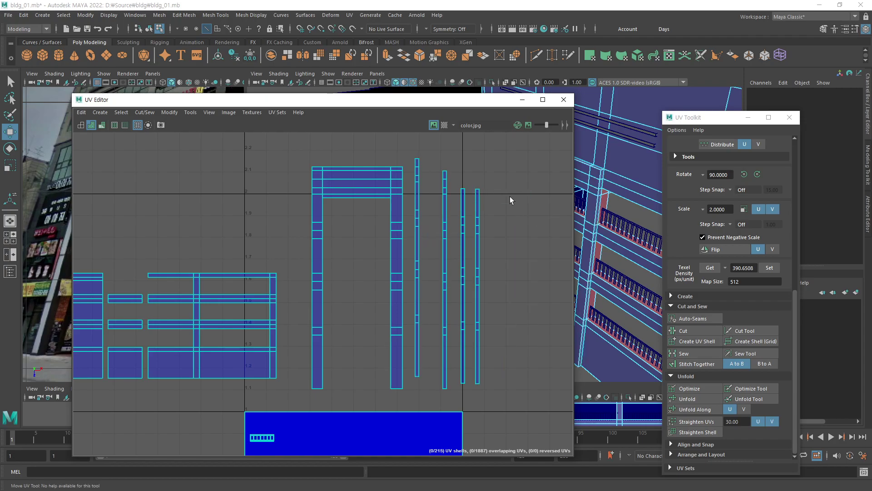
double_click(317, 391)
ctrl+double_click(332, 380)
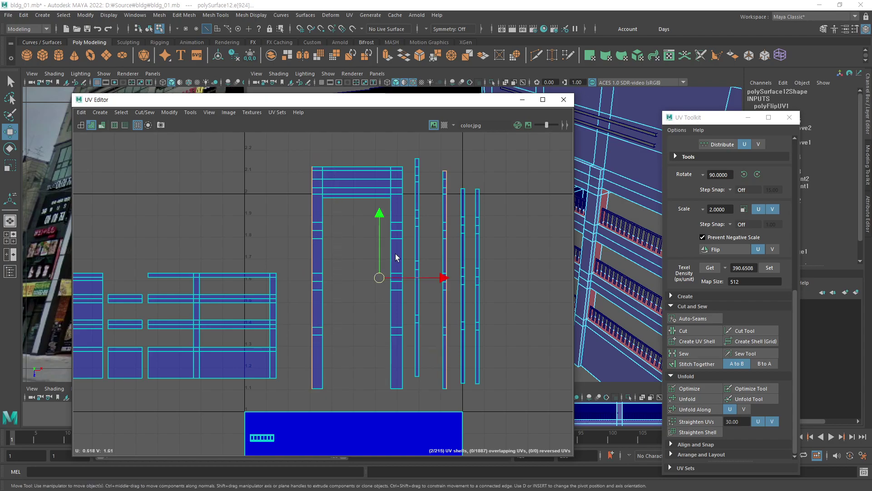
shift+double_click(402, 300)
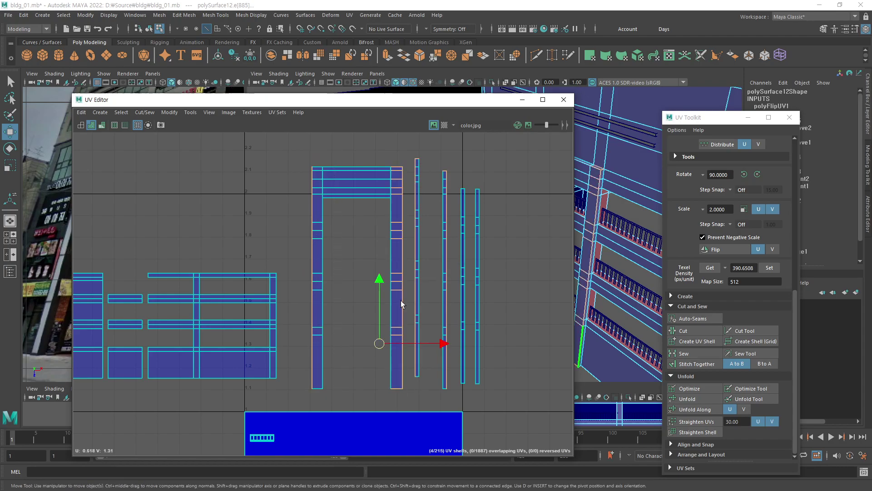
ctrl+double_click(398, 390)
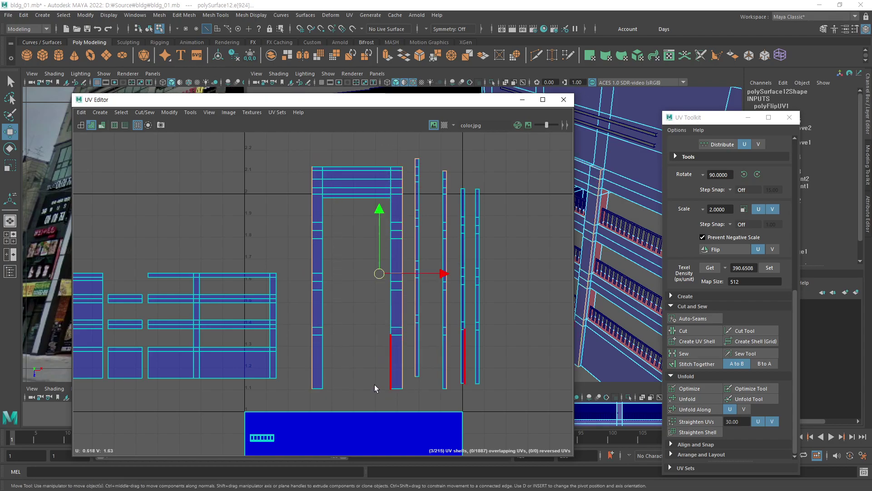
click(709, 363)
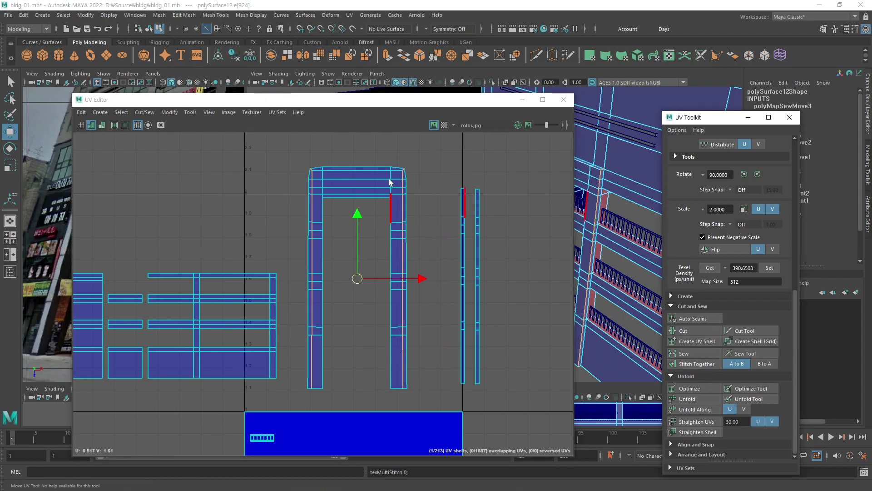
key(ctrl+z)
Select the shared edges between the thin strips and frame legs and stitch them together.
mouse_move(399, 218)
alt+right_down()
mouse_move(547, 205)
mouse_move(385, 204)
alt+right_up()
drag(262, 185, 437, 207)
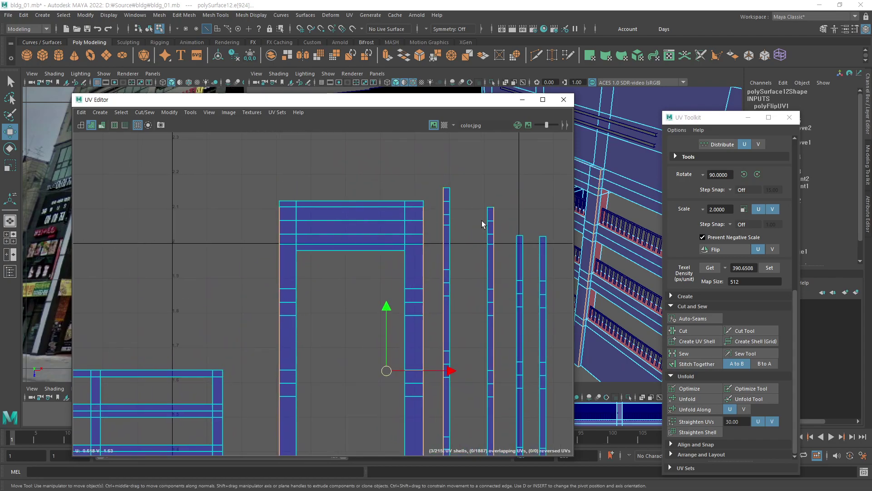
scroll(493, 318, up, 3)
scroll(397, 336, down, 2)
scroll(533, 378, down, 2)
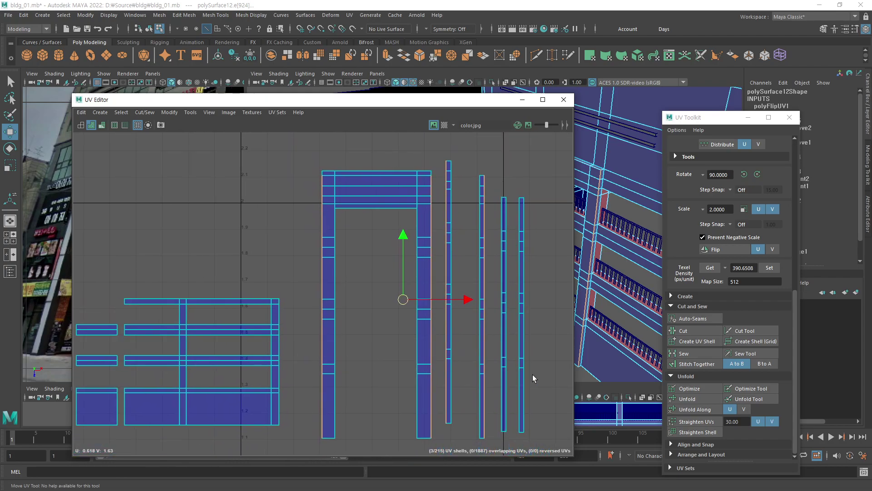
click(696, 363)
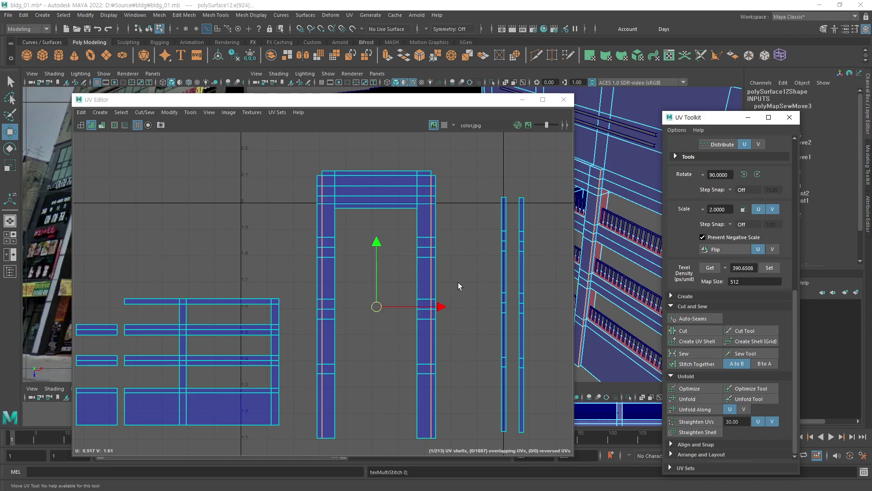
Stitch the right side strip onto the frame's right leg and clear the UV selection.
alt+middle_drag(458, 286, 466, 245)
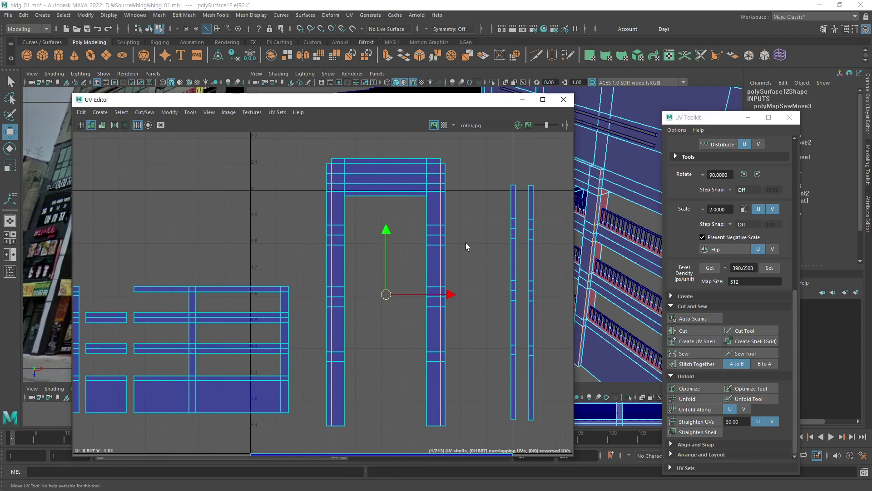
click(432, 387)
drag(476, 160, 439, 412)
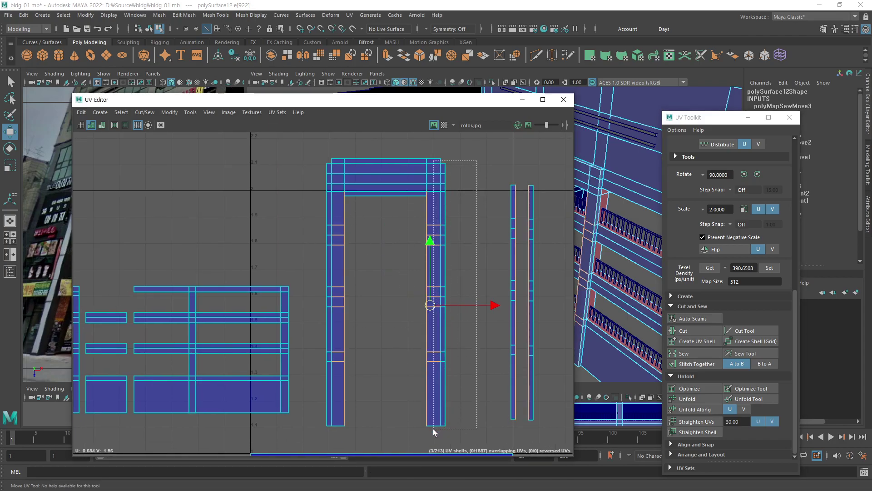
drag(308, 158, 340, 439)
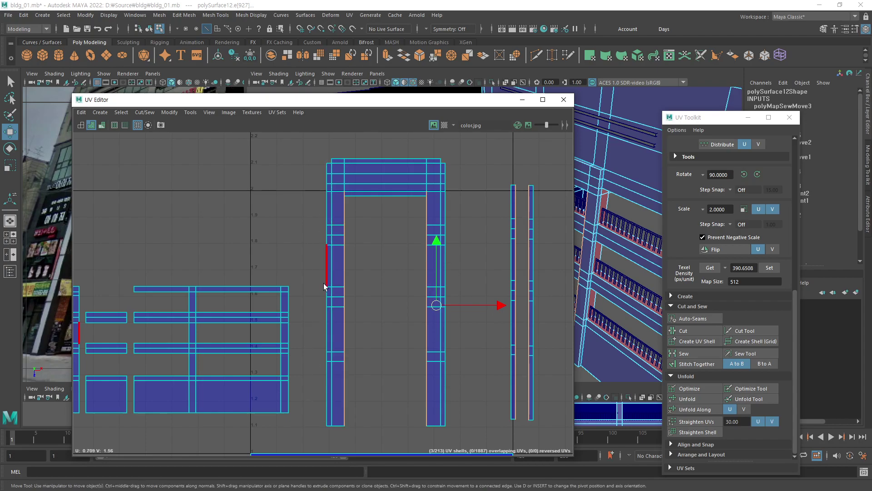
click(708, 365)
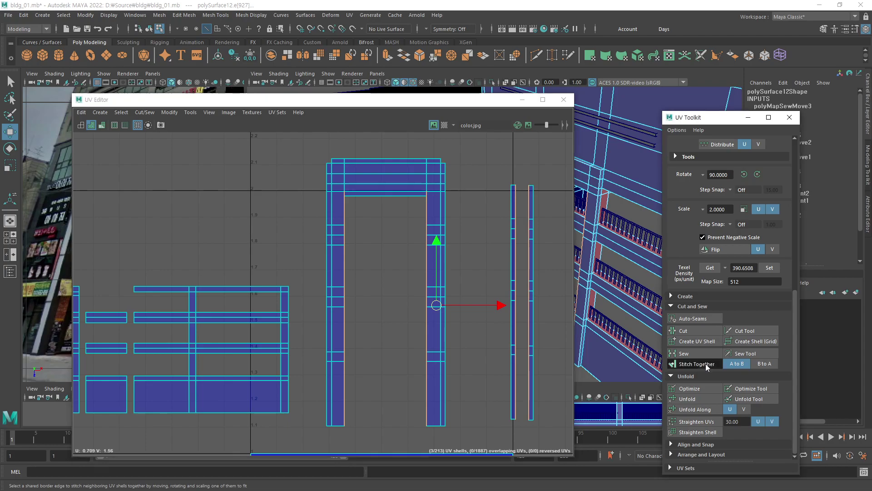
click(516, 367)
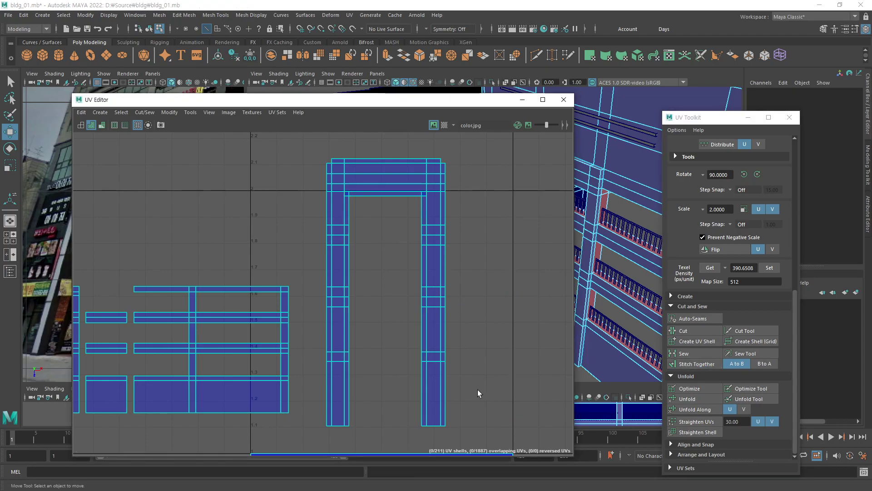
scroll(453, 322, down, 1)
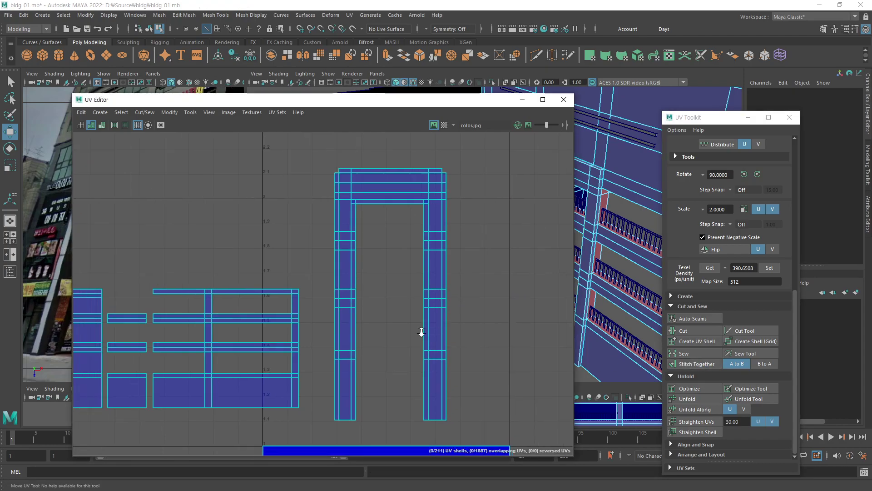
scroll(420, 345, down, 2)
scroll(436, 334, down, 1)
scroll(270, 357, down, 1)
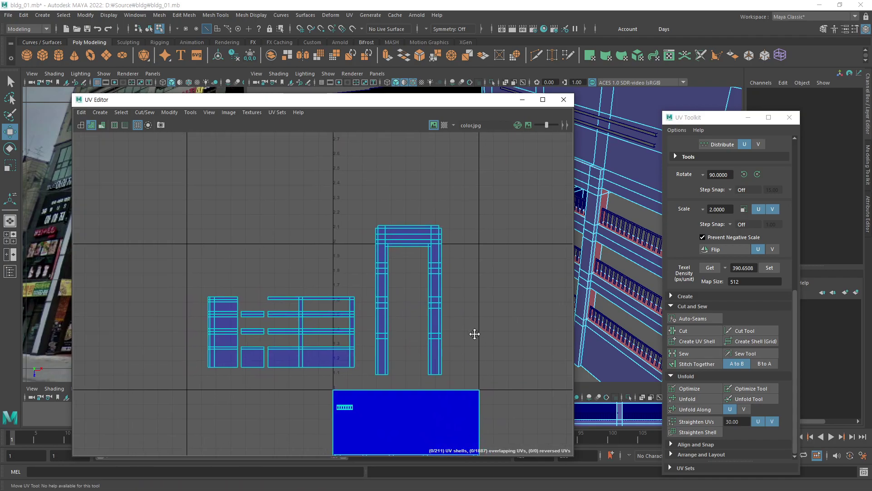
alt+middle_drag(474, 334, 390, 294)
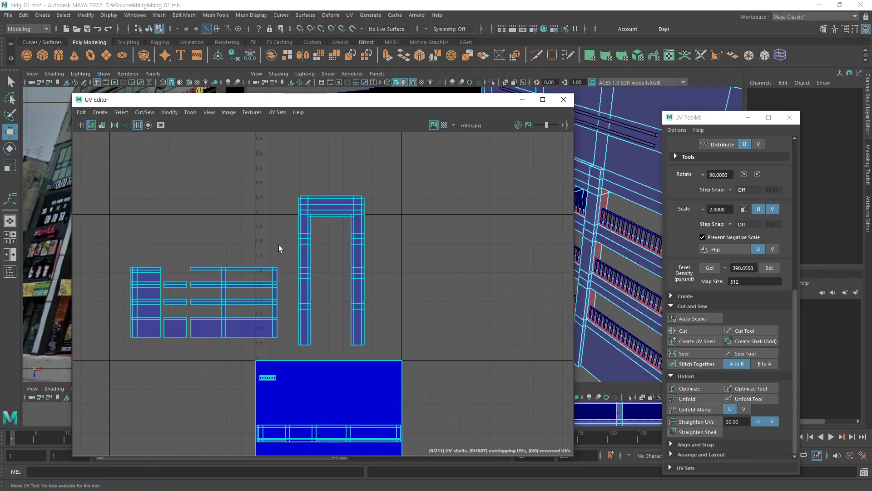
scroll(279, 248, up, 3)
scroll(449, 226, up, 1)
alt+middle_drag(449, 226, 434, 243)
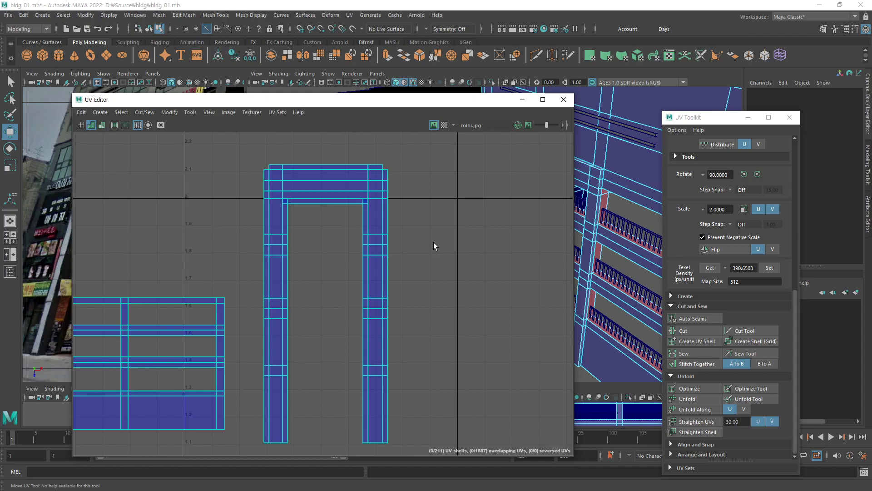